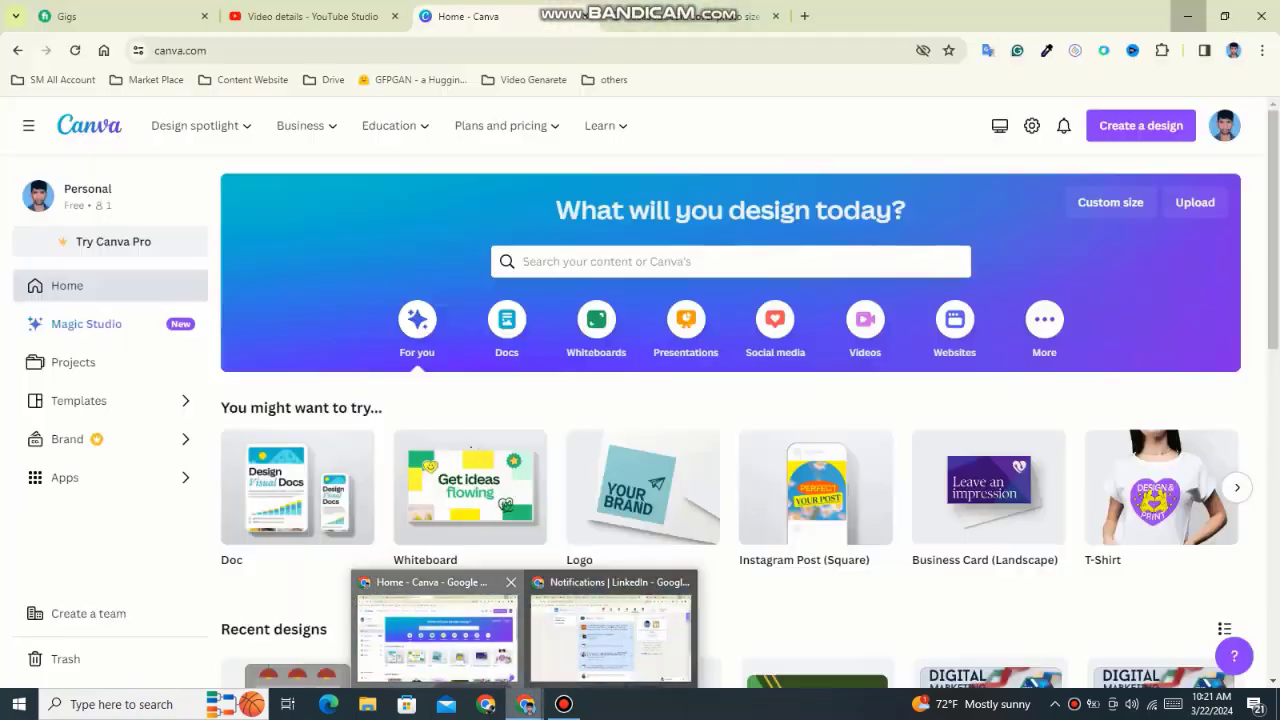
# Step: Create a blank 1920 × 1005 px design using Custom size
pyautogui.click(440, 620)
pyautogui.click(1110, 202)
pyautogui.write('1')
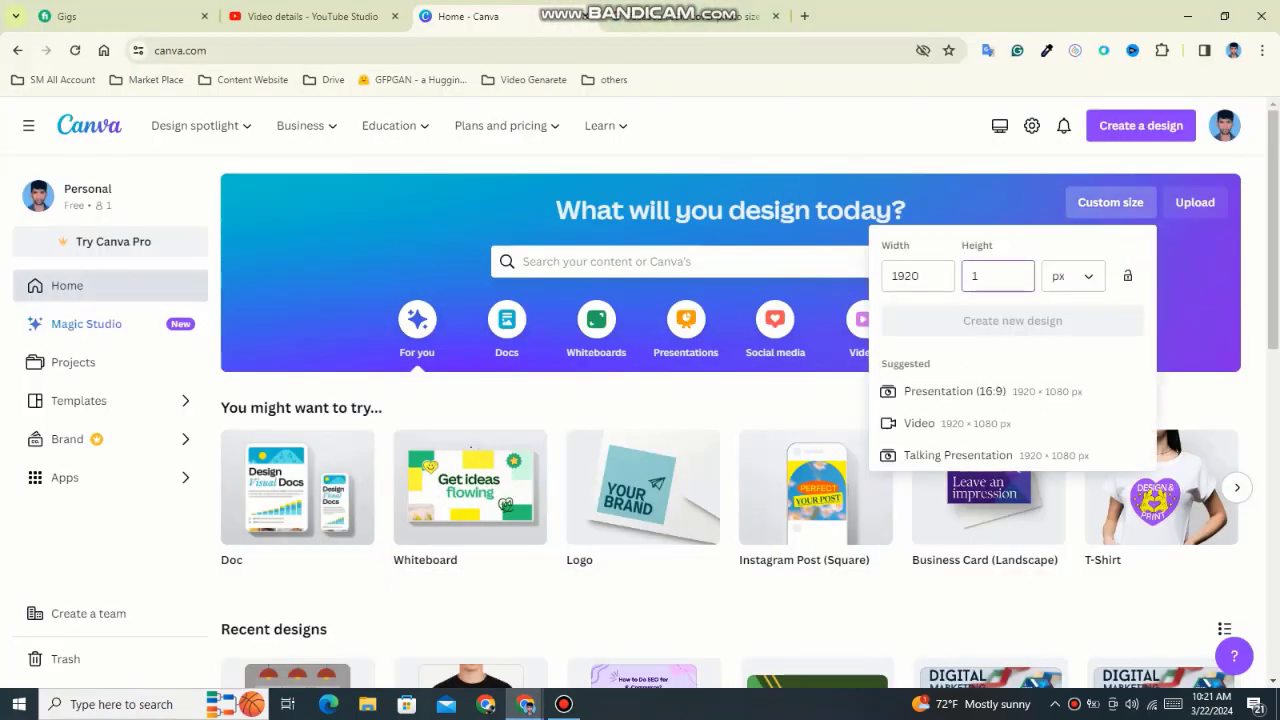
pyautogui.write('005')
pyautogui.click(1012, 320)
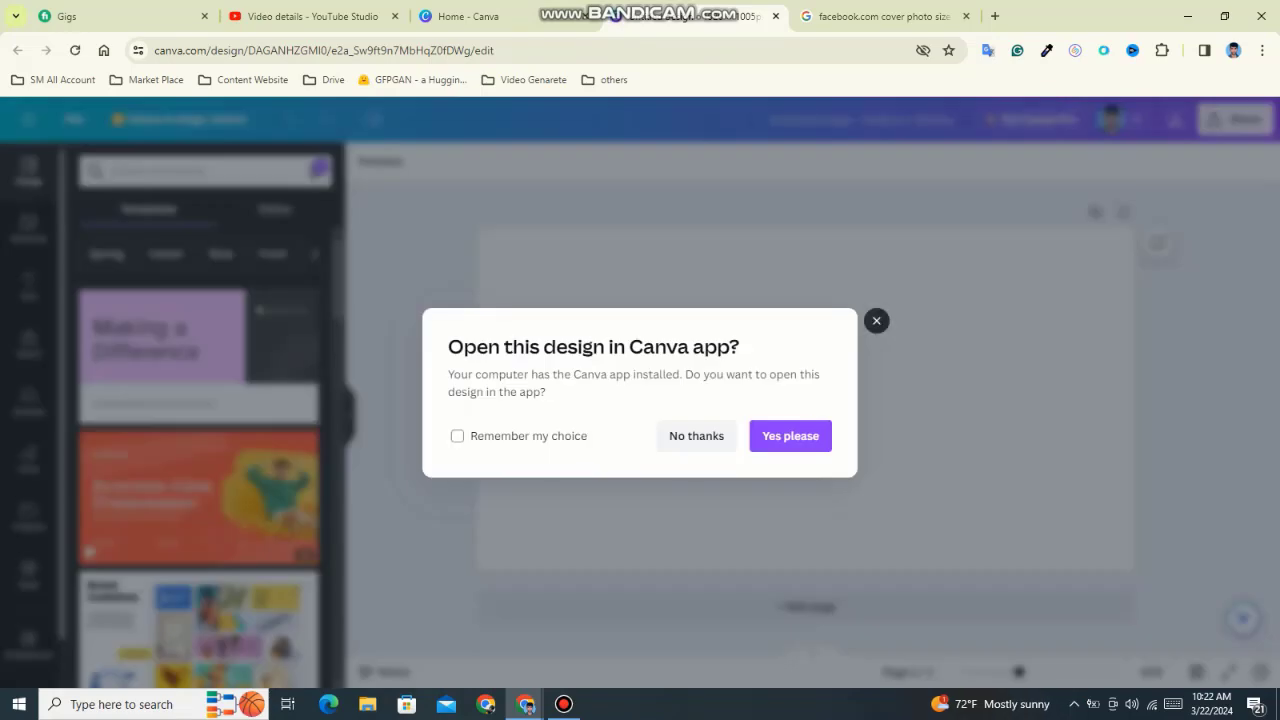
# Step: Give the page background a custom dark navy blue colour
pyautogui.press('Escape')
pyautogui.scroll(-2, 200, 540)
pyautogui.scroll(-4, 200, 540)
pyautogui.scroll(-3, 200, 540)
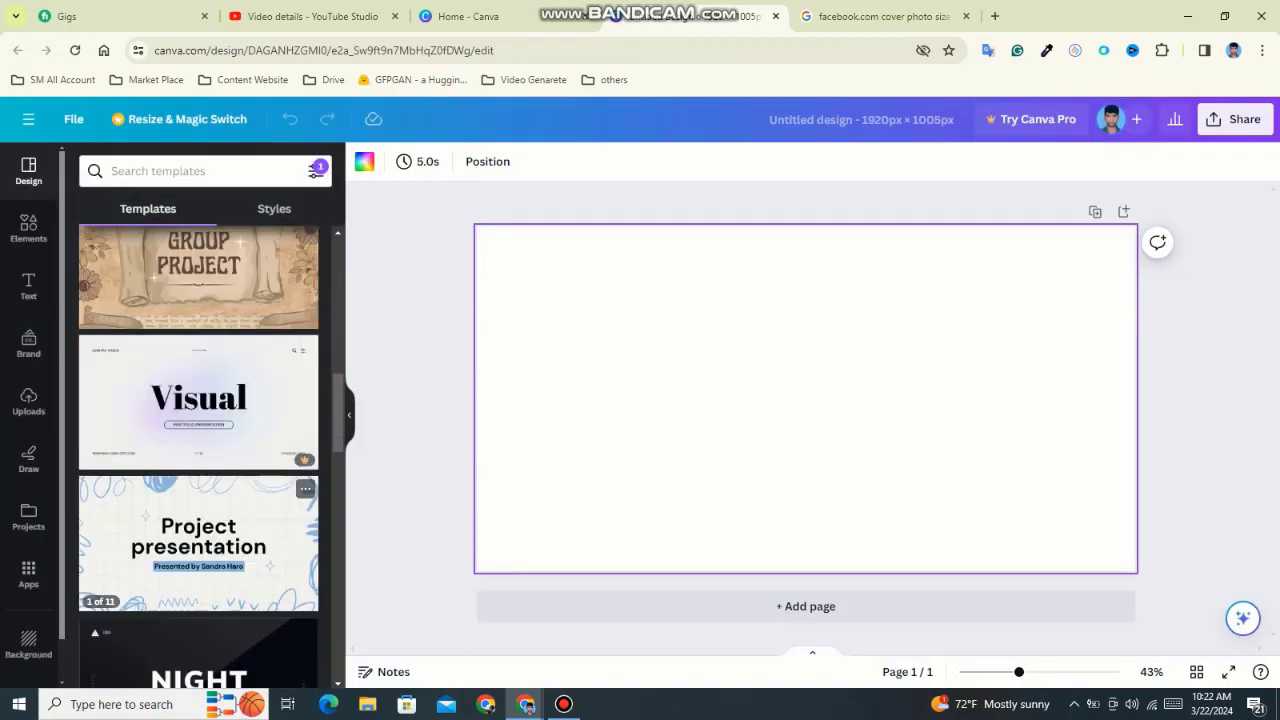
pyautogui.scroll(-2, 200, 450)
pyautogui.scroll(-3, 200, 450)
pyautogui.scroll(-3, 200, 450)
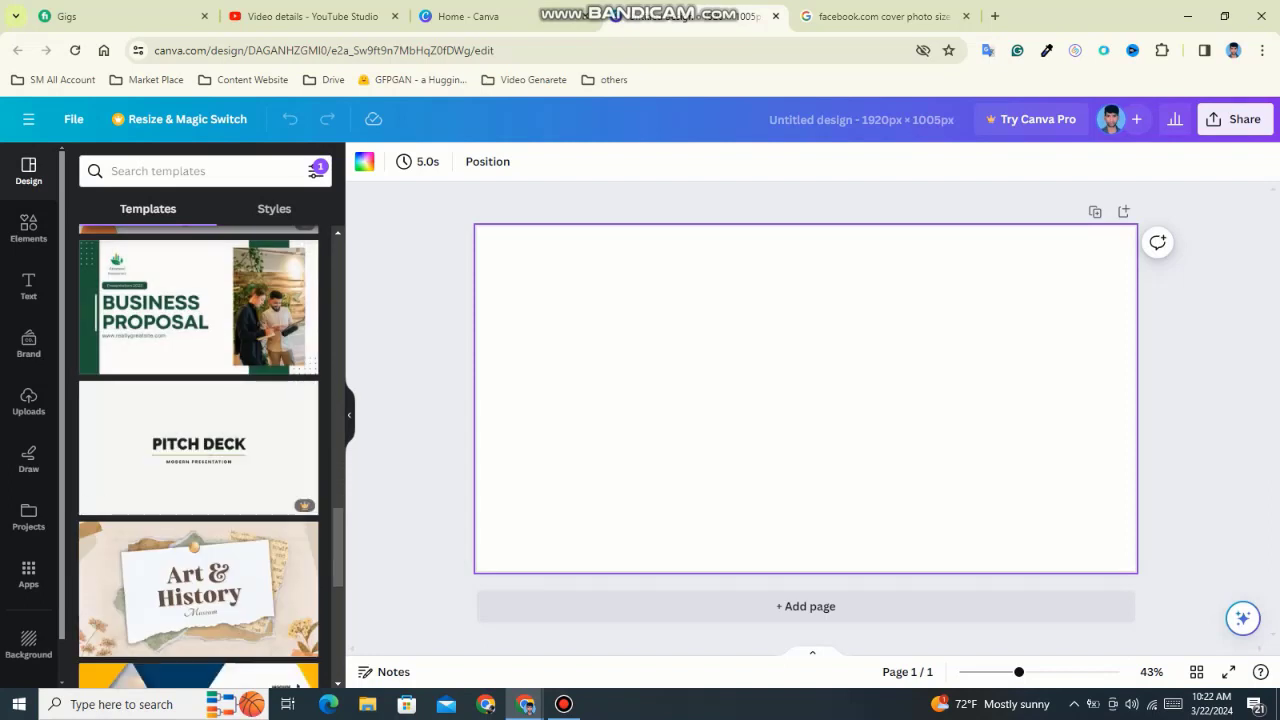
pyautogui.click(364, 161)
pyautogui.click(87, 258)
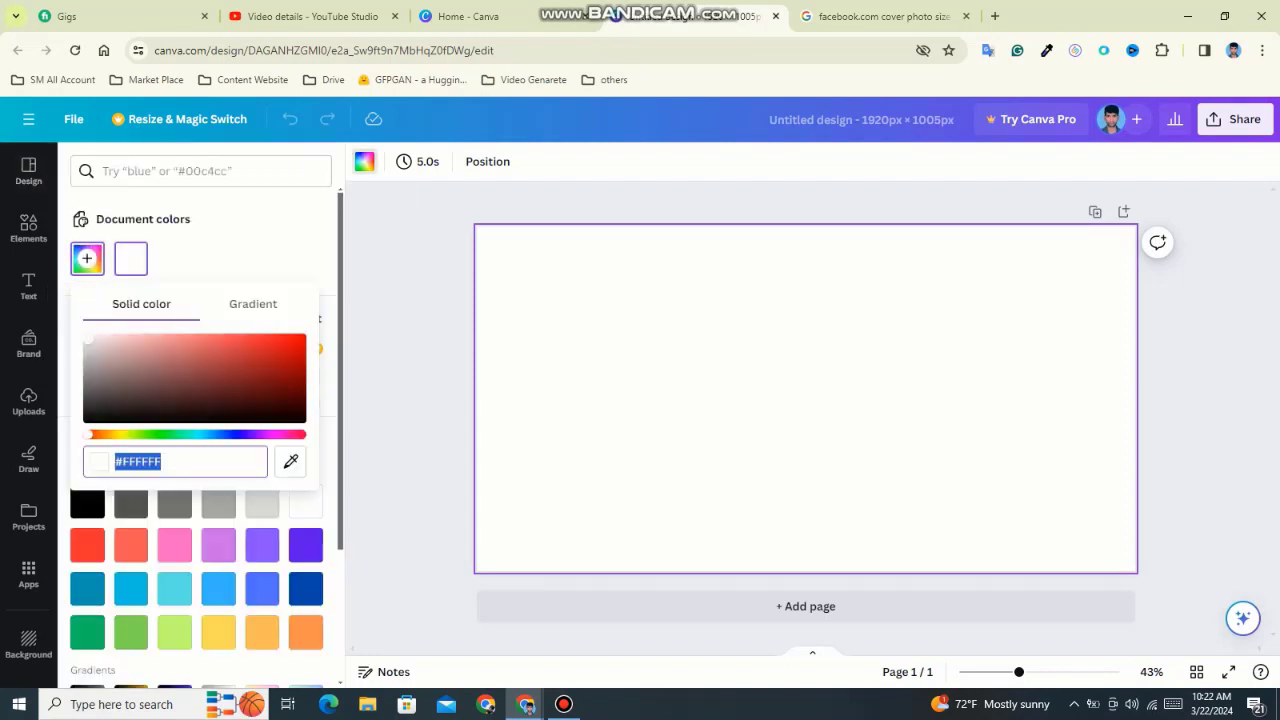
pyautogui.click(201, 434)
pyautogui.click(191, 377)
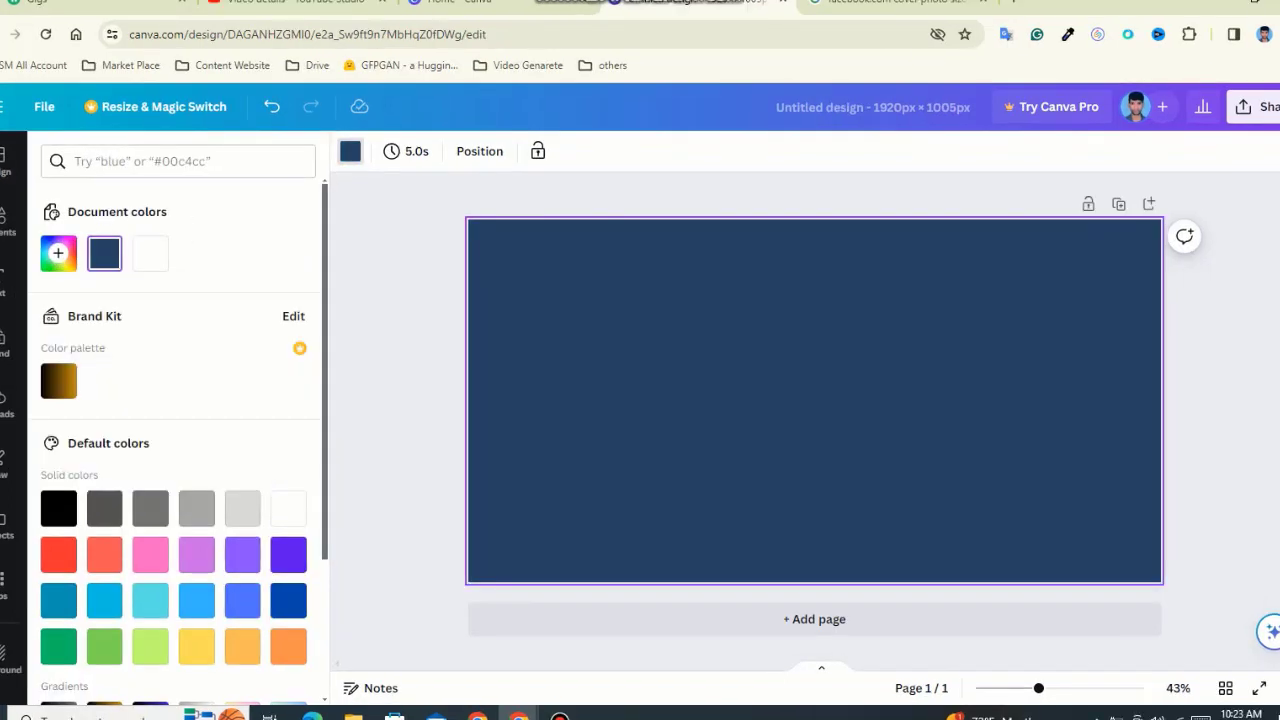
# Step: Add a large triangle filling the bottom-right of the page against the right edge
pyautogui.click(8, 222)
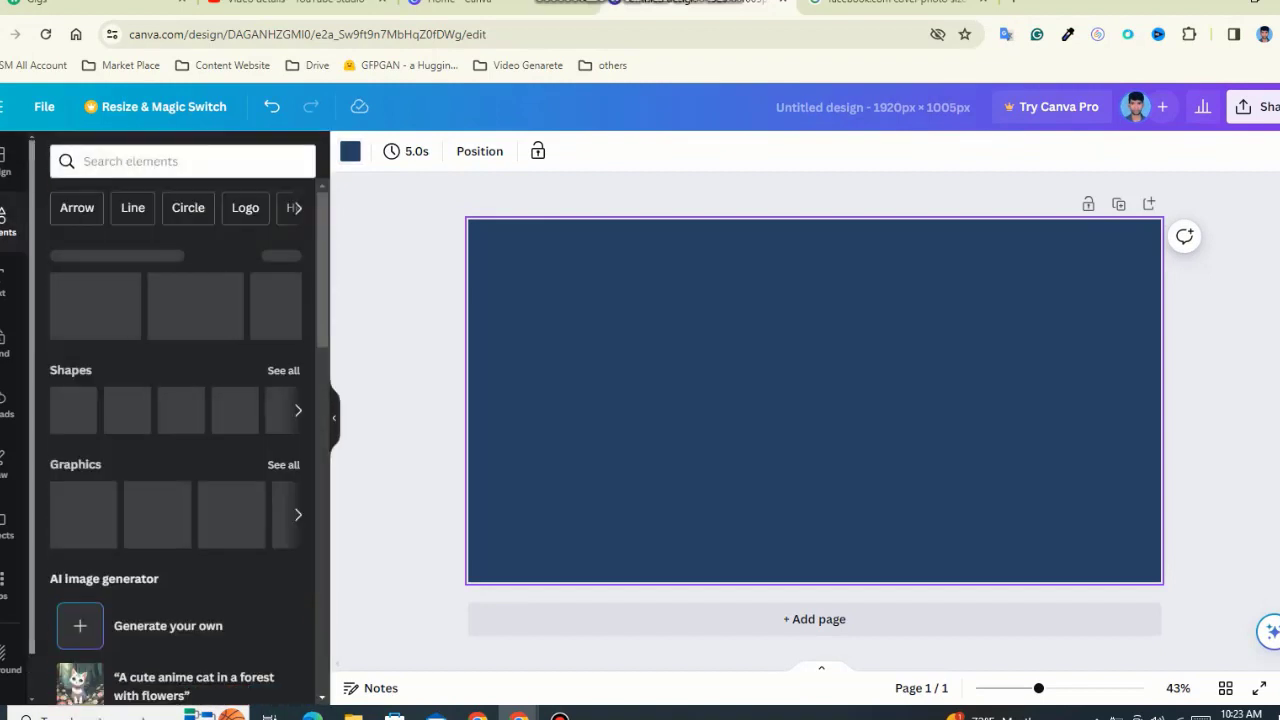
pyautogui.click(84, 306)
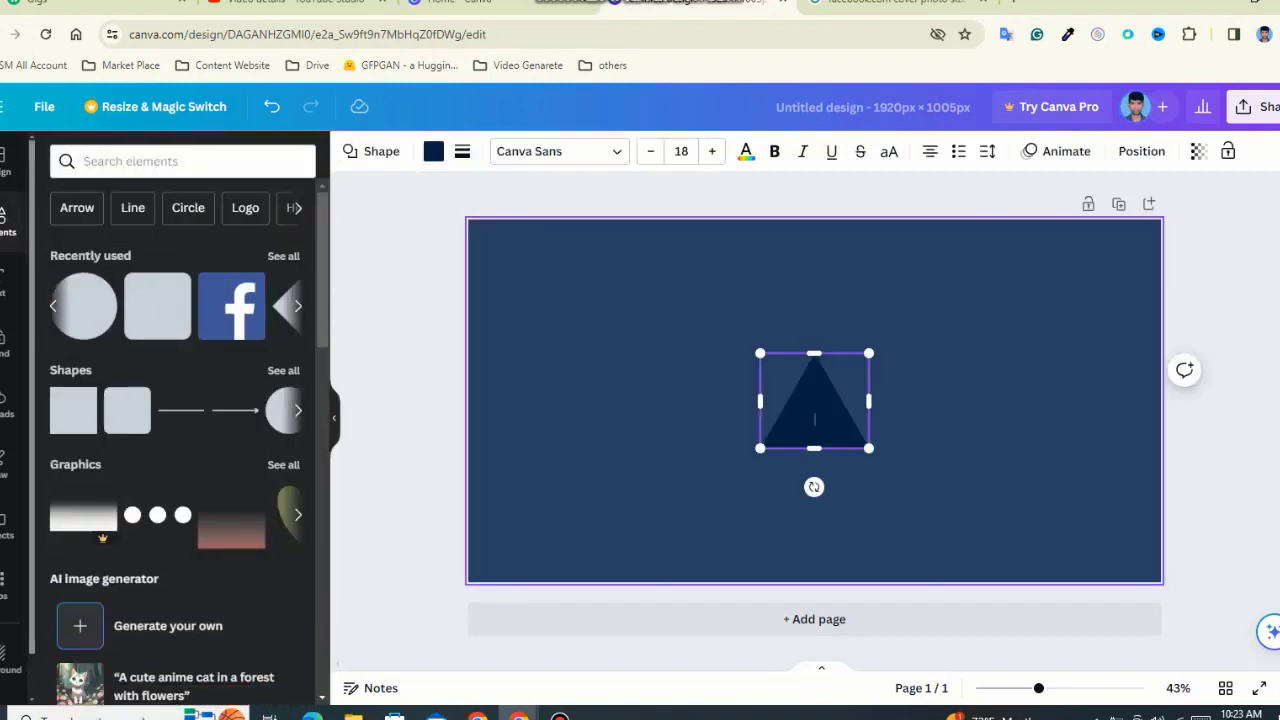
pyautogui.moveTo(820, 405)
pyautogui.mouseDown()
pyautogui.moveTo(680, 408)
pyautogui.moveTo(1038, 533)
pyautogui.mouseUp()
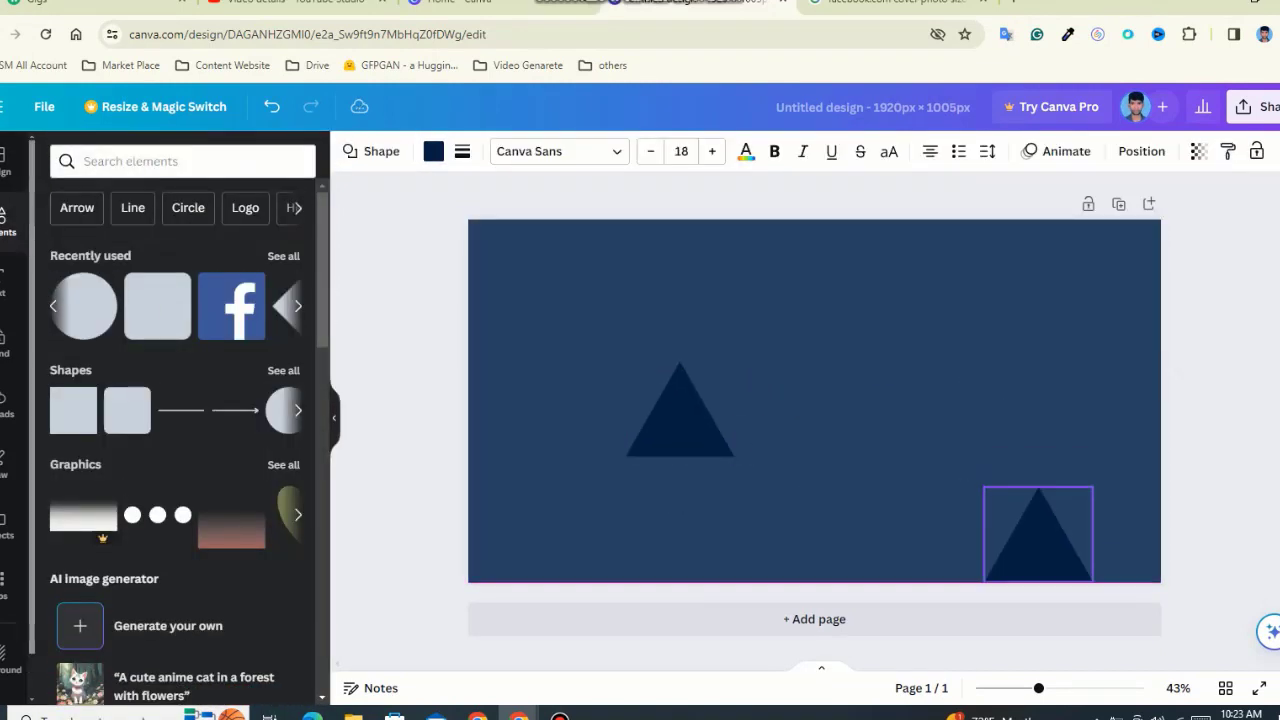
pyautogui.moveTo(1038, 487); pyautogui.dragTo(1038, 388)
pyautogui.moveTo(984, 484); pyautogui.dragTo(847, 484)
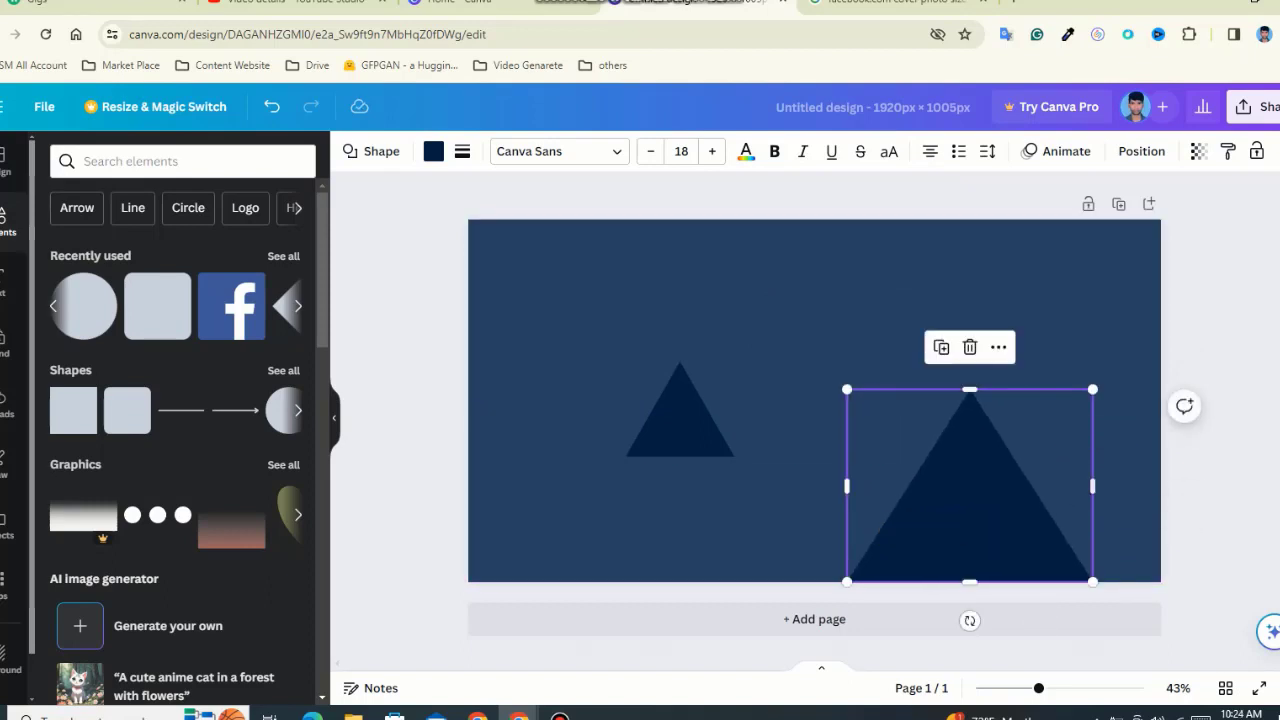
pyautogui.moveTo(1092, 486); pyautogui.dragTo(1124, 487)
pyautogui.moveTo(985, 485); pyautogui.dragTo(1021, 478)
pyautogui.moveTo(1022, 383); pyautogui.dragTo(1022, 361)
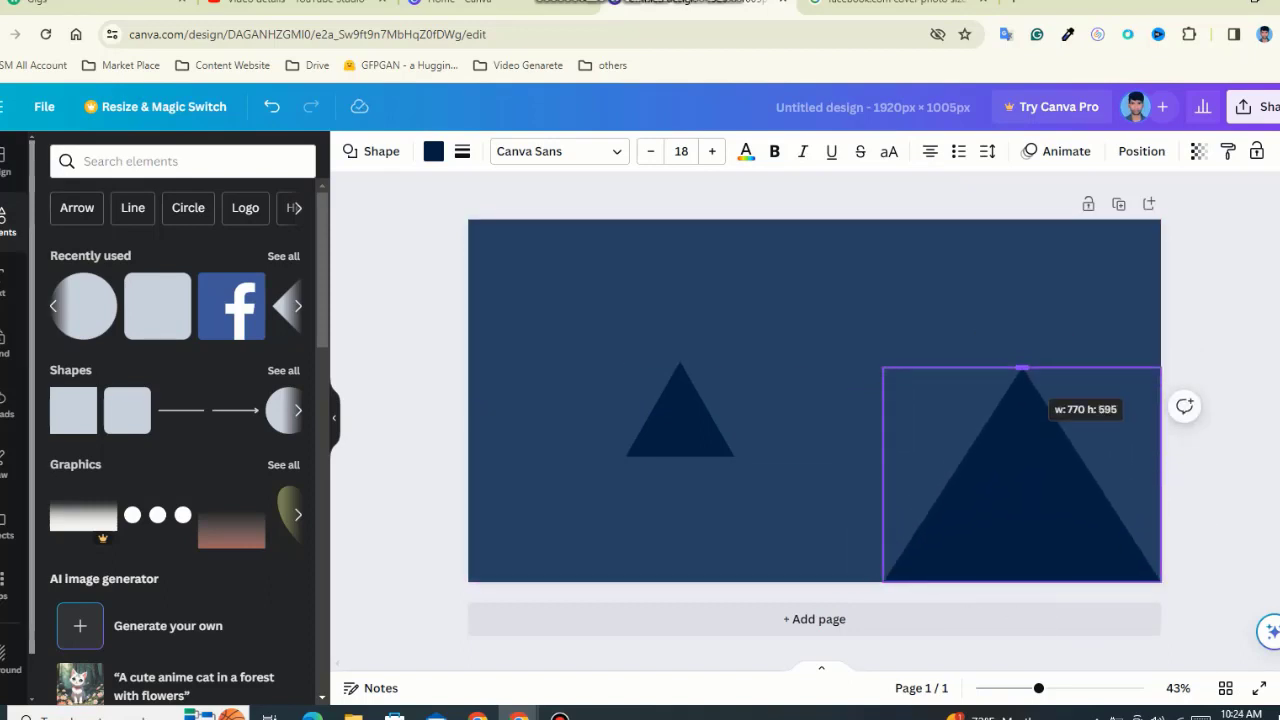
pyautogui.moveTo(883, 471); pyautogui.dragTo(789, 467)
pyautogui.moveTo(975, 361); pyautogui.dragTo(975, 350)
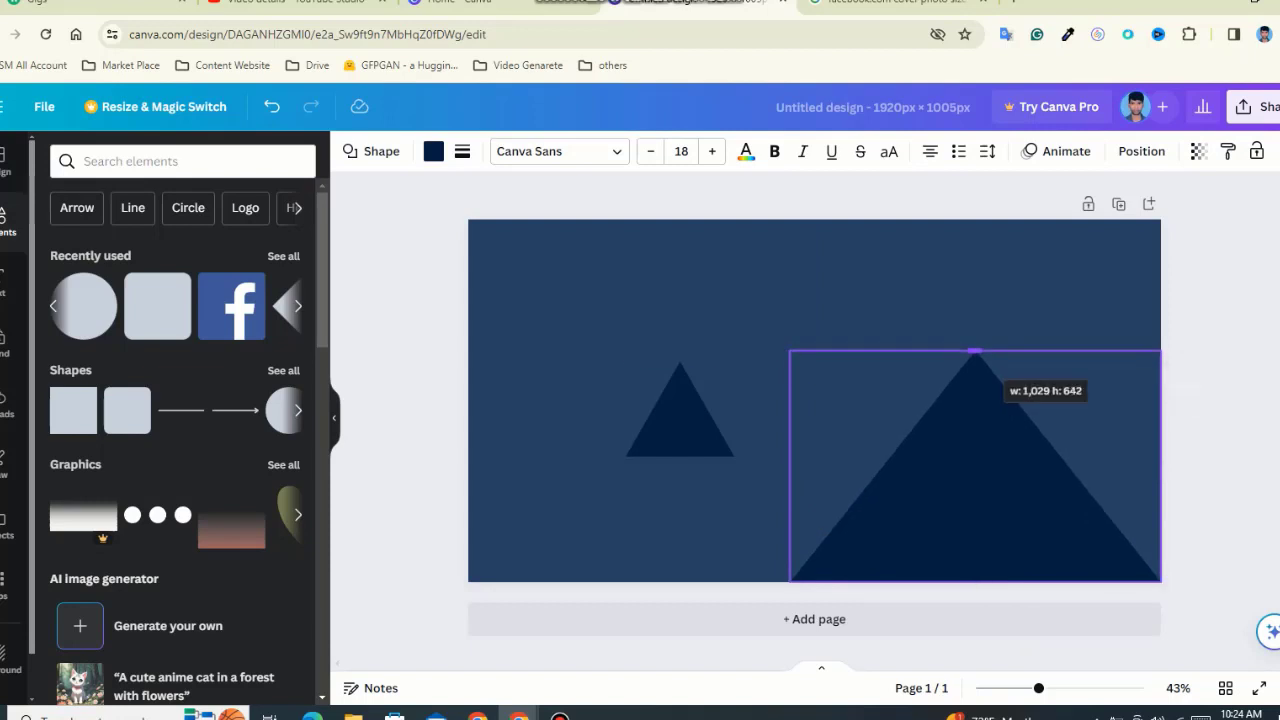
# Step: Duplicate the triangle, flip it 180° into the top-right corner, and delete the stray small triangle
pyautogui.click(946, 308)
pyautogui.moveTo(926, 514)
pyautogui.mouseDown()
pyautogui.moveTo(980, 288)
pyautogui.moveTo(1057, 290)
pyautogui.mouseUp()
pyautogui.moveTo(930, 360); pyautogui.dragTo(977, 333)
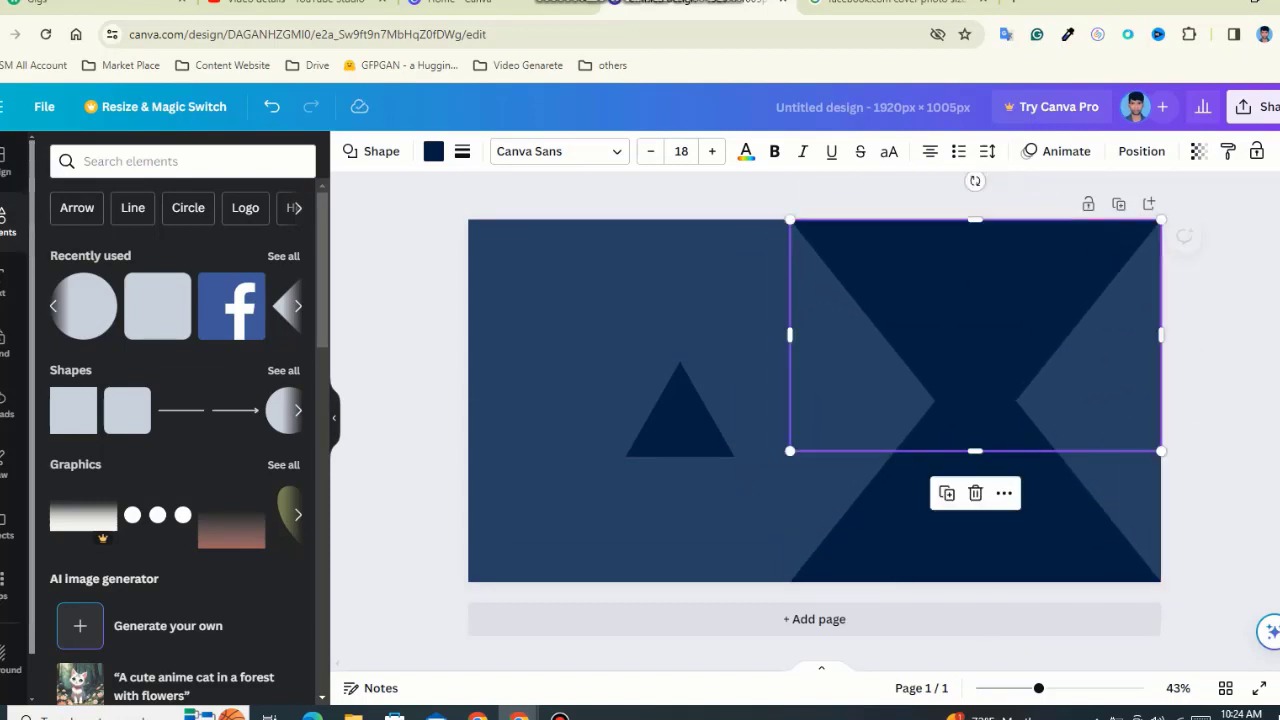
pyautogui.click(680, 410)
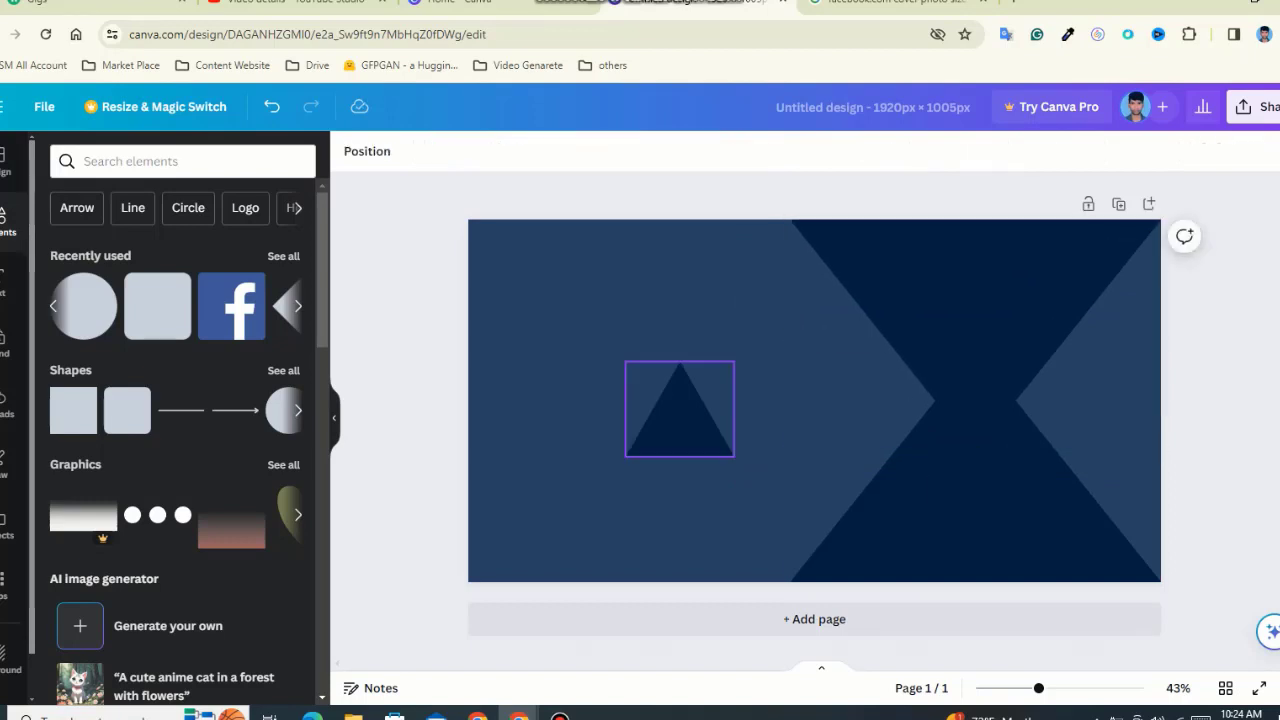
pyautogui.press('Delete')
# Step: Try a circular landscape photo frame, remove it, and add a circle shape instead
pyautogui.click(5, 400)
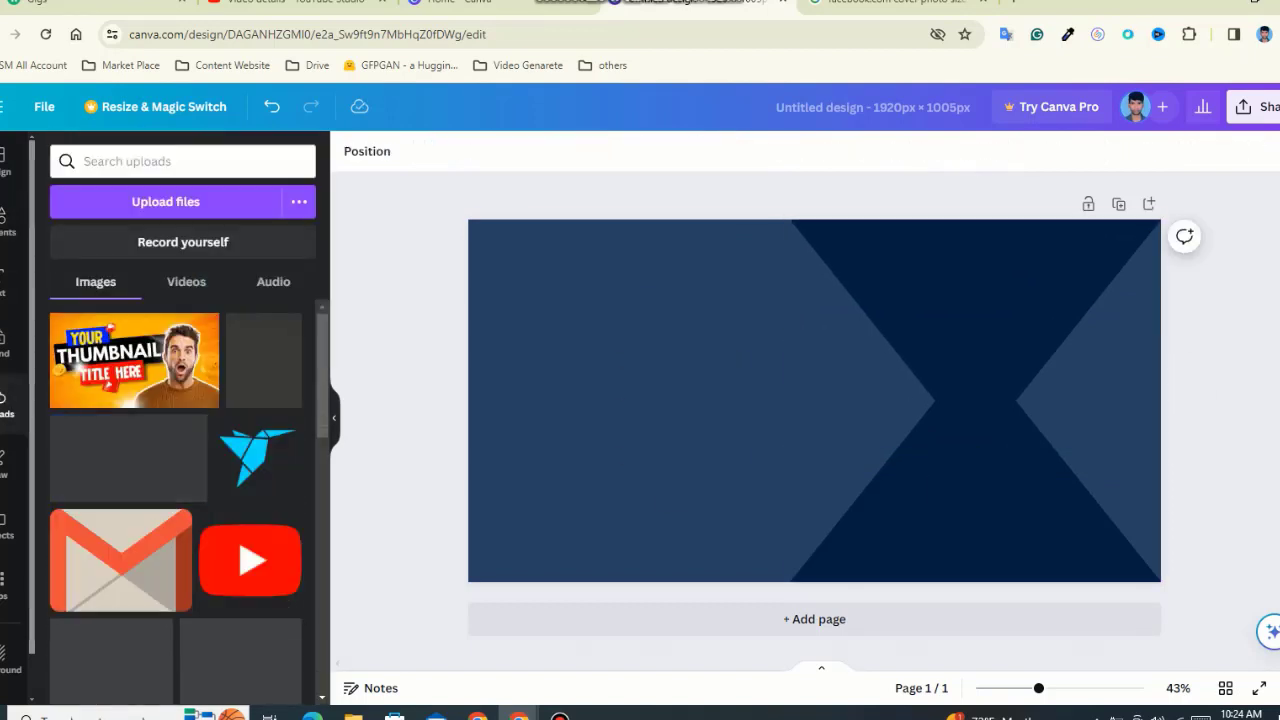
pyautogui.click(5, 218)
pyautogui.click(283, 256)
pyautogui.click(262, 228)
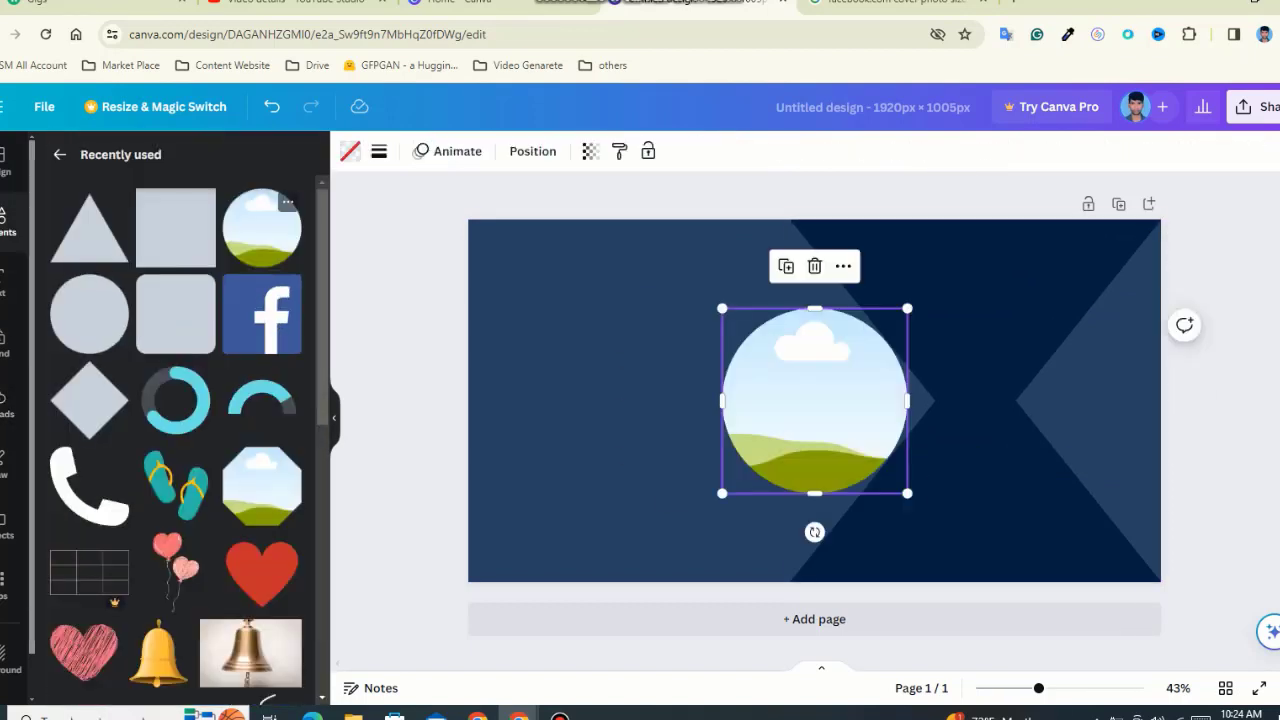
pyautogui.moveTo(814, 400); pyautogui.dragTo(969, 400)
pyautogui.press('Delete')
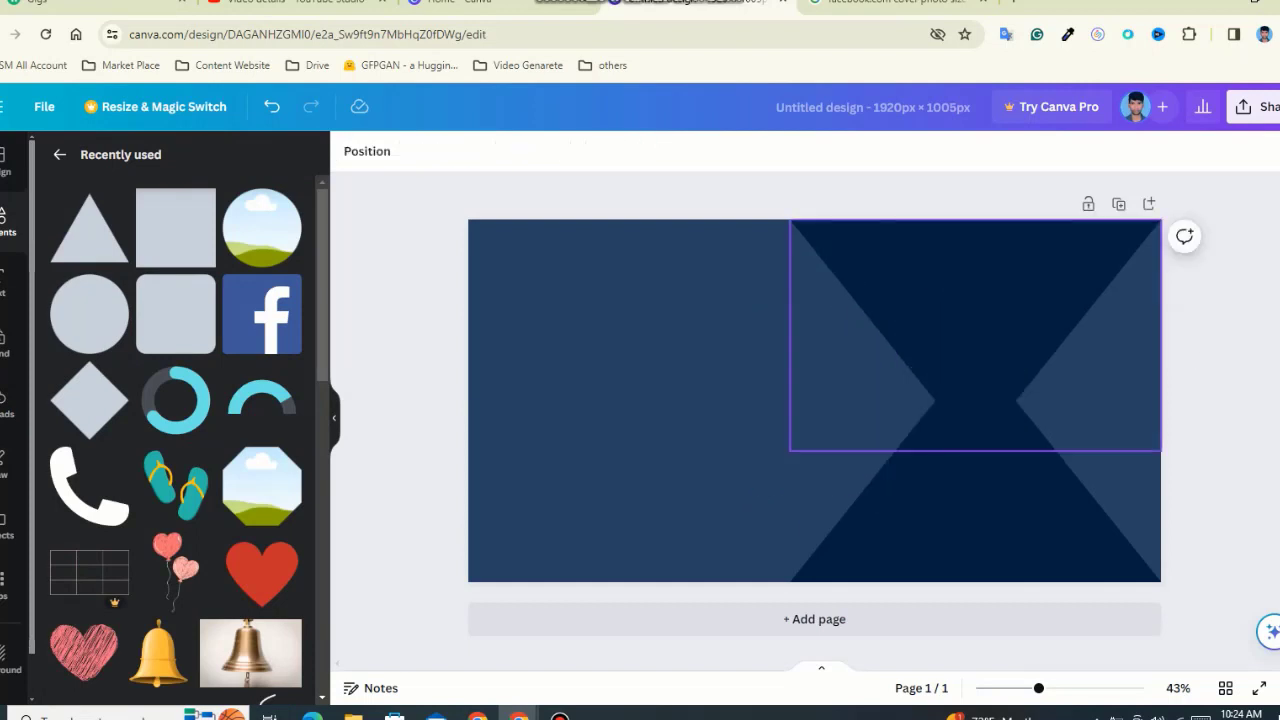
pyautogui.click(90, 313)
# Step: Colour the circle with the page's sampled navy background colour
pyautogui.moveTo(814, 411); pyautogui.dragTo(789, 411)
pyautogui.click(60, 154)
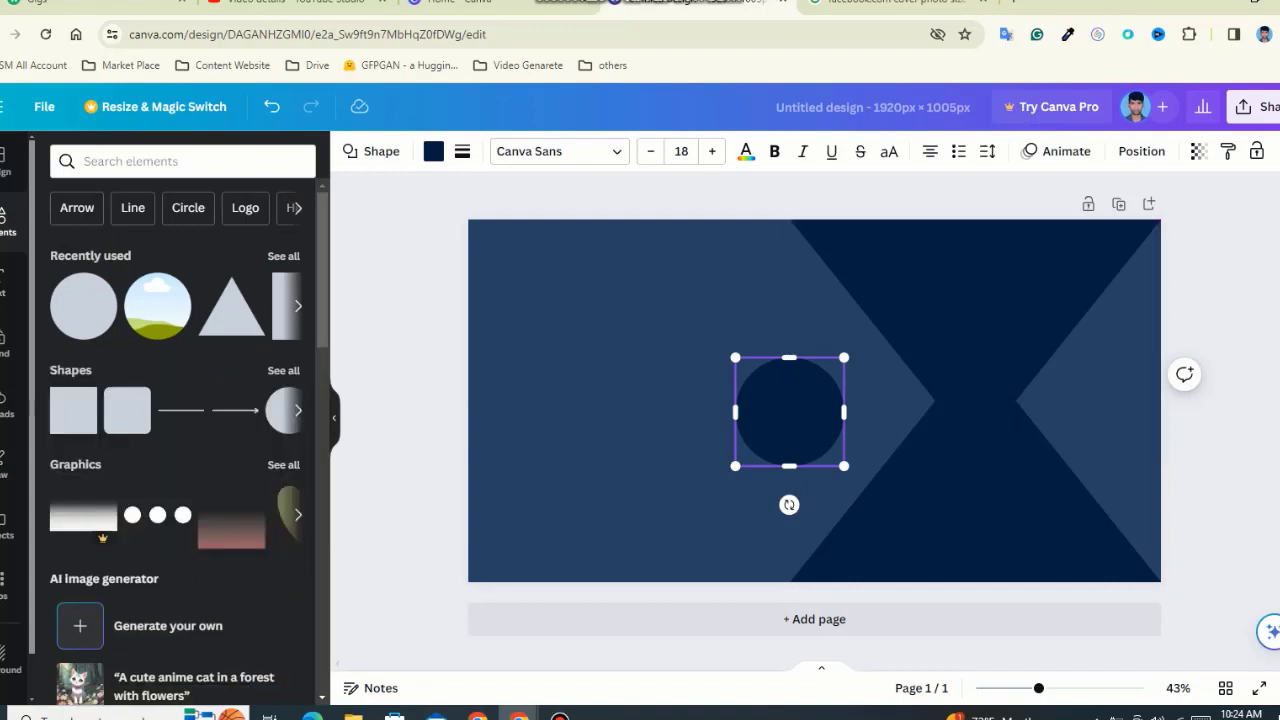
pyautogui.click(1068, 34)
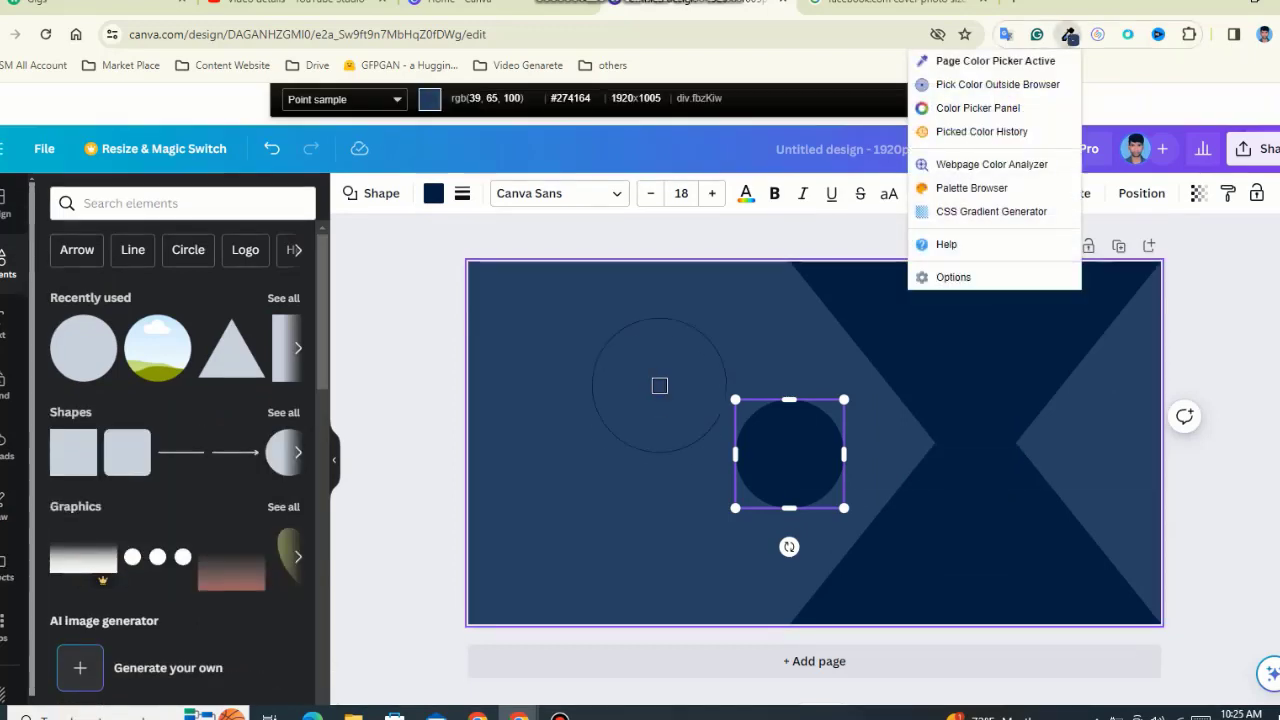
pyautogui.click(657, 371)
pyautogui.click(433, 151)
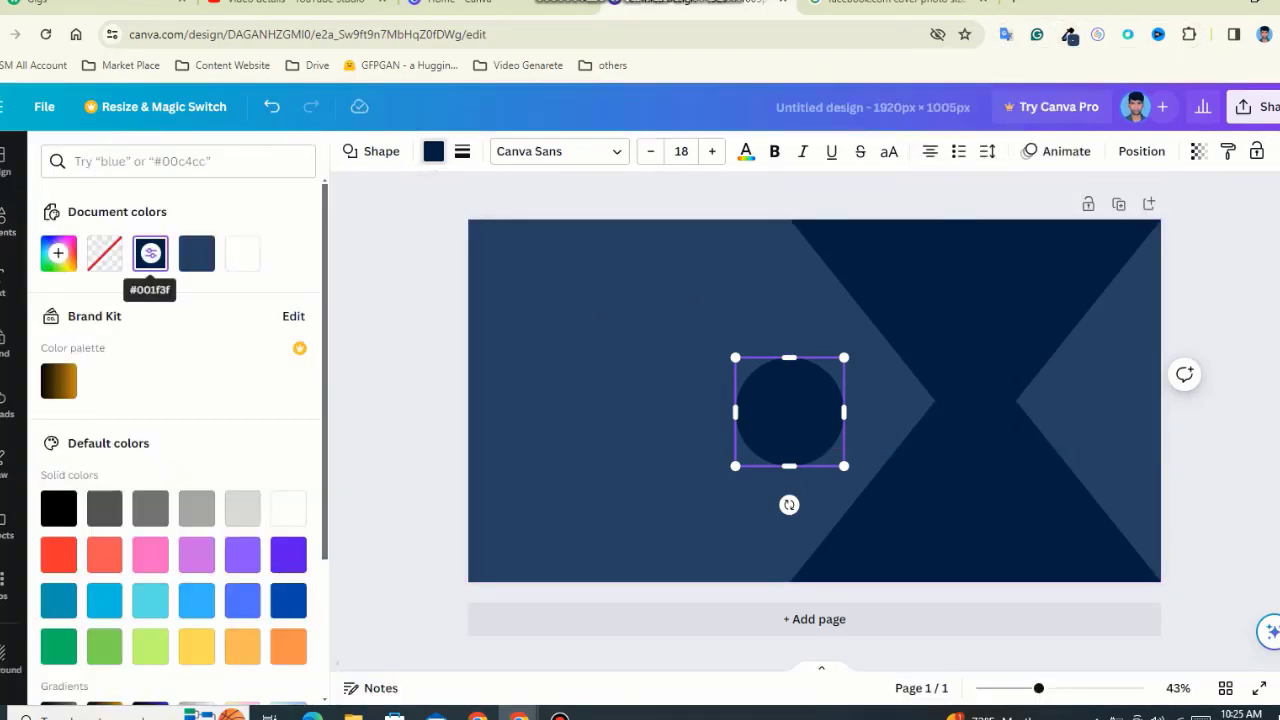
pyautogui.click(150, 253)
pyautogui.hotkey('ctrl', 'v')
# Step: Enlarge the navy circle to about 679 px and centre it between the triangle tips
pyautogui.moveTo(789, 411); pyautogui.dragTo(966, 396)
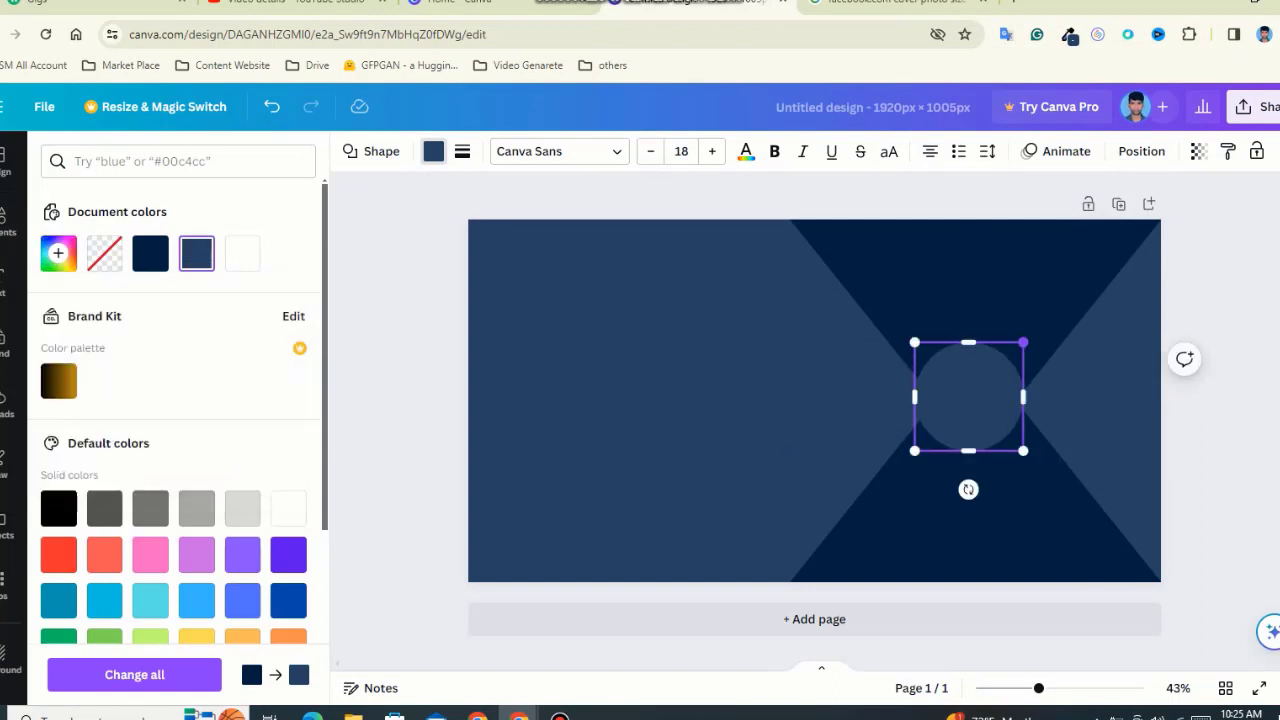
pyautogui.moveTo(1023, 342); pyautogui.dragTo(1080, 277)
pyautogui.moveTo(997, 363); pyautogui.dragTo(977, 397)
pyautogui.moveTo(1057, 320); pyautogui.dragTo(1120, 256)
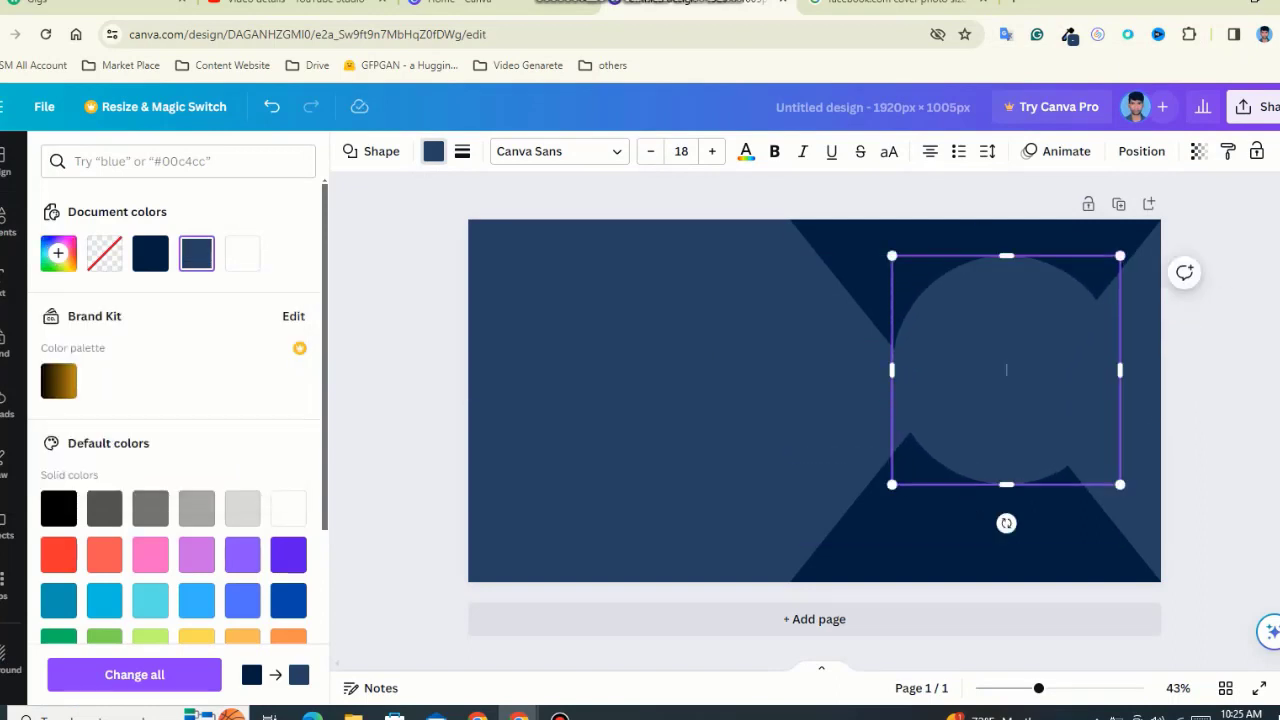
pyautogui.click(700, 400)
pyautogui.moveTo(1005, 370); pyautogui.dragTo(975, 385)
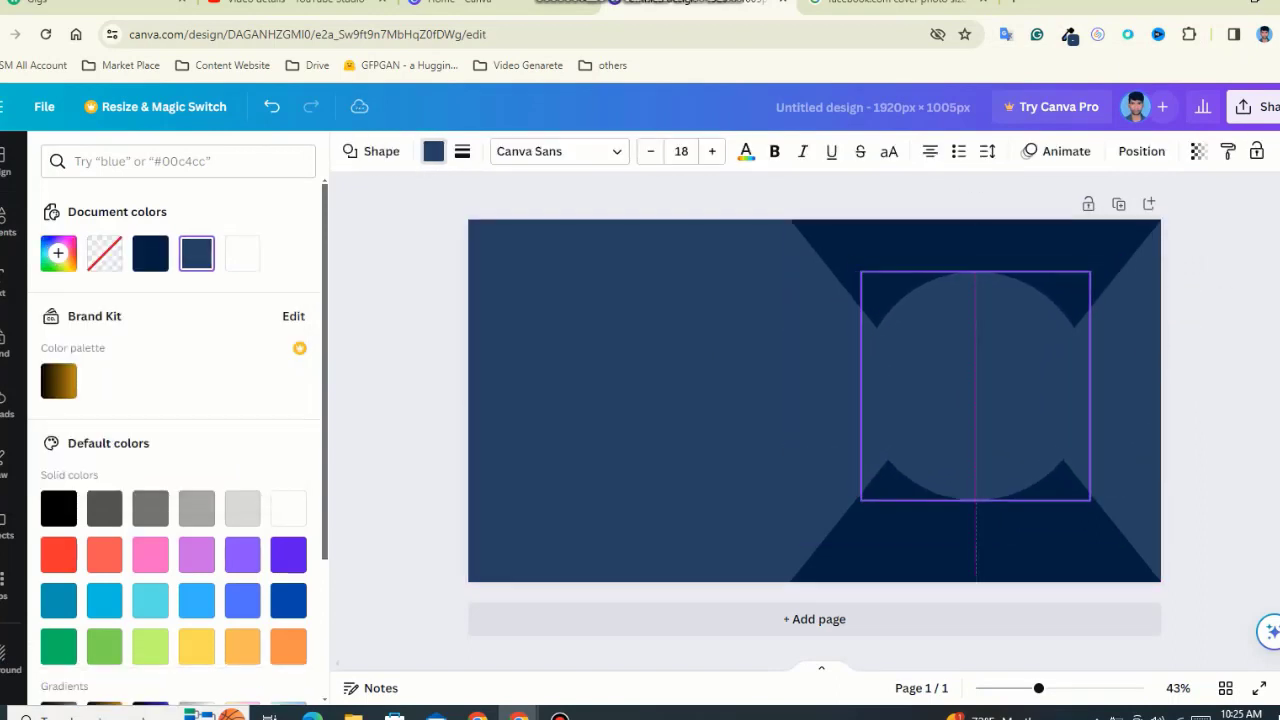
pyautogui.moveTo(860, 500); pyautogui.dragTo(833, 540)
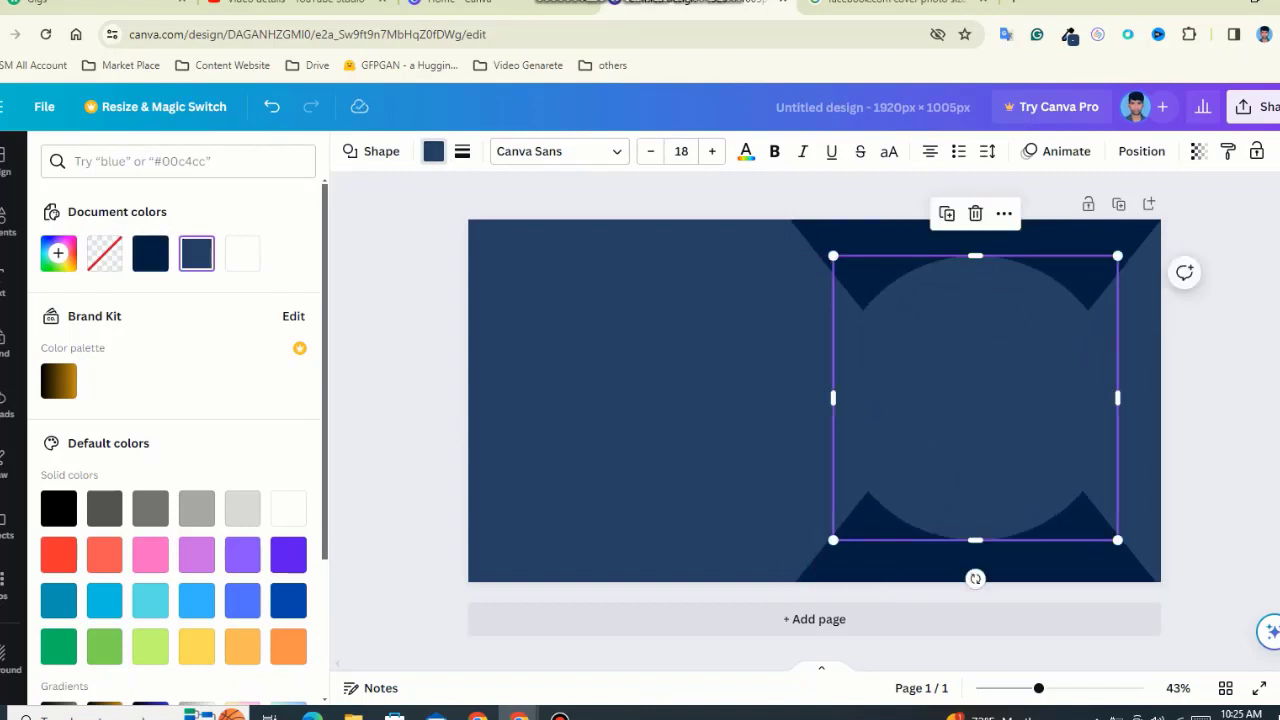
# Step: Shrink the circle slightly and drop the circular landscape photo frame onto it
pyautogui.press('Escape')
pyautogui.click(975, 400)
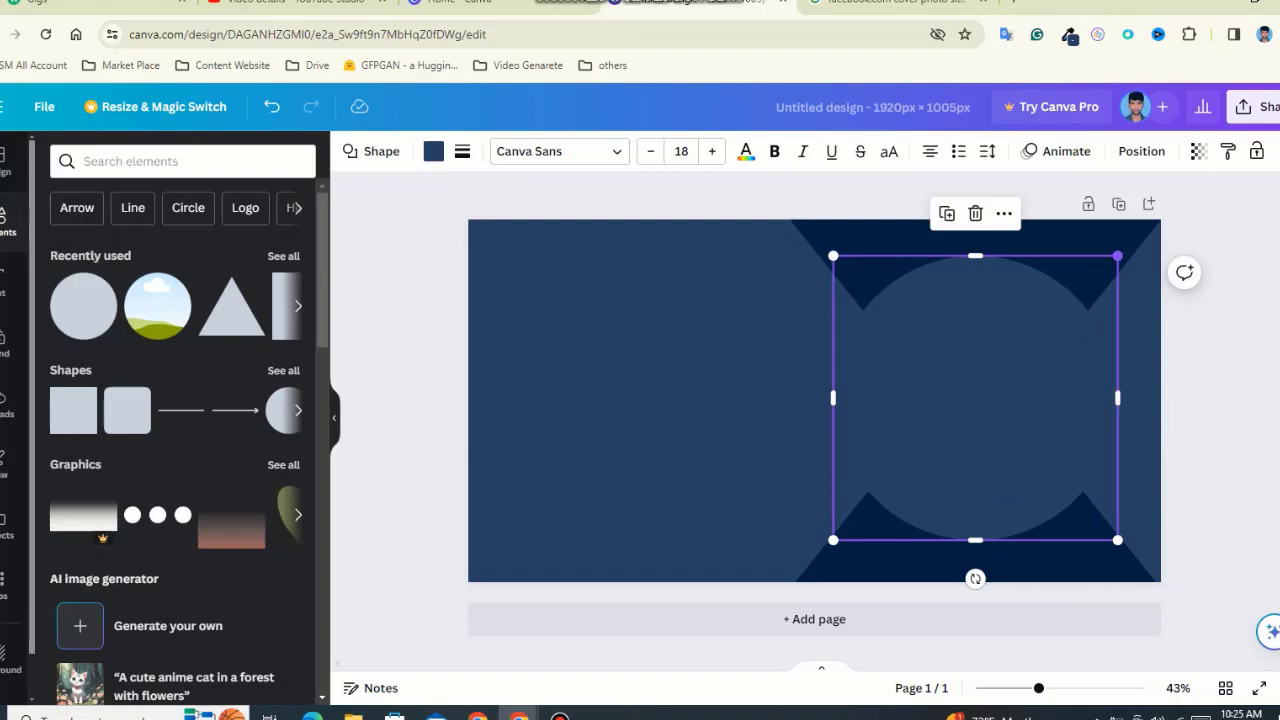
pyautogui.moveTo(833, 540); pyautogui.dragTo(843, 531)
pyautogui.press('Escape')
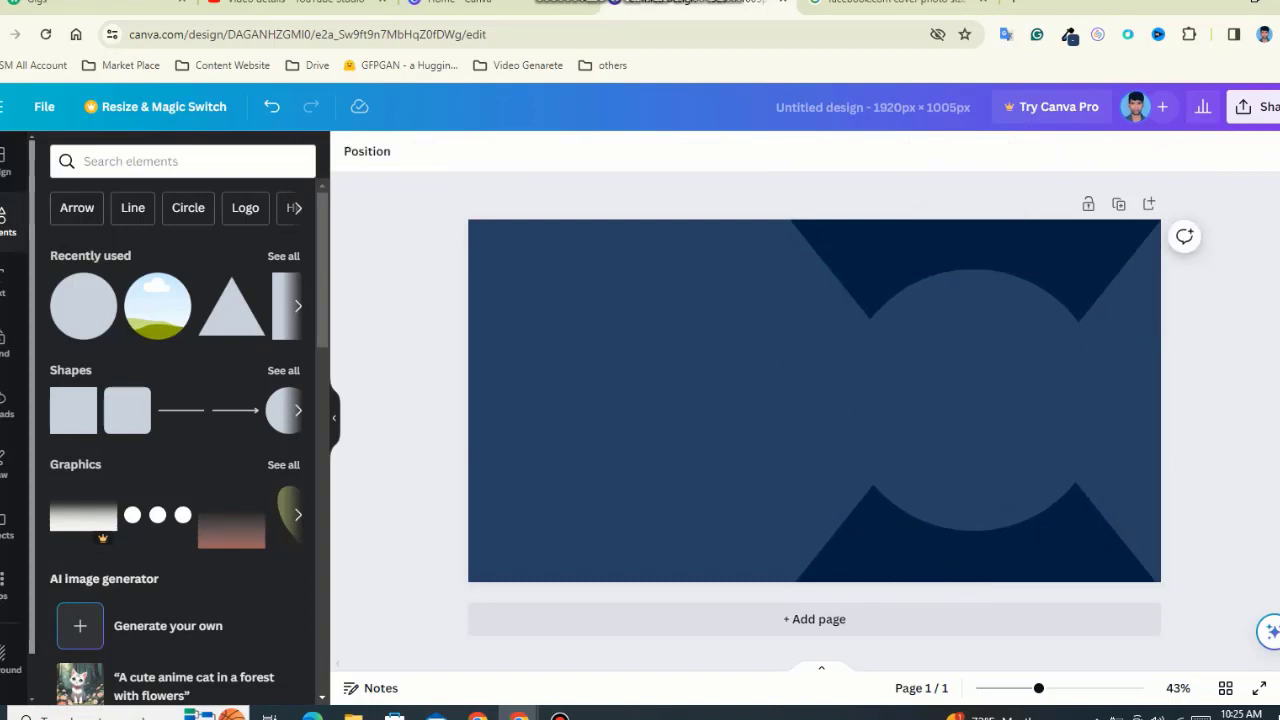
pyautogui.moveTo(157, 305); pyautogui.dragTo(975, 408)
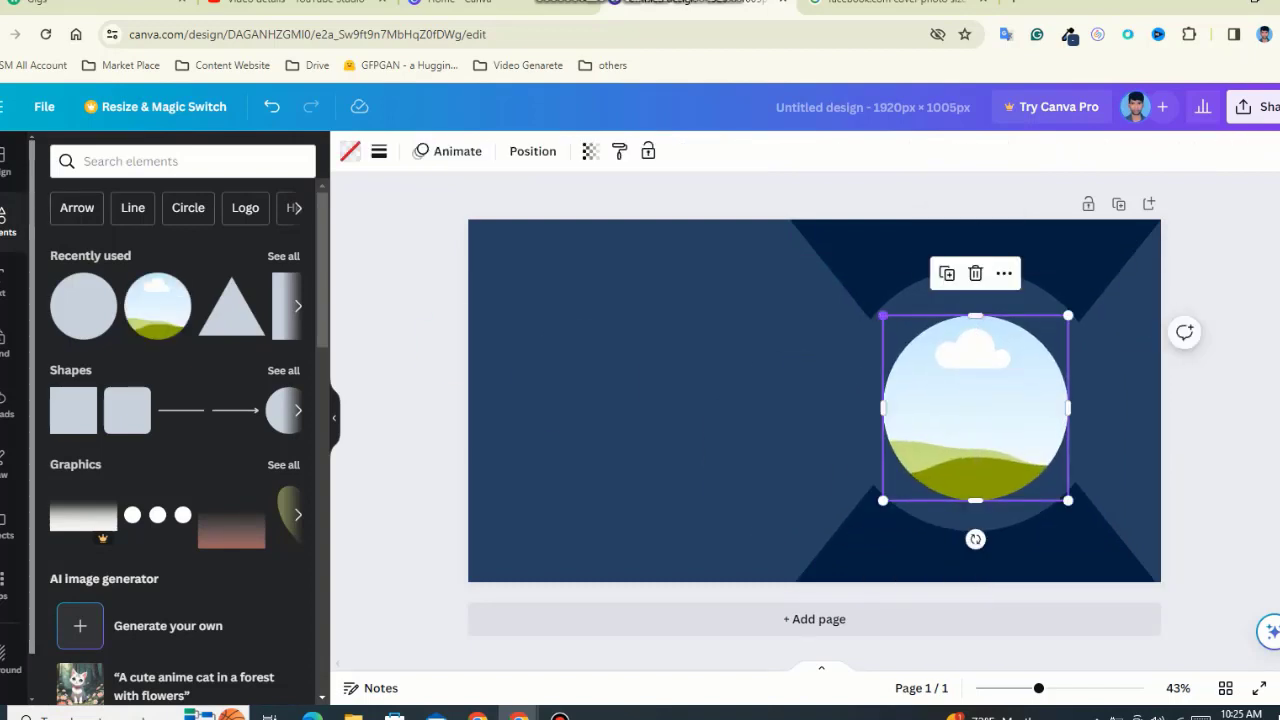
# Step: Fill the circular frame with the uploaded headshot and place a pink circle at the right edge
pyautogui.click(8, 355)
pyautogui.scroll(-5, 175, 500)
pyautogui.scroll(-5, 175, 500)
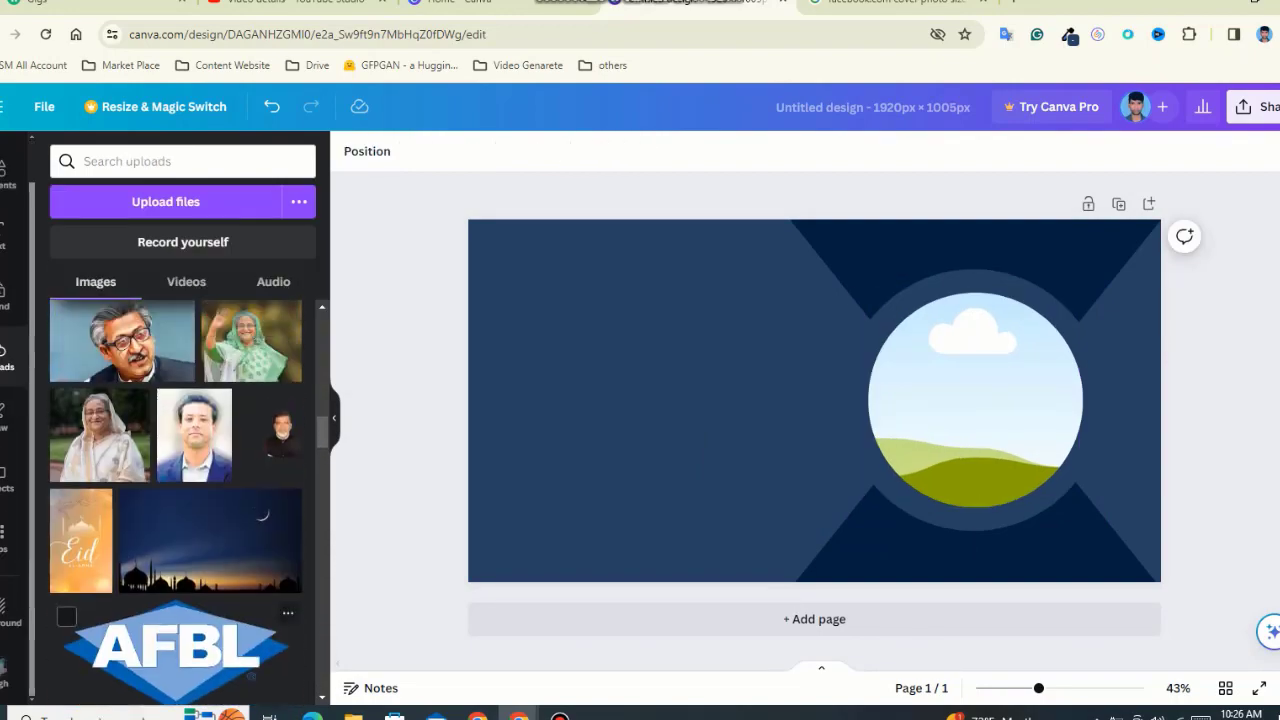
pyautogui.scroll(-5, 175, 500)
pyautogui.scroll(3, 175, 500)
pyautogui.scroll(-3, 175, 500)
pyautogui.scroll(5, 175, 500)
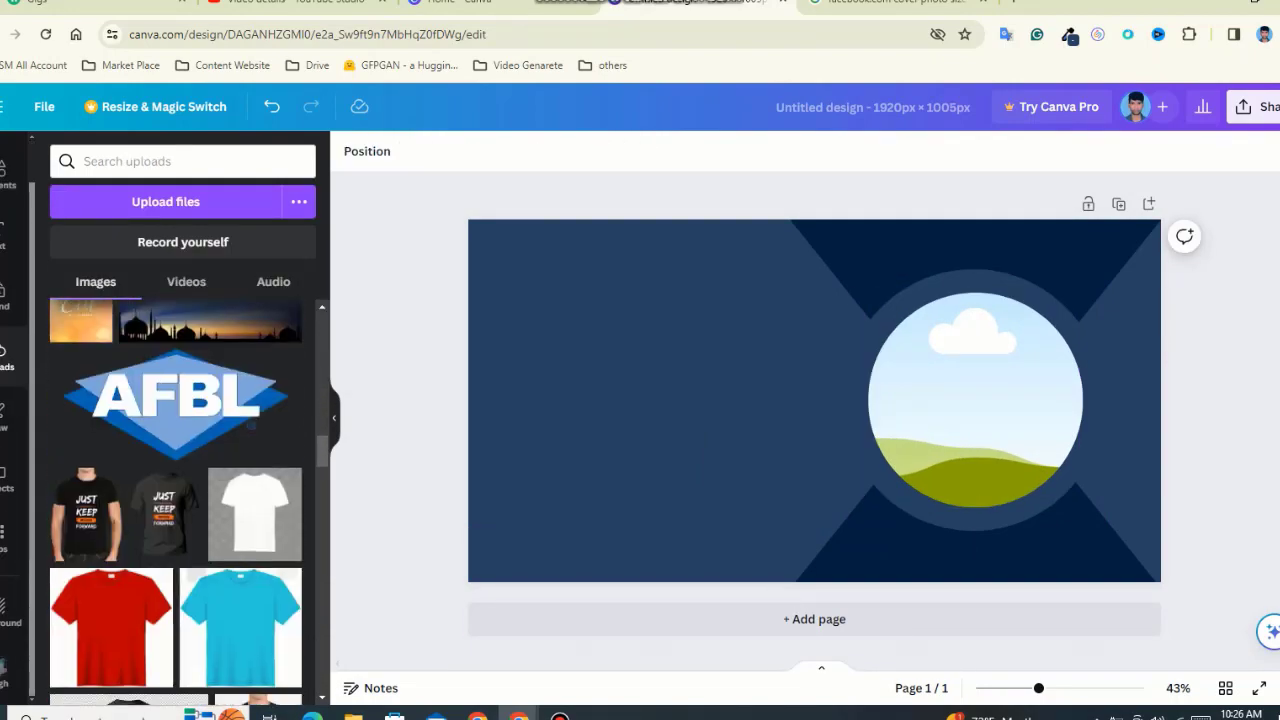
pyautogui.scroll(-5, 175, 500)
pyautogui.scroll(1, 175, 500)
pyautogui.moveTo(75, 415); pyautogui.dragTo(975, 400)
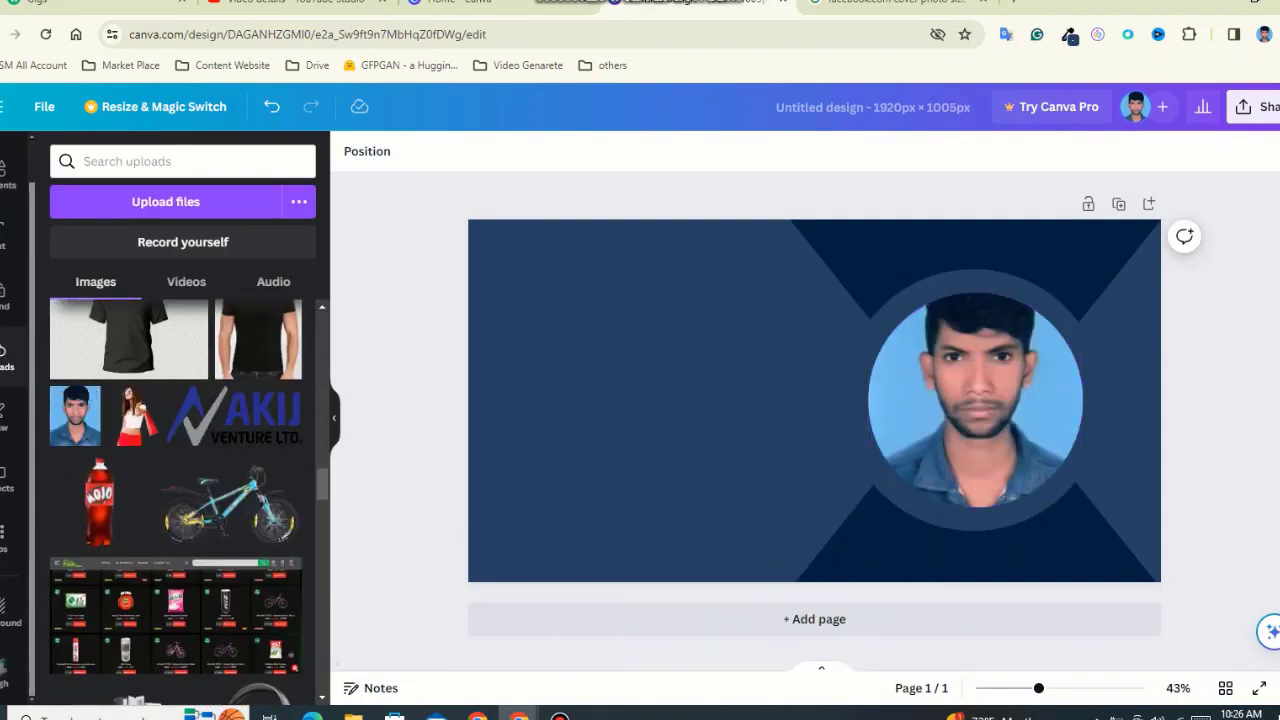
pyautogui.click(8, 178)
pyautogui.moveTo(83, 305)
pyautogui.mouseDown()
pyautogui.moveTo(843, 414)
pyautogui.moveTo(1166, 411)
pyautogui.mouseUp()
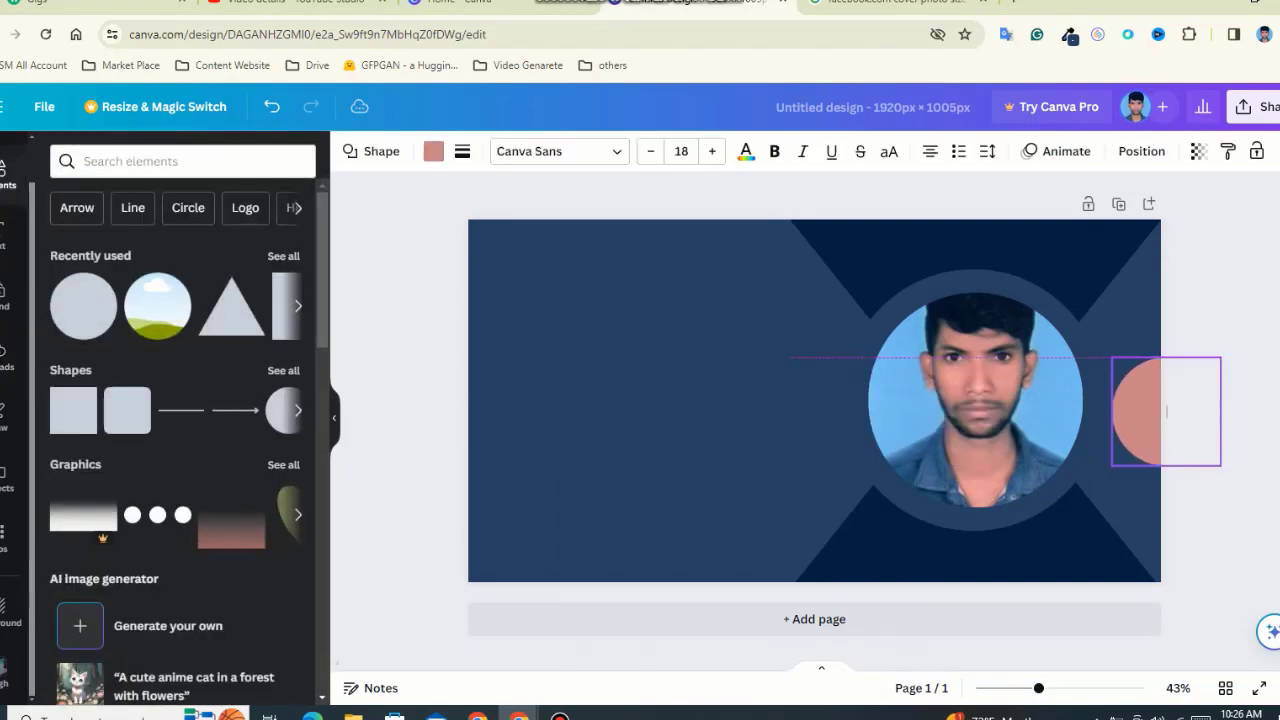
# Step: Stretch the right-edge half-circle taller and wider and make it white
pyautogui.moveTo(1166, 357); pyautogui.dragTo(1166, 293)
pyautogui.moveTo(1166, 480); pyautogui.dragTo(1166, 502)
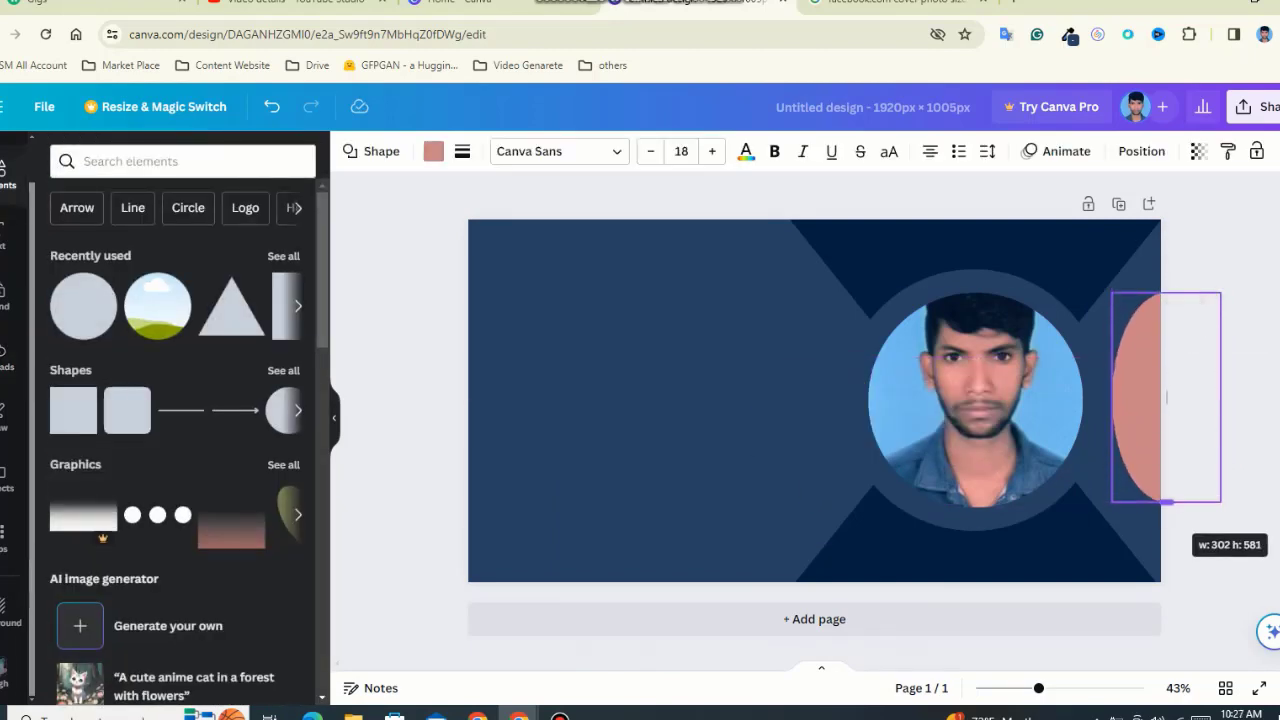
pyautogui.click(433, 151)
pyautogui.click(58, 300)
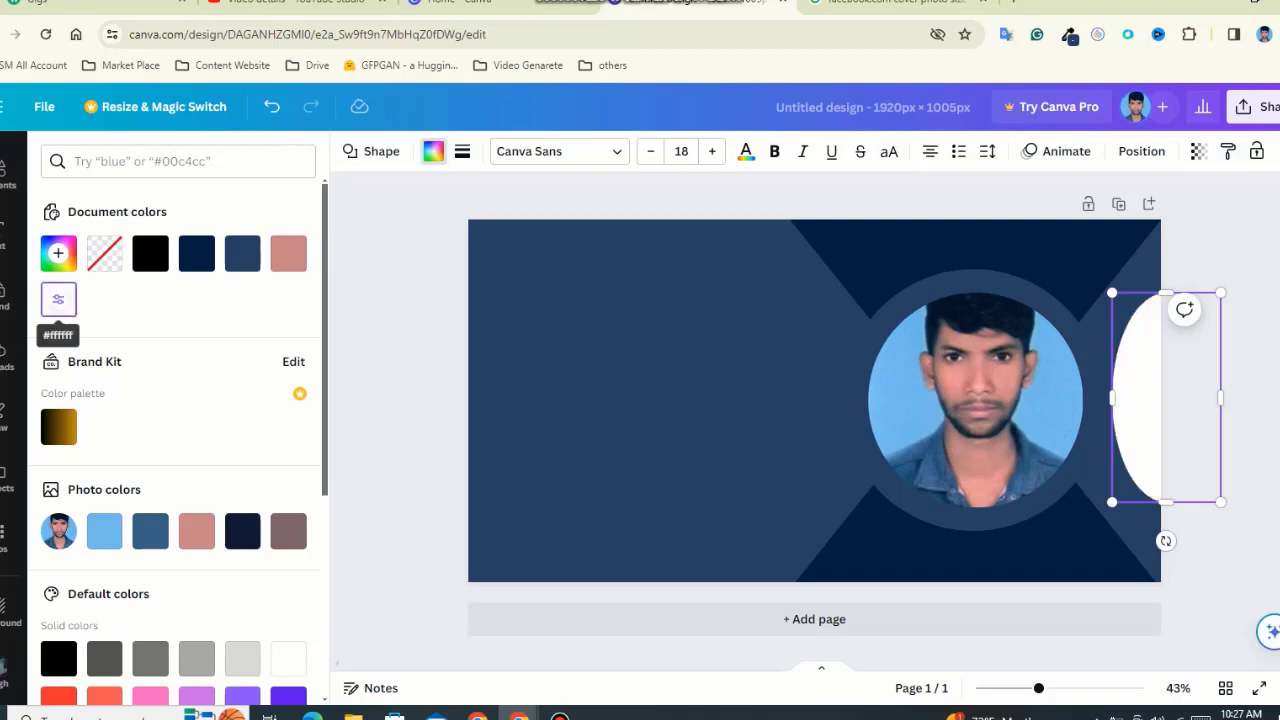
pyautogui.moveTo(1112, 397); pyautogui.dragTo(1166, 414)
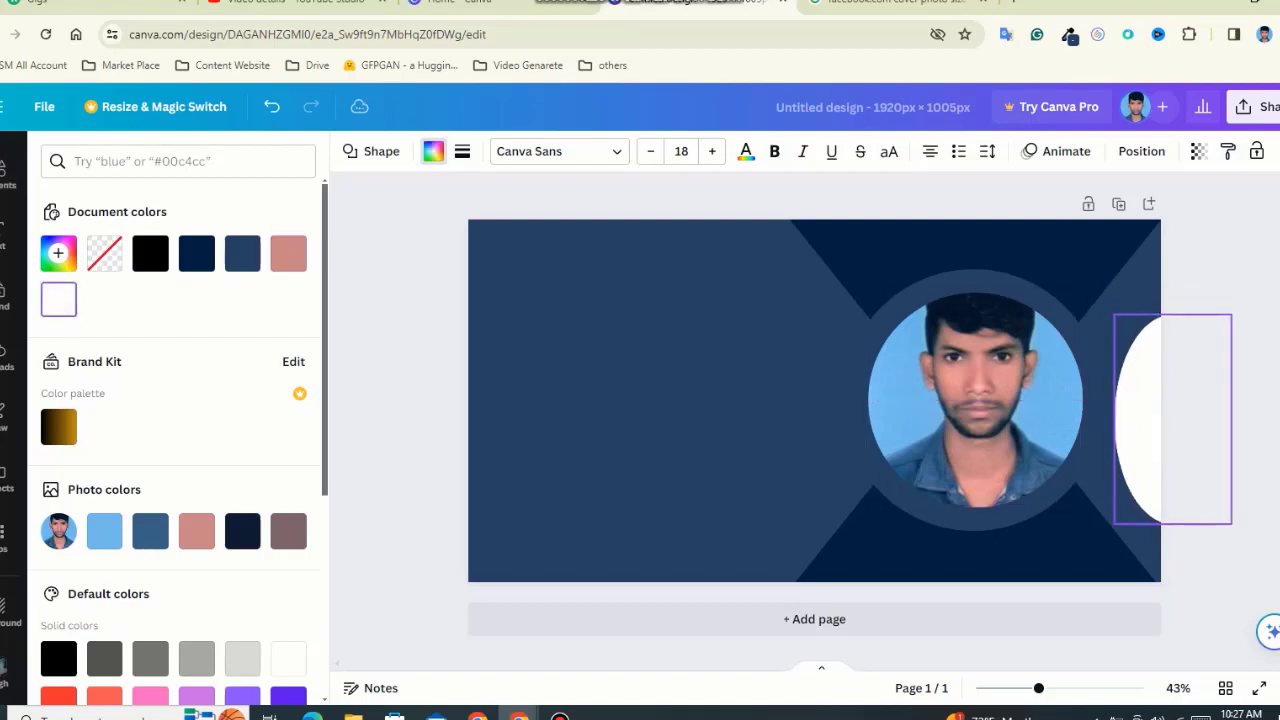
pyautogui.press('Escape')
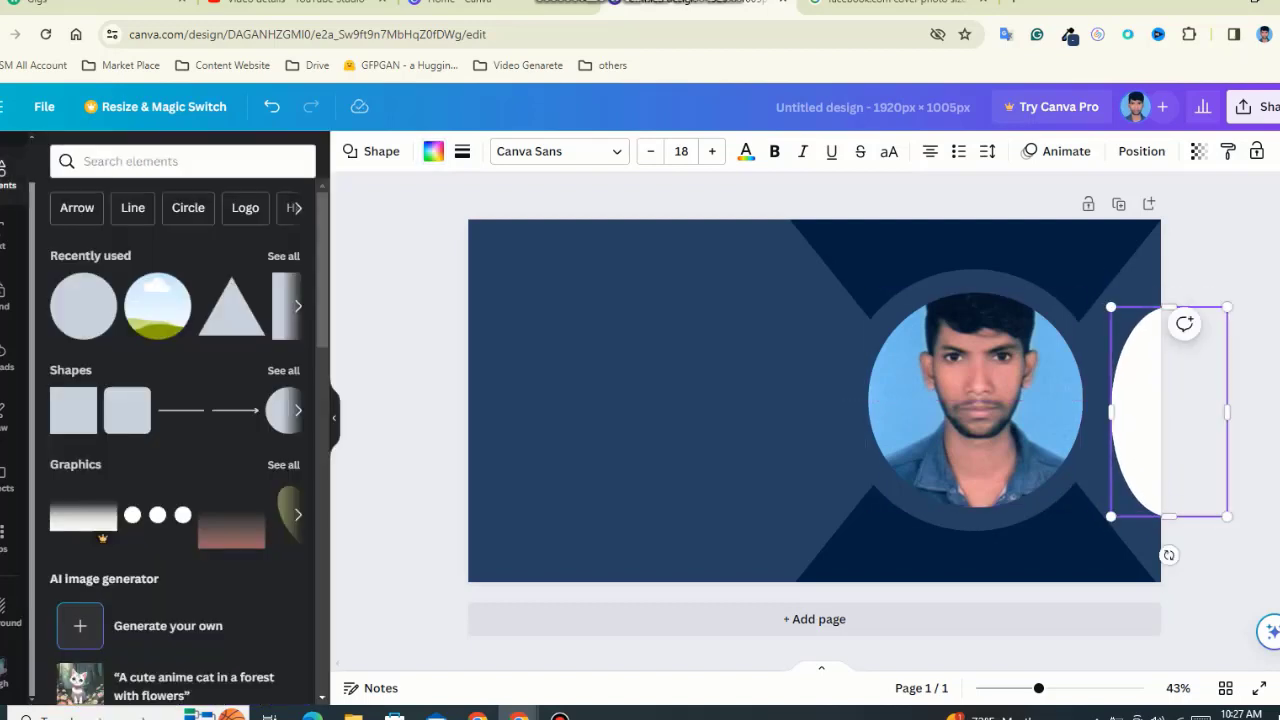
pyautogui.press('Escape')
# Step: Add a narrow tall pink rectangle with a small pink circle beneath it
pyautogui.click(127, 410)
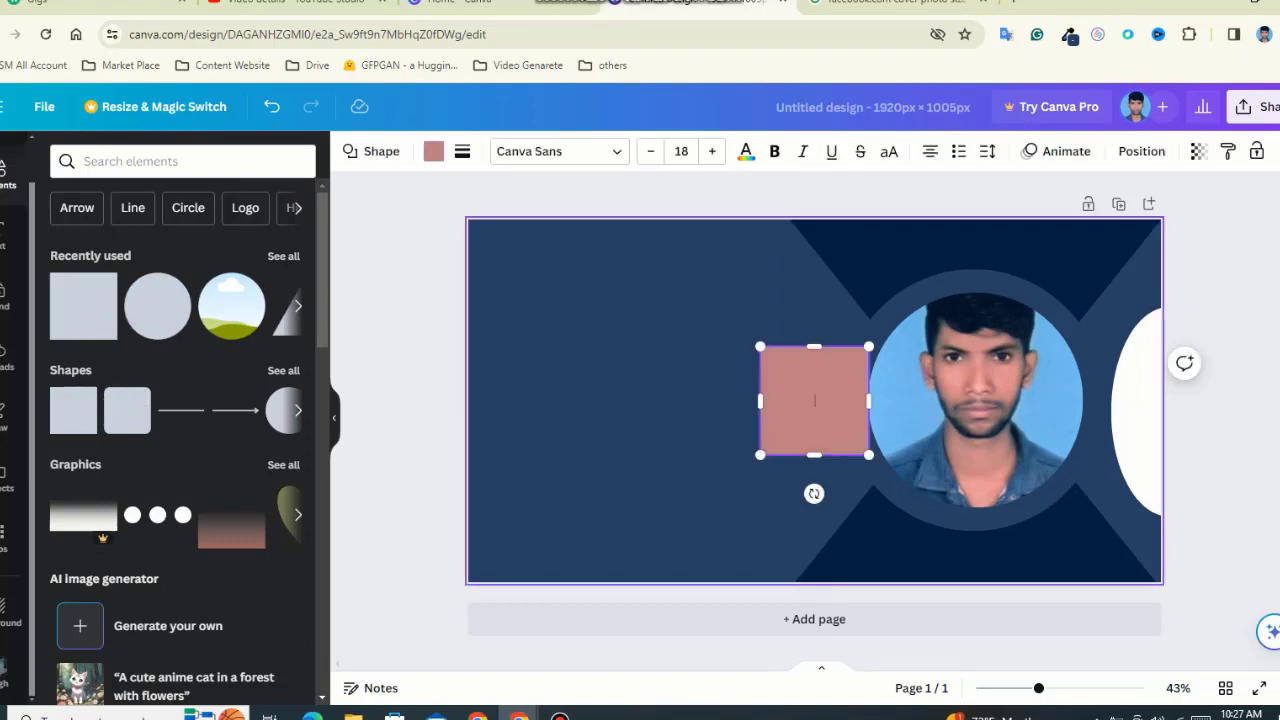
pyautogui.moveTo(868, 347); pyautogui.dragTo(808, 307)
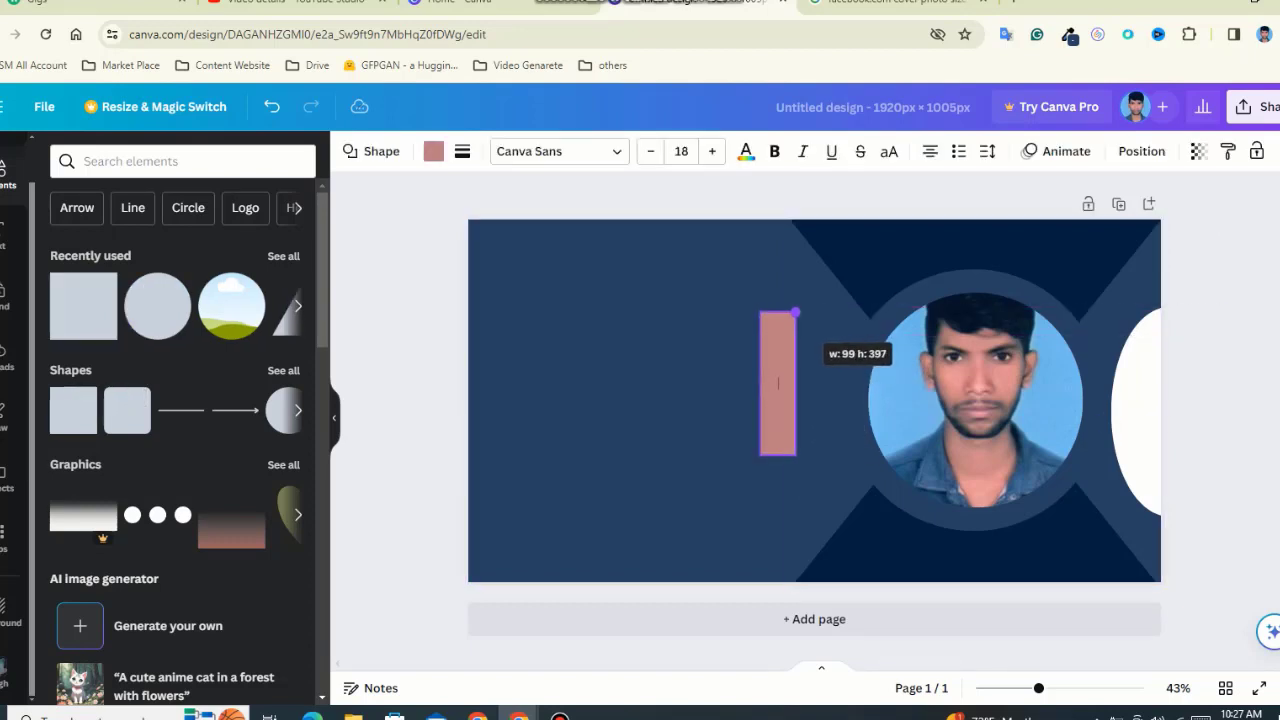
pyautogui.click(157, 305)
pyautogui.keyDown('ctrl'); pyautogui.scroll(5, 898, 373); pyautogui.keyUp('ctrl')
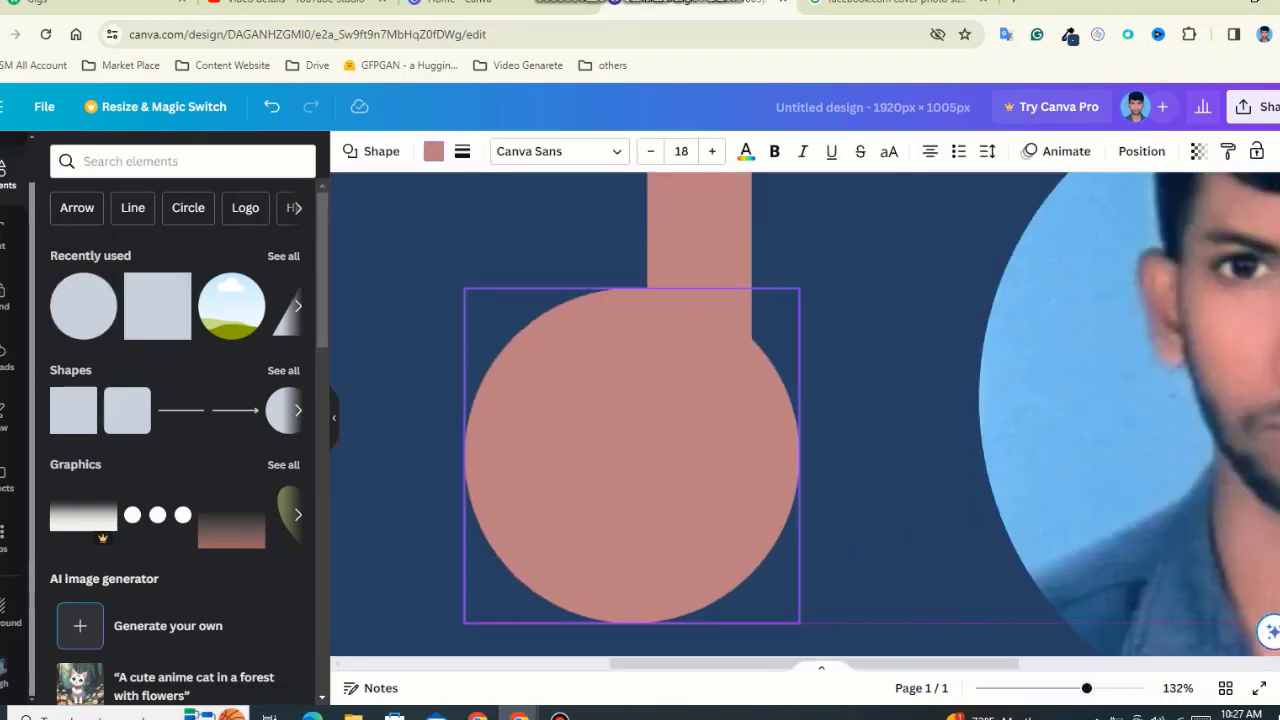
pyautogui.moveTo(794, 288)
pyautogui.mouseDown()
pyautogui.moveTo(529, 551)
pyautogui.moveTo(694, 569)
pyautogui.moveTo(647, 606)
pyautogui.mouseUp()
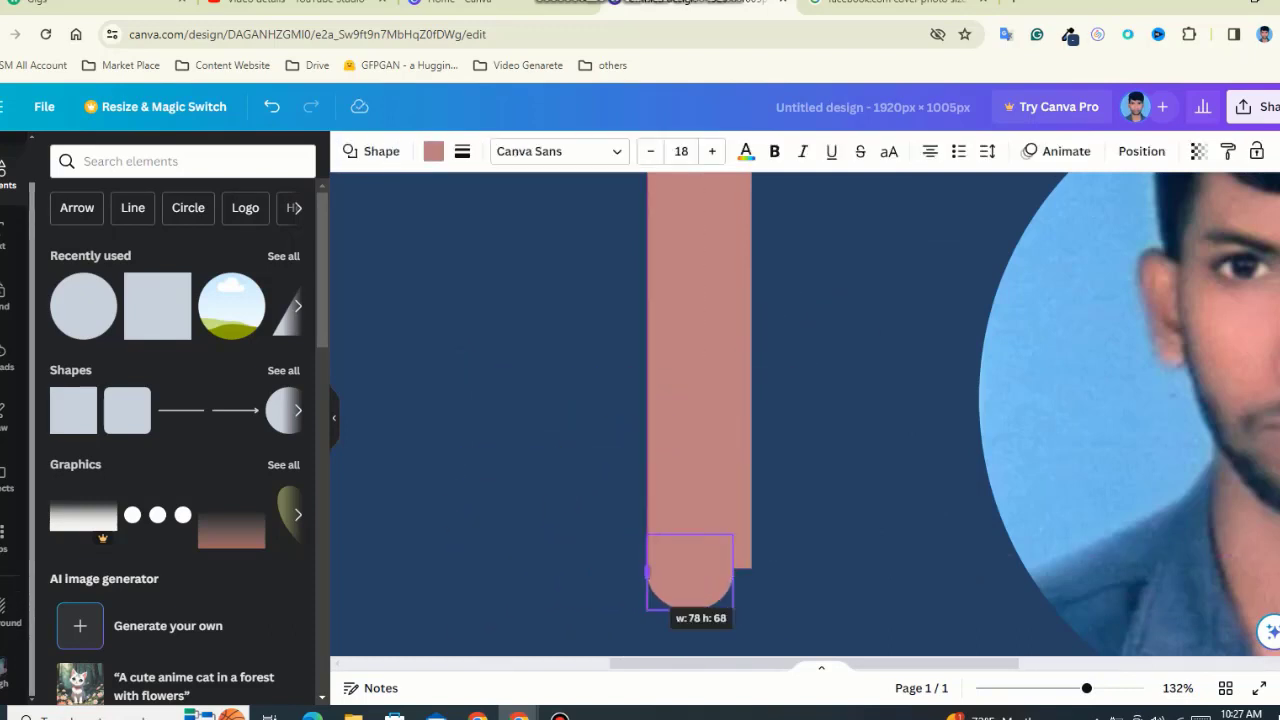
# Step: Fit the circle to the rectangle's width and group them into one pill shape
pyautogui.moveTo(737, 606)
pyautogui.mouseDown()
pyautogui.moveTo(751, 609)
pyautogui.moveTo(725, 485)
pyautogui.mouseUp()
pyautogui.keyDown('shift'); pyautogui.click(700, 300); pyautogui.keyUp('shift')
pyautogui.click(654, 194)
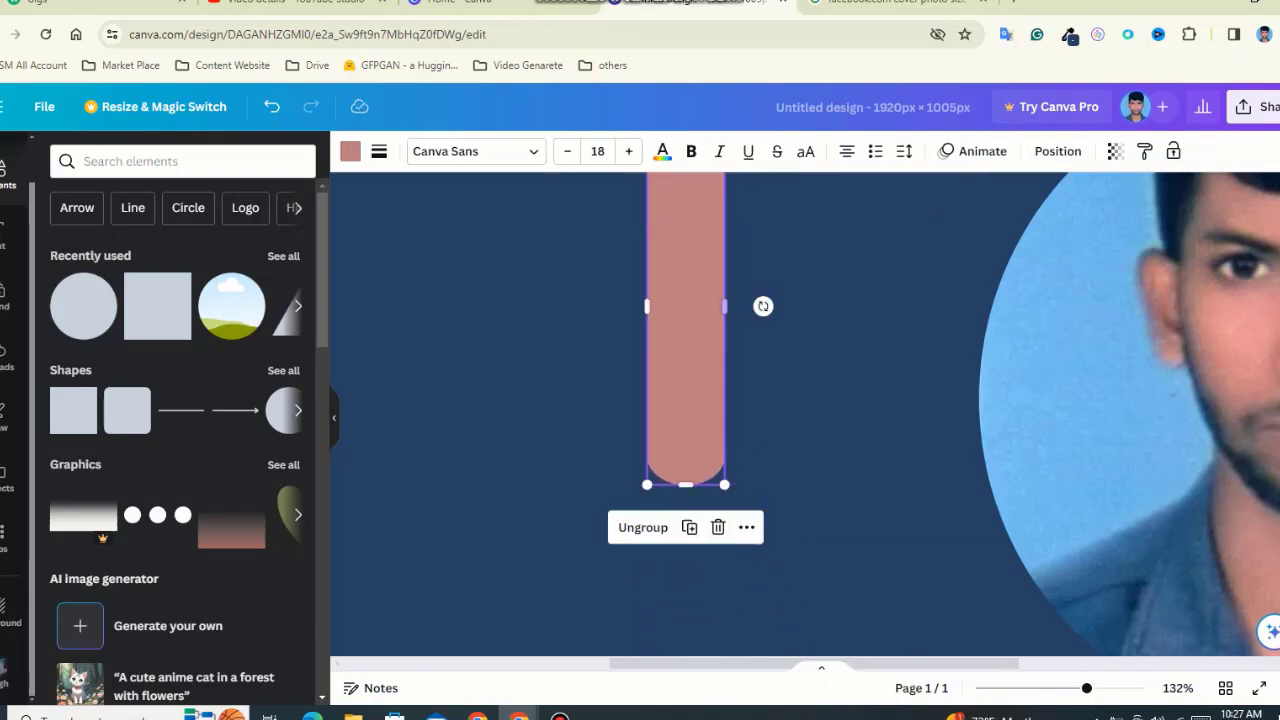
pyautogui.moveTo(725, 306)
pyautogui.mouseDown()
pyautogui.moveTo(745, 306)
pyautogui.moveTo(832, 471)
pyautogui.mouseUp()
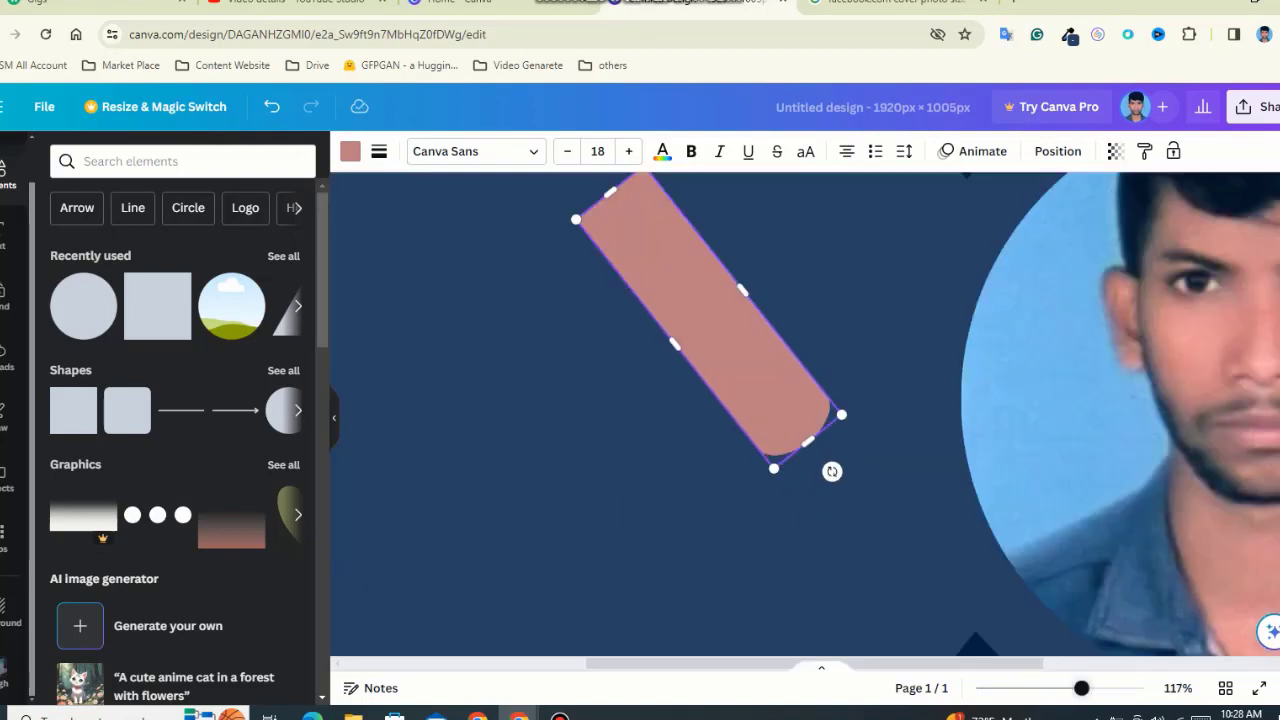
# Step: Make the pill white and angle it so it reaches the top edge
pyautogui.scroll(3, 700, 420)
pyautogui.moveTo(686, 626)
pyautogui.mouseDown()
pyautogui.moveTo(695, 328)
pyautogui.moveTo(789, 331)
pyautogui.mouseUp()
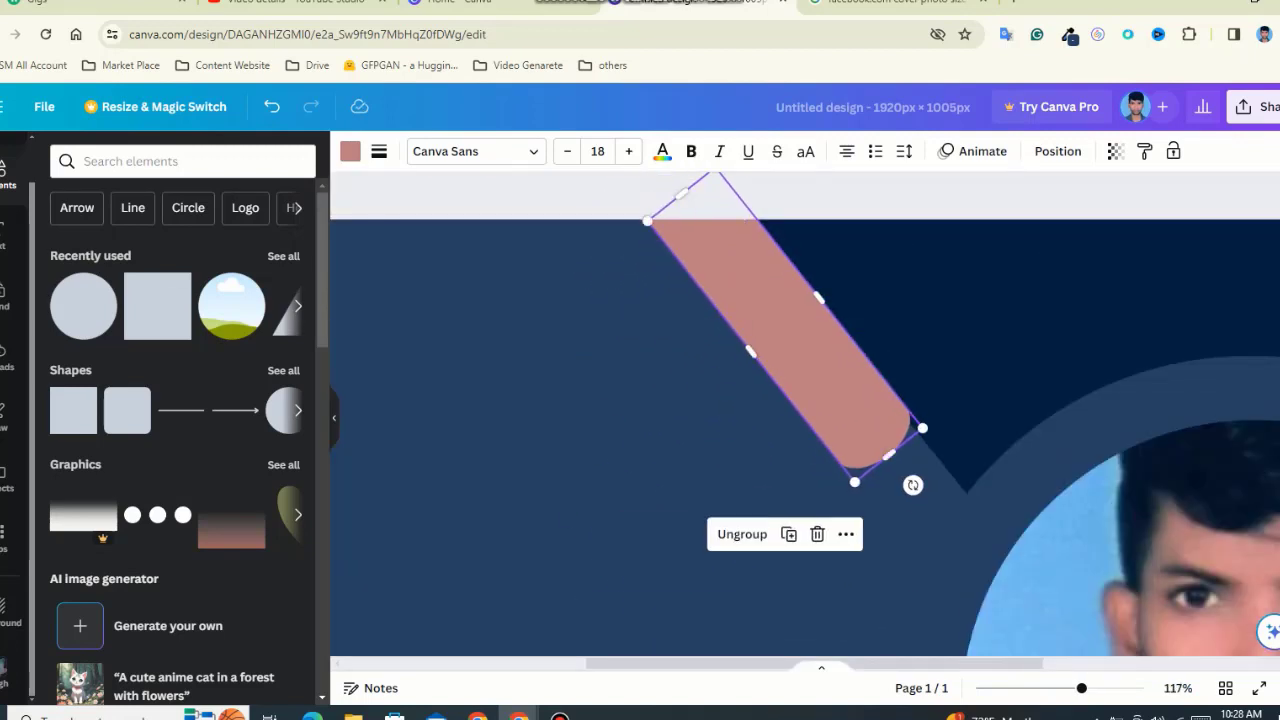
pyautogui.click(350, 151)
pyautogui.click(288, 253)
pyautogui.moveTo(790, 330); pyautogui.dragTo(806, 344)
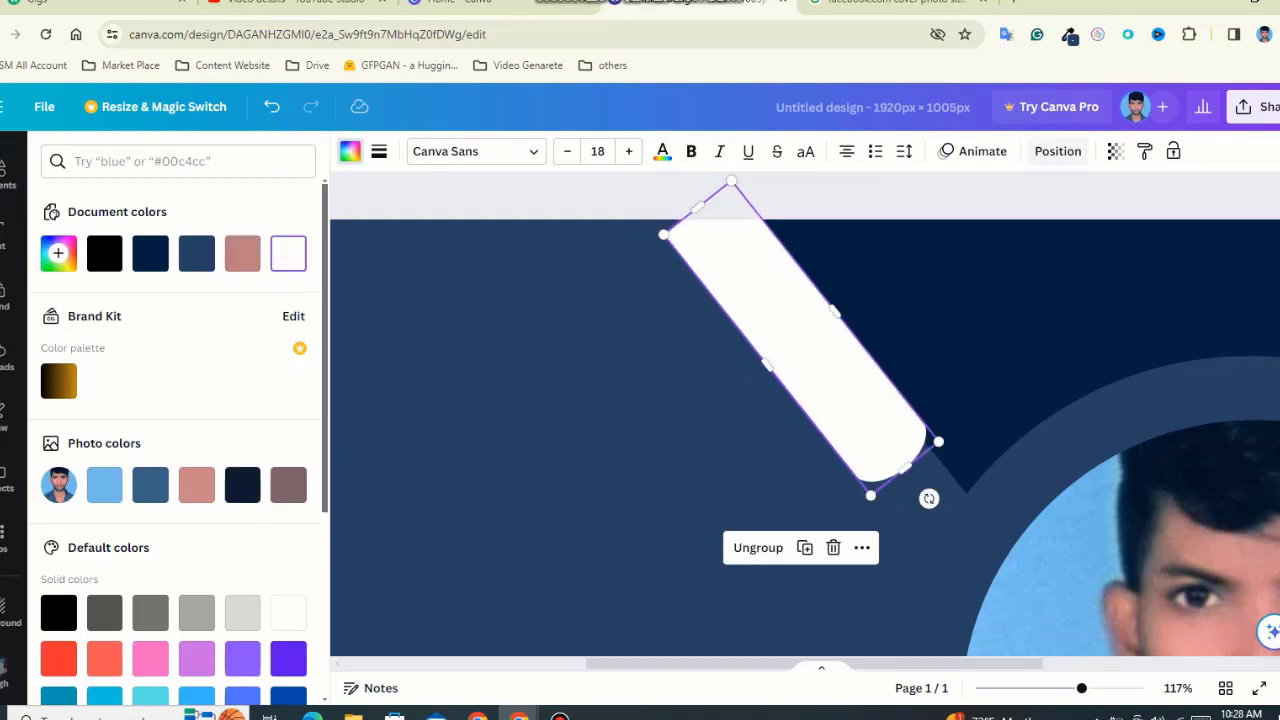
pyautogui.click(1058, 151)
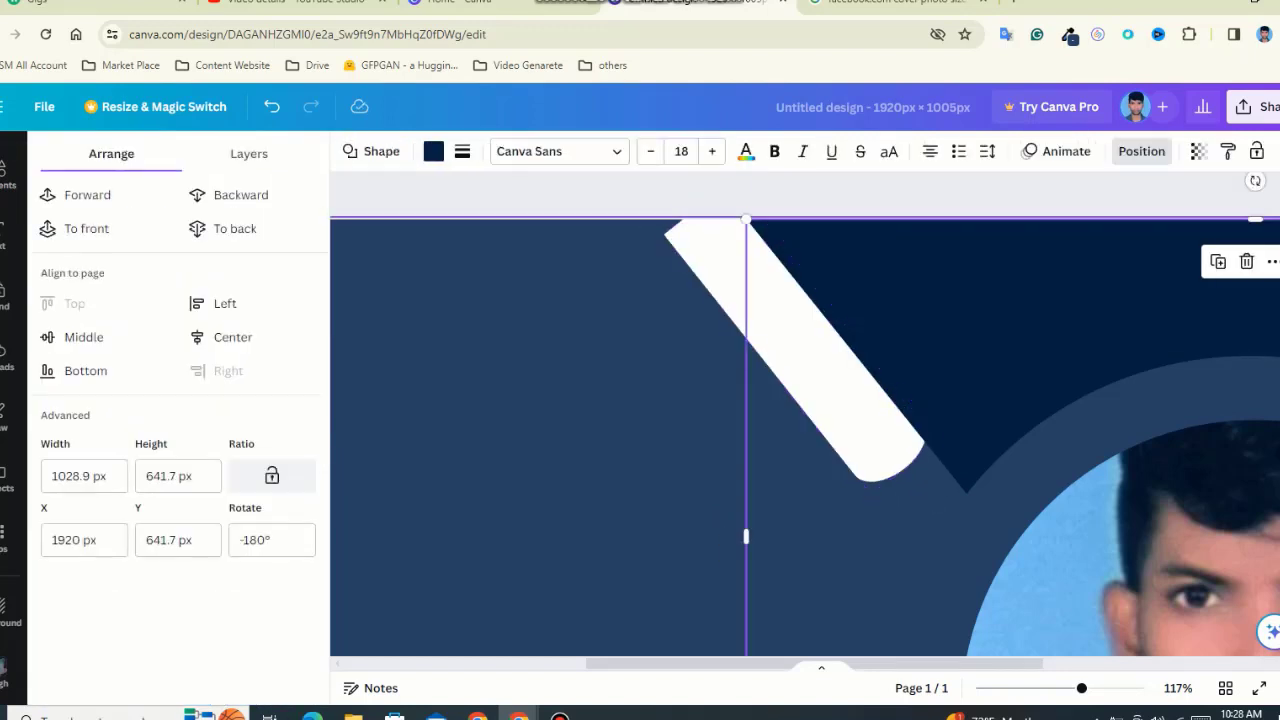
pyautogui.moveTo(697, 207); pyautogui.dragTo(682, 189)
pyautogui.click(600, 450)
# Step: Rotate a second bar to the opposite diagonal at the bottom and send it backward
pyautogui.moveTo(800, 340); pyautogui.dragTo(770, 560)
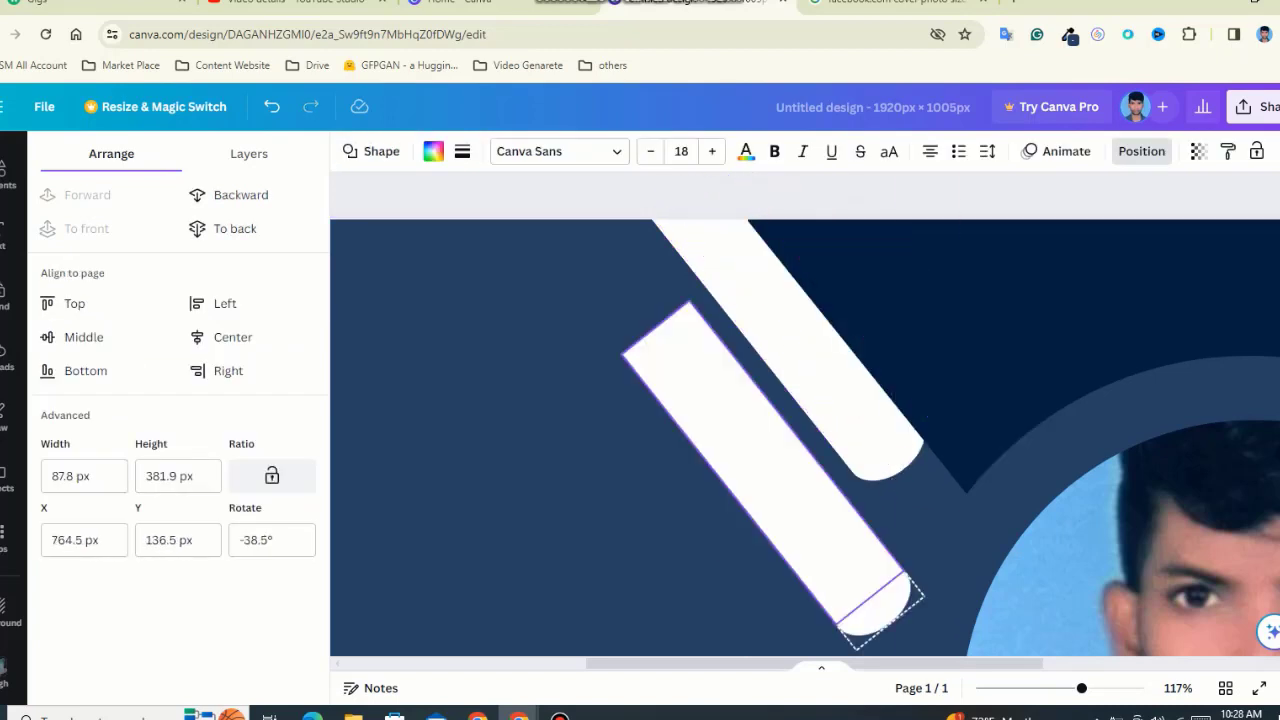
pyautogui.scroll(-5, 770, 560)
pyautogui.moveTo(800, 230); pyautogui.dragTo(860, 560)
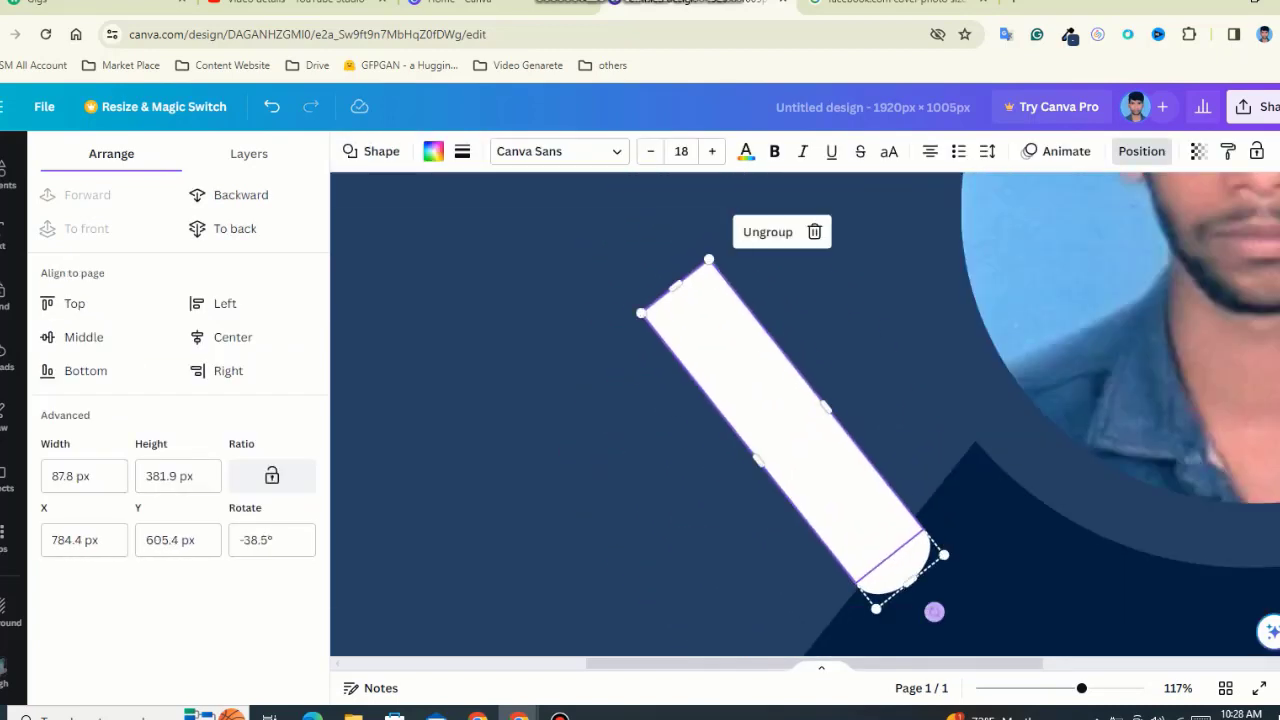
pyautogui.moveTo(934, 612); pyautogui.dragTo(878, 414)
pyautogui.moveTo(780, 430); pyautogui.dragTo(755, 512)
pyautogui.hotkey('ctrl', 'alt', '[')
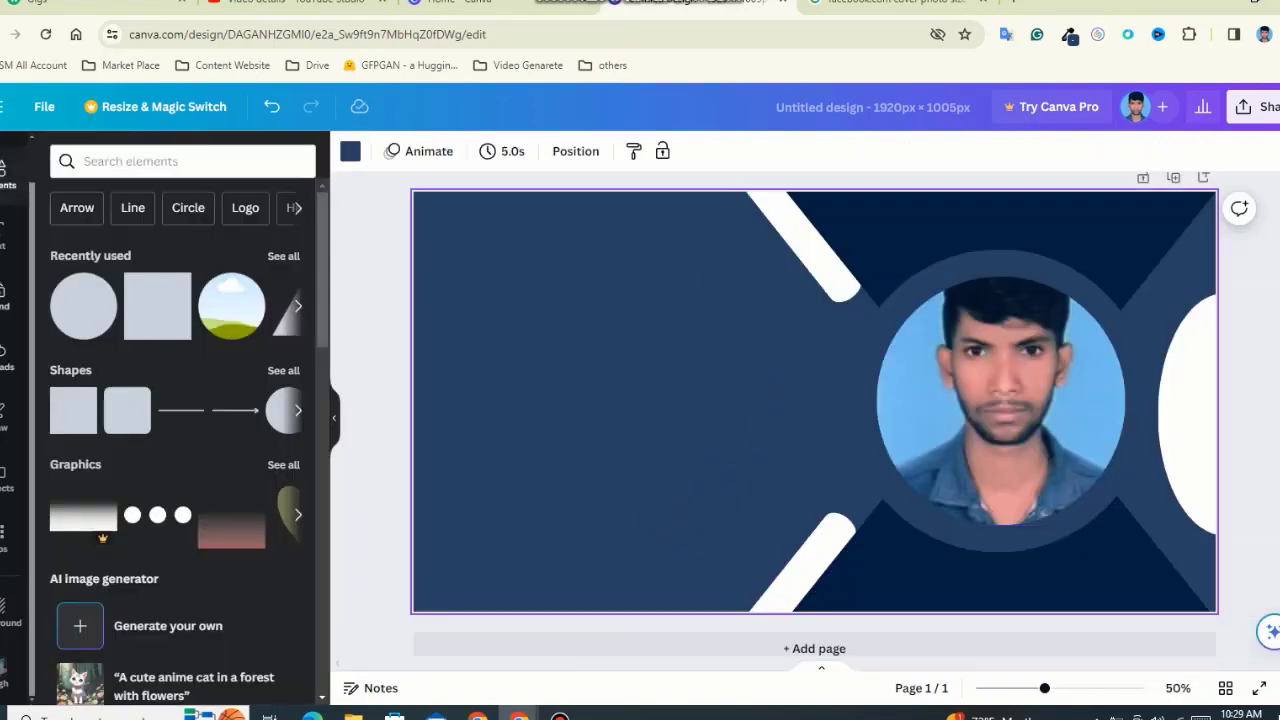
# Step: Add a heading 'Digital' at the upper left and a duplicate line reading 'Marketer'
pyautogui.click(8, 235)
pyautogui.click(160, 360)
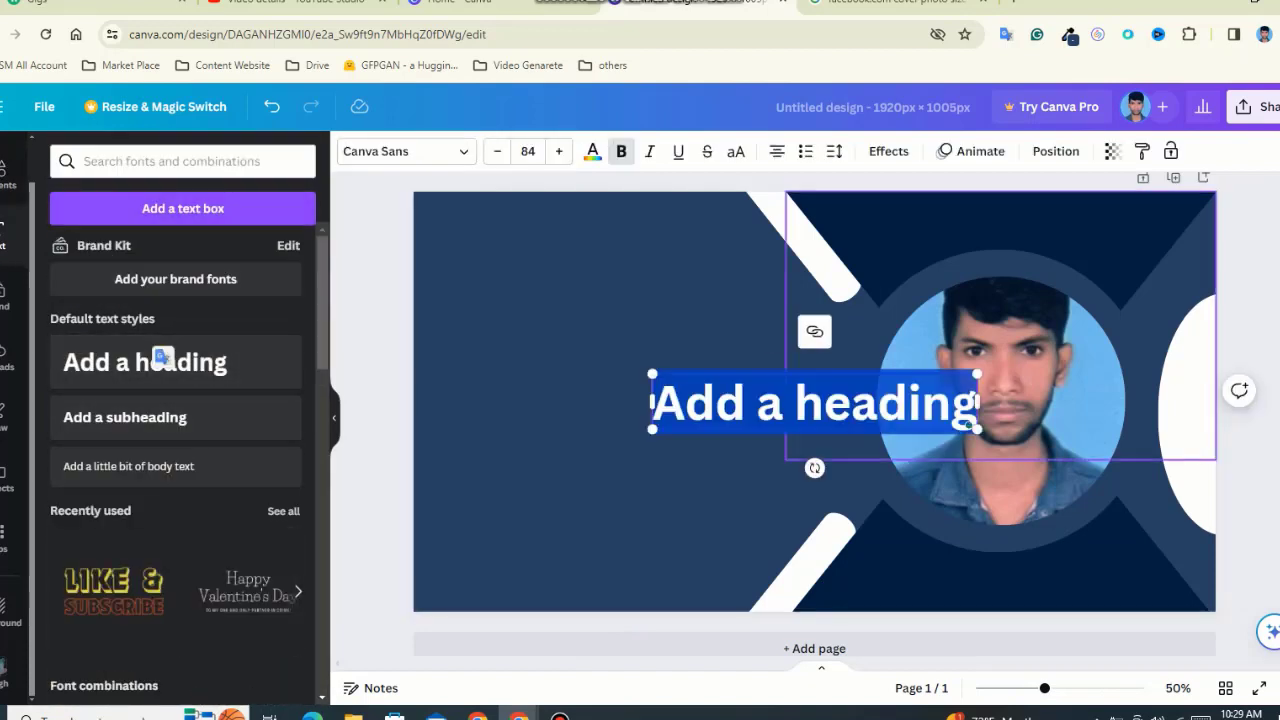
pyautogui.press('BackSpace')
pyautogui.write('al')
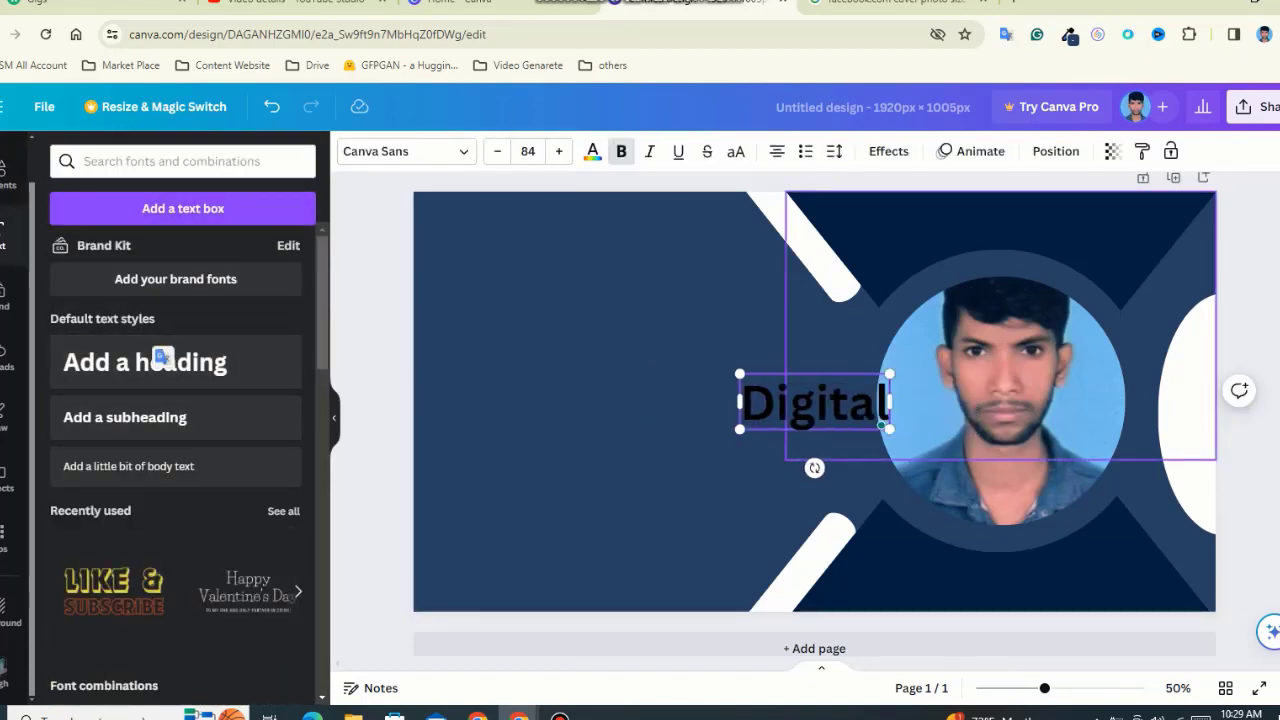
pyautogui.moveTo(814, 403)
pyautogui.mouseDown()
pyautogui.moveTo(557, 298)
pyautogui.moveTo(531, 275)
pyautogui.mouseUp()
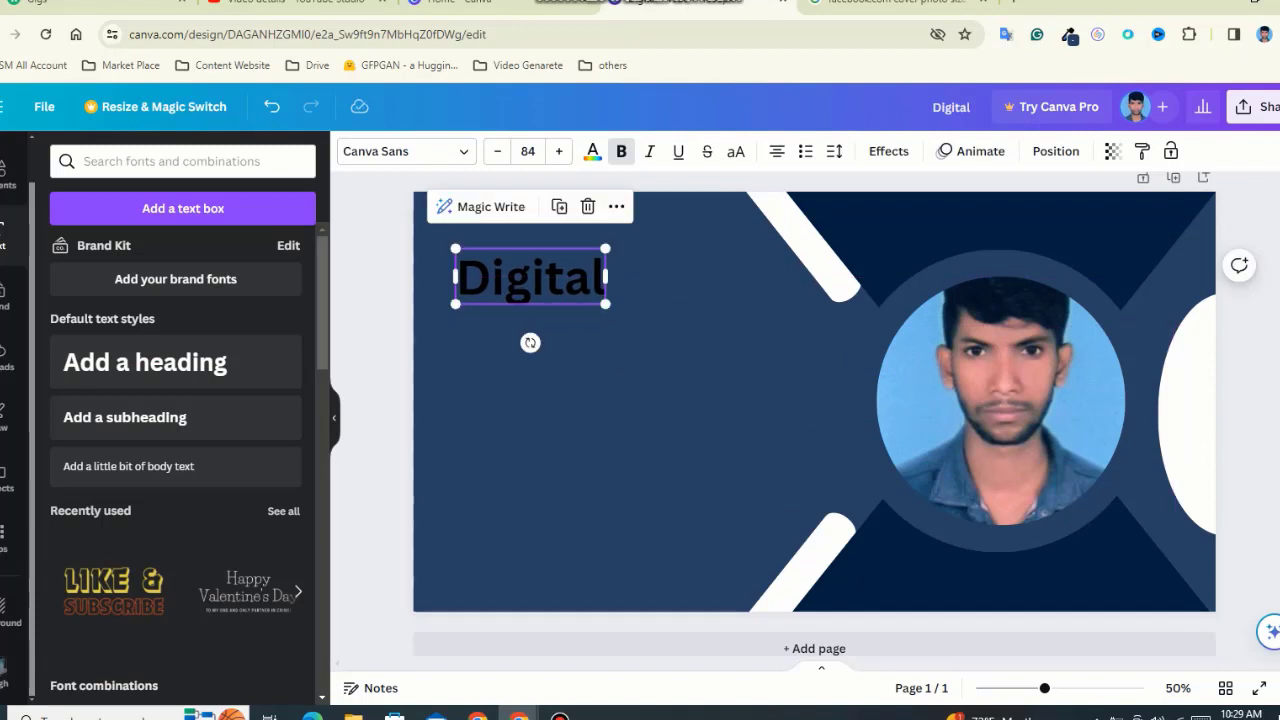
pyautogui.hotkey('ctrl', 'd')
pyautogui.doubleClick(591, 400)
pyautogui.write('Marketer')
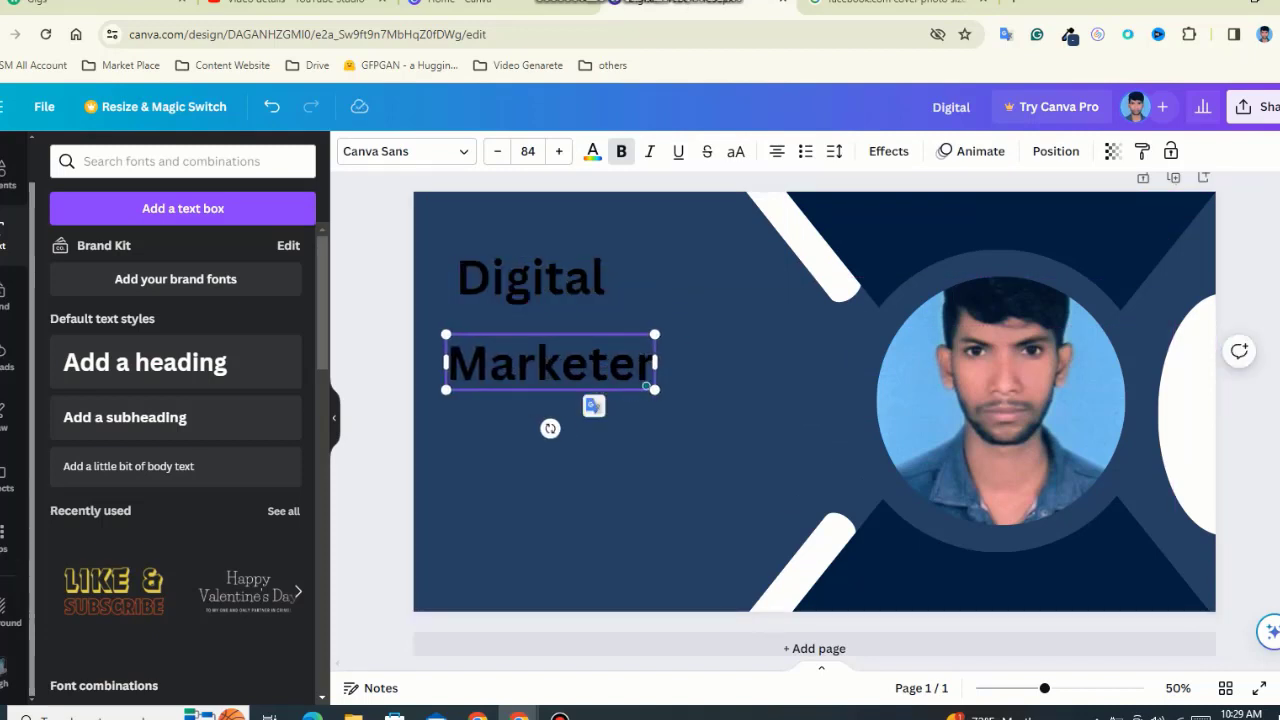
pyautogui.click(591, 403)
# Step: Resize the 'Digital' and 'Marketer' lines so they match in size
pyautogui.click(550, 362)
pyautogui.moveTo(664, 370); pyautogui.dragTo(746, 391)
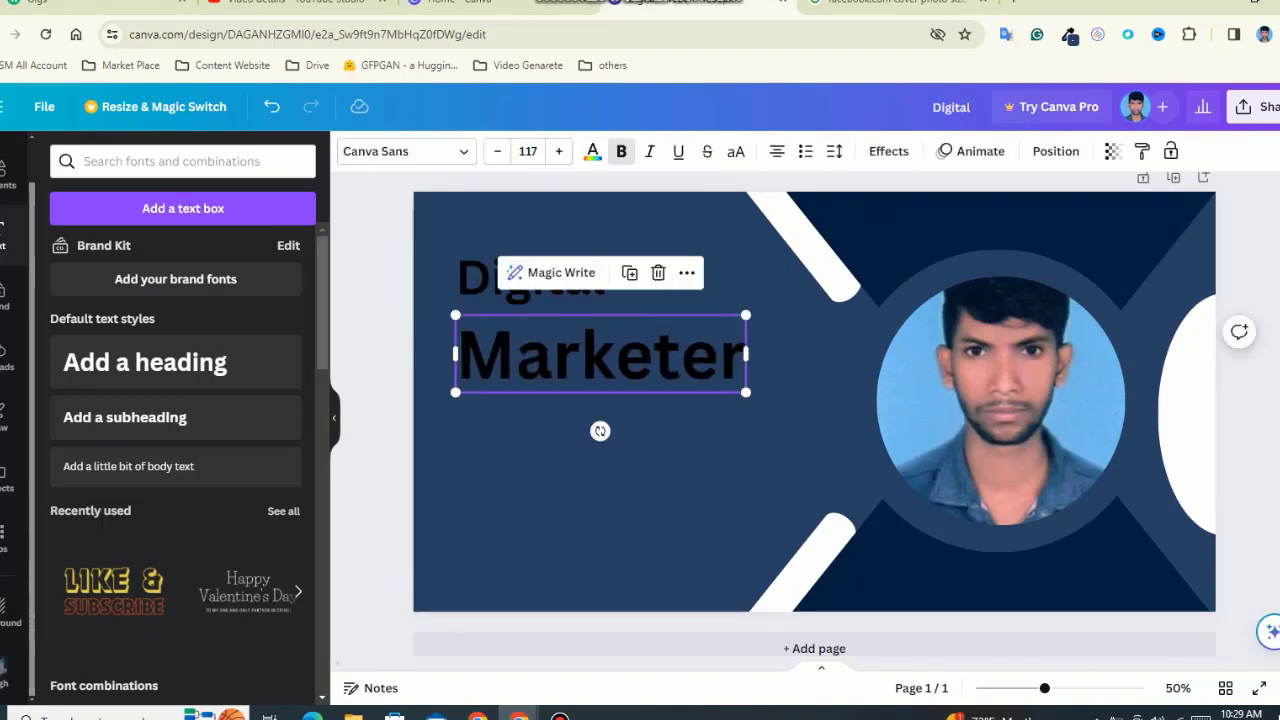
pyautogui.click(530, 278)
pyautogui.moveTo(605, 303); pyautogui.dragTo(685, 314)
pyautogui.click(600, 360)
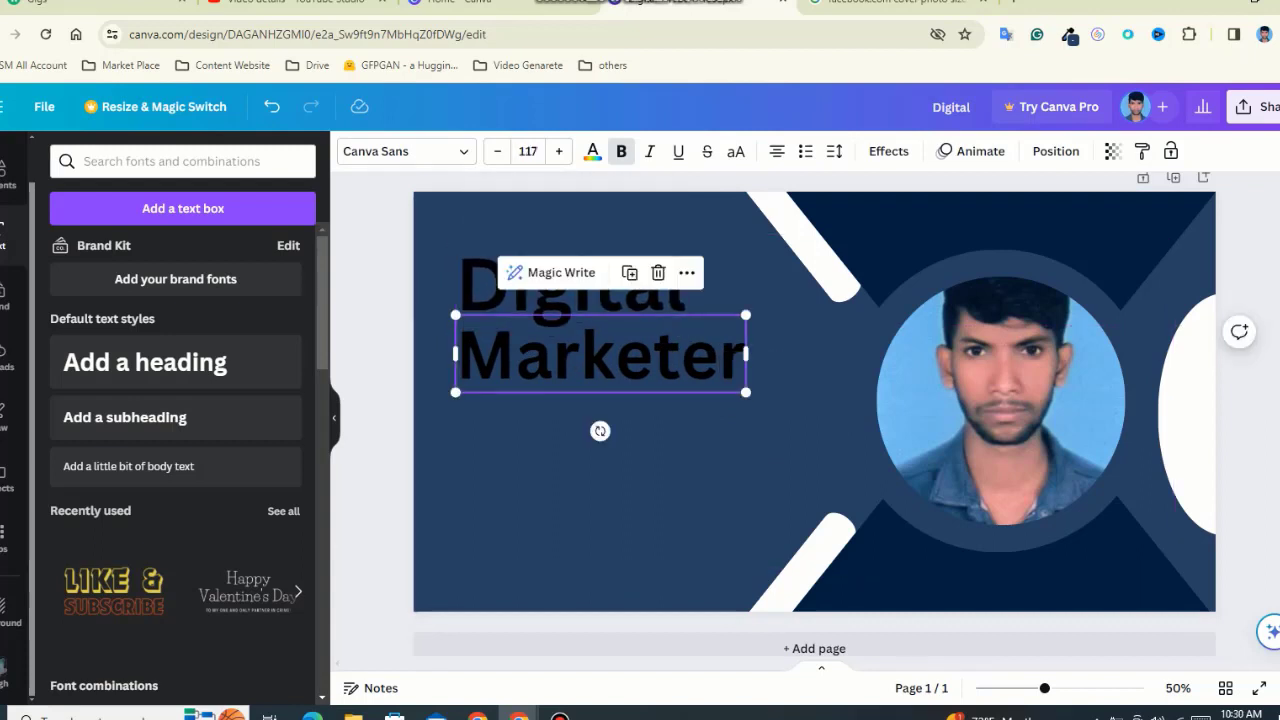
pyautogui.moveTo(746, 391); pyautogui.dragTo(722, 385)
pyautogui.click(570, 285)
pyautogui.moveTo(685, 314); pyautogui.dragTo(672, 314)
pyautogui.click(590, 355)
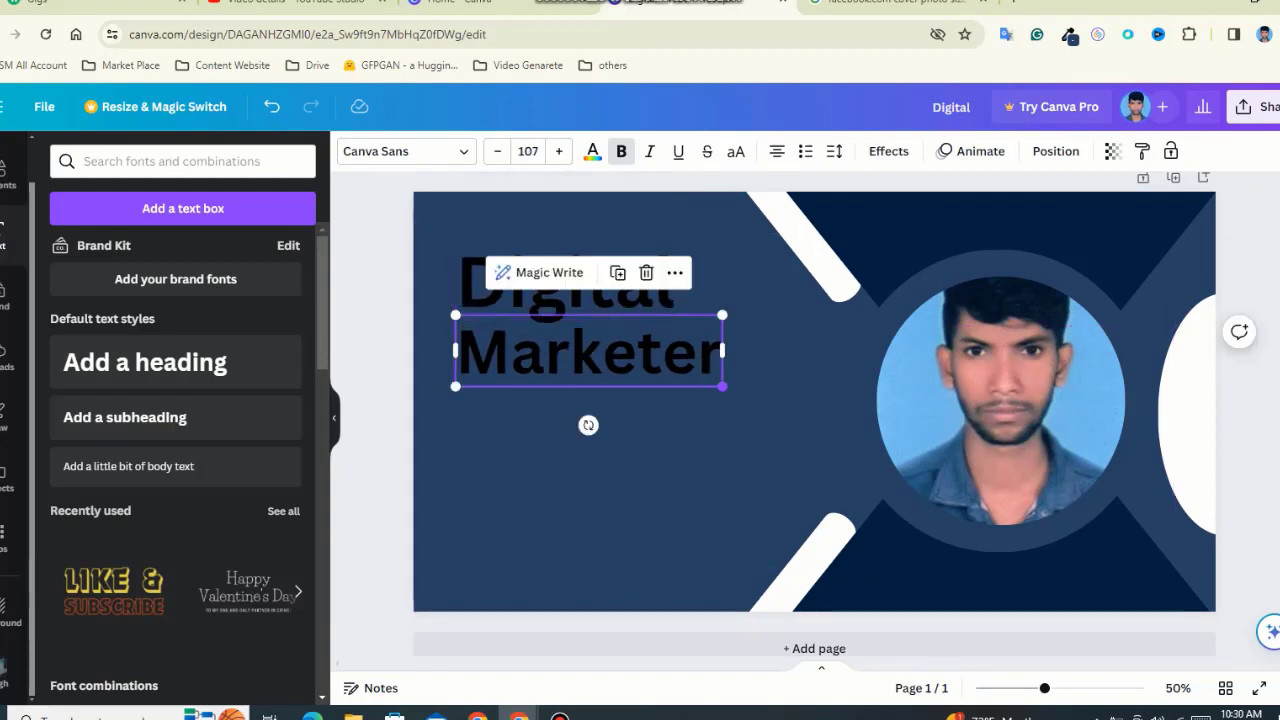
pyautogui.moveTo(722, 385); pyautogui.dragTo(761, 396)
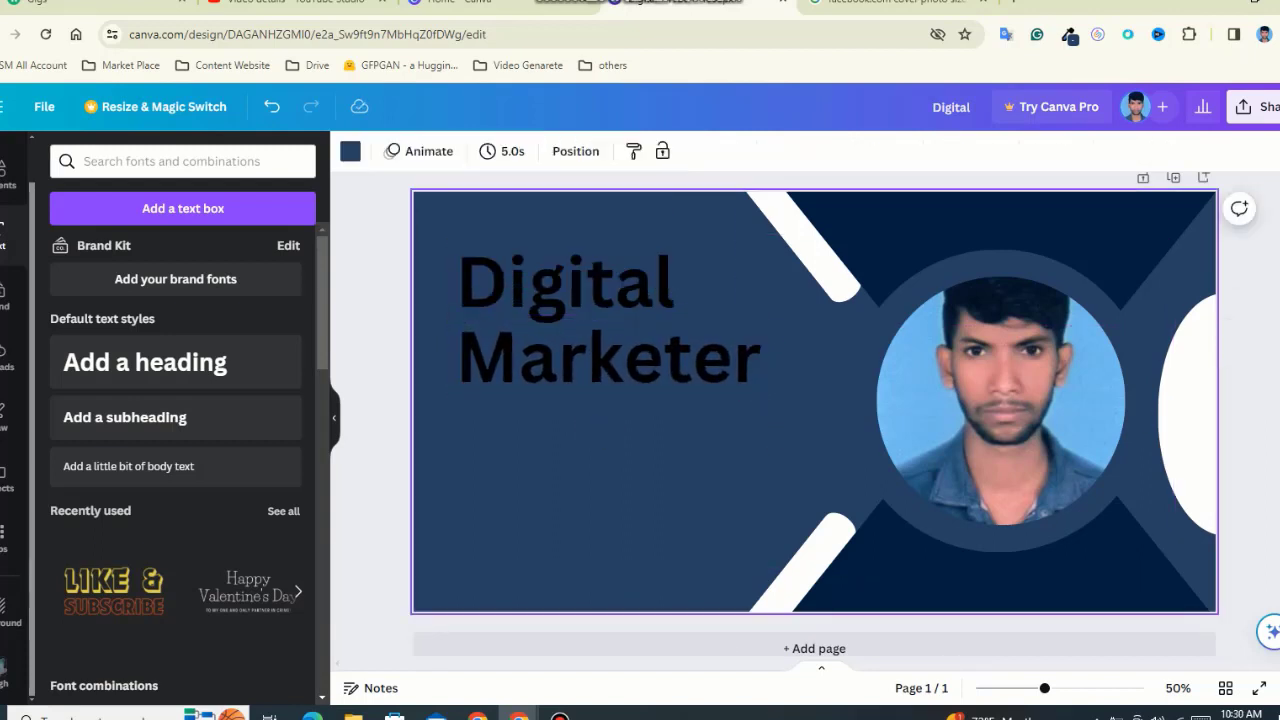
# Step: Make both heading lines white, group them, and nudge the heading up-left
pyautogui.click(592, 151)
pyautogui.click(286, 583)
pyautogui.click(600, 500)
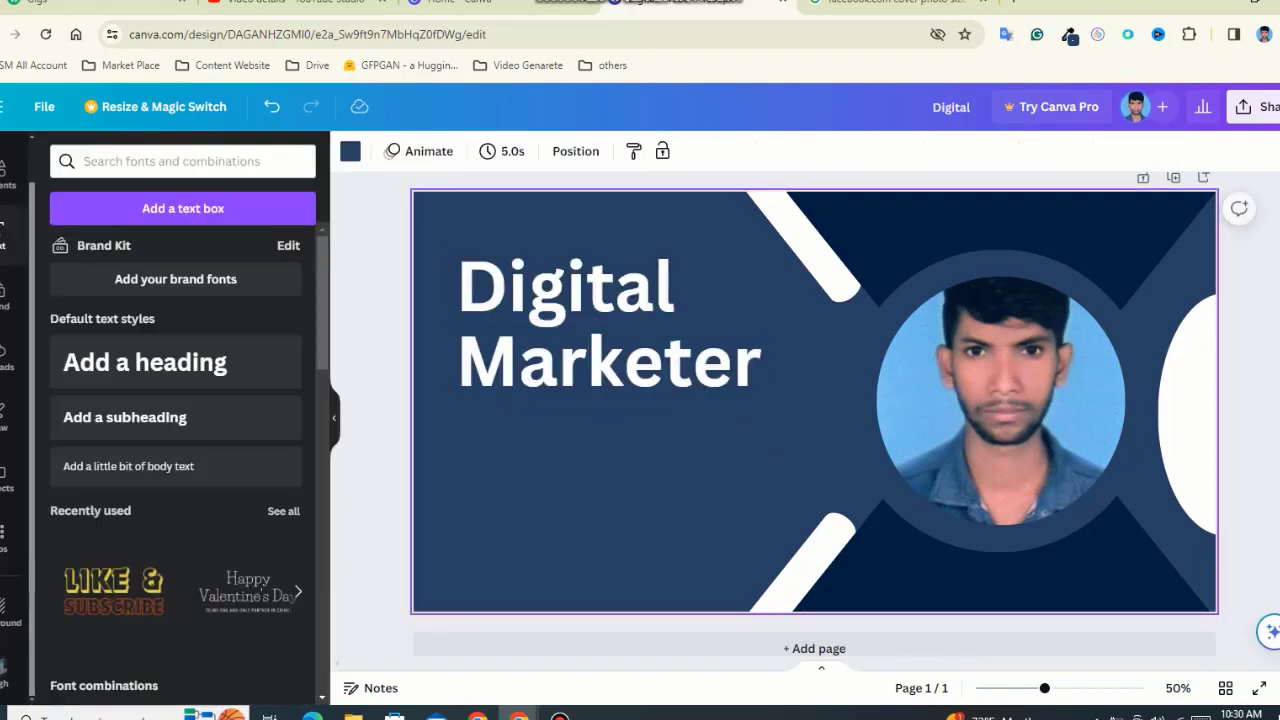
pyautogui.click(600, 360)
pyautogui.keyDown('shift'); pyautogui.click(560, 285); pyautogui.keyUp('shift')
pyautogui.click(620, 200)
pyautogui.moveTo(600, 330)
pyautogui.mouseDown()
pyautogui.moveTo(592, 316)
pyautogui.moveTo(625, 307)
pyautogui.mouseUp()
pyautogui.press('Escape')
pyautogui.press('Escape')
# Step: Add a rounded square, move it lower left, squash it into a rectangle, then delete it
pyautogui.click(5, 175)
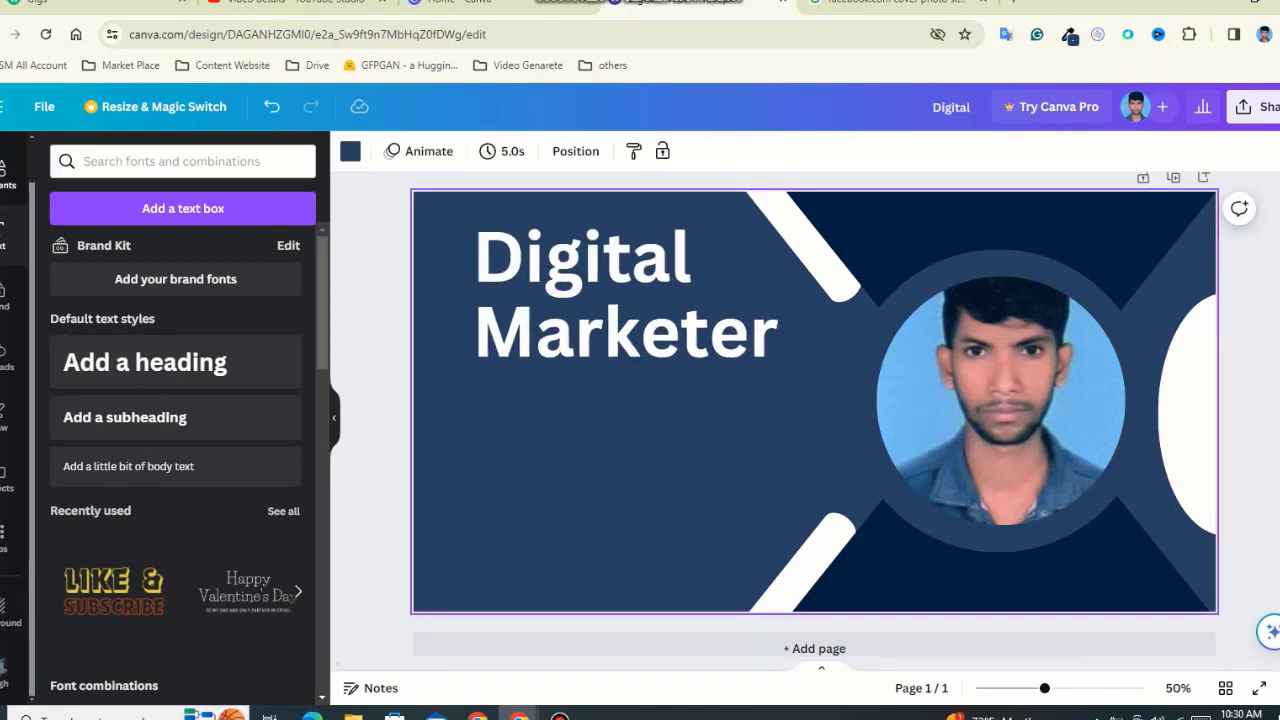
pyautogui.click(127, 410)
pyautogui.moveTo(814, 402); pyautogui.dragTo(593, 472)
pyautogui.moveTo(593, 410); pyautogui.dragTo(593, 449)
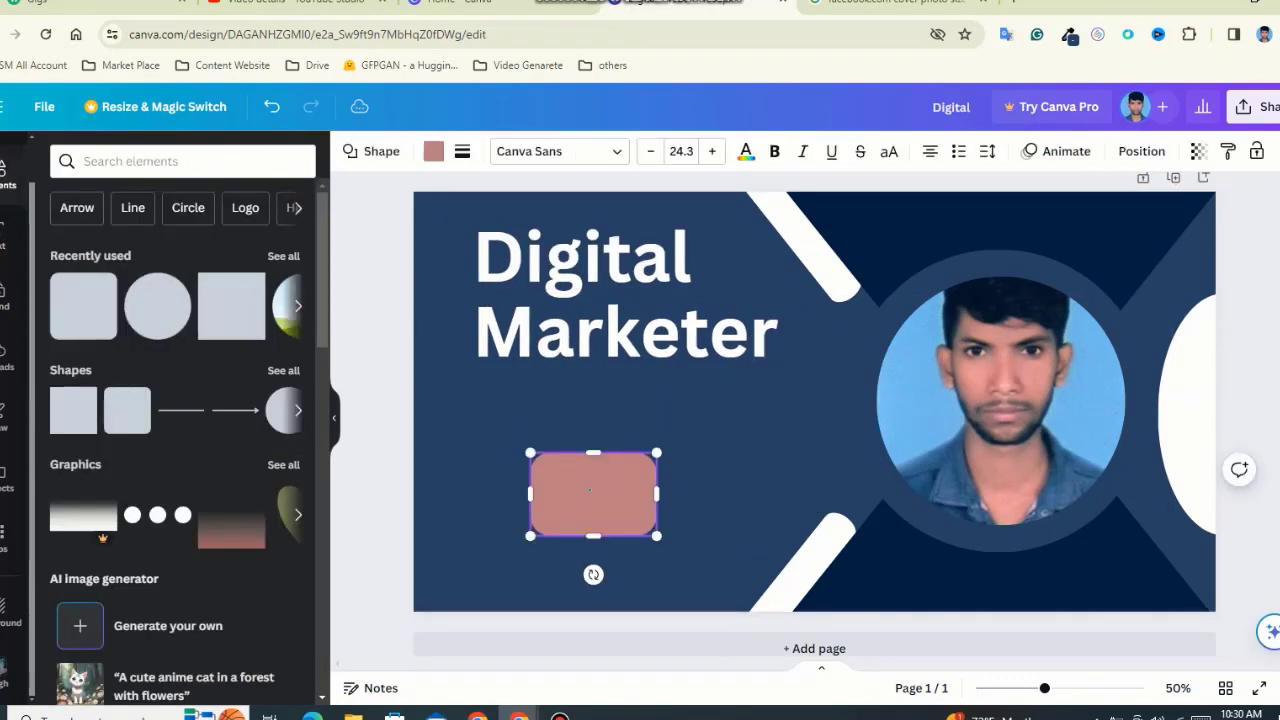
pyautogui.press('Delete')
# Step: Restore the pink rectangle with undo/redo, then stretch it wider and taller under the heading
pyautogui.click(800, 580)
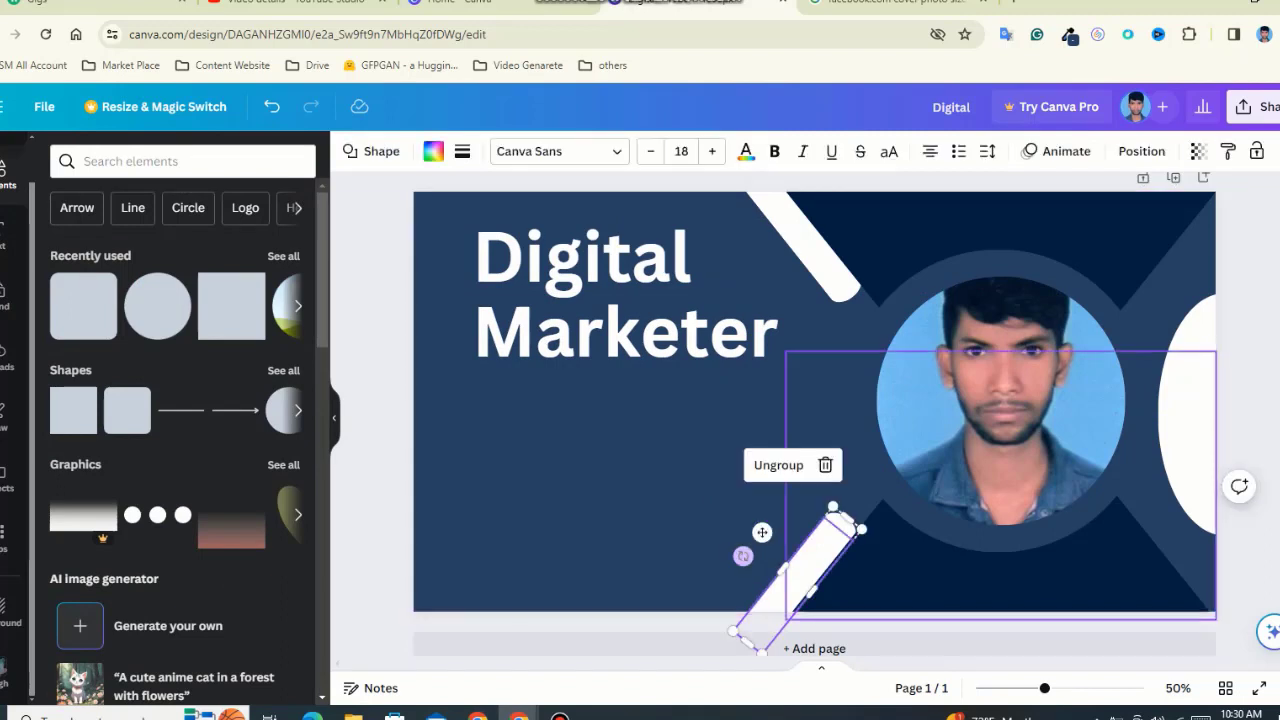
pyautogui.press('Escape')
pyautogui.click(810, 240)
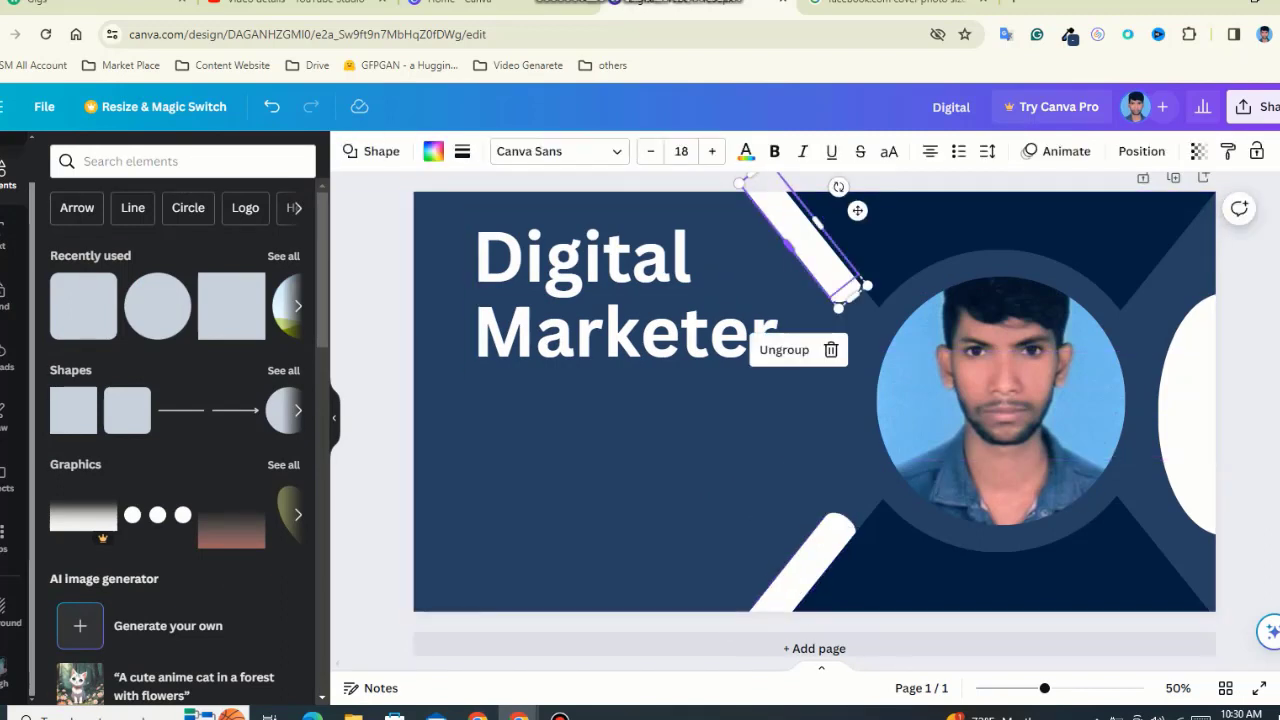
pyautogui.press('Escape')
pyautogui.hotkey('ctrl', 'z')
pyautogui.hotkey('ctrl', 'z')
pyautogui.hotkey('ctrl', 'z')
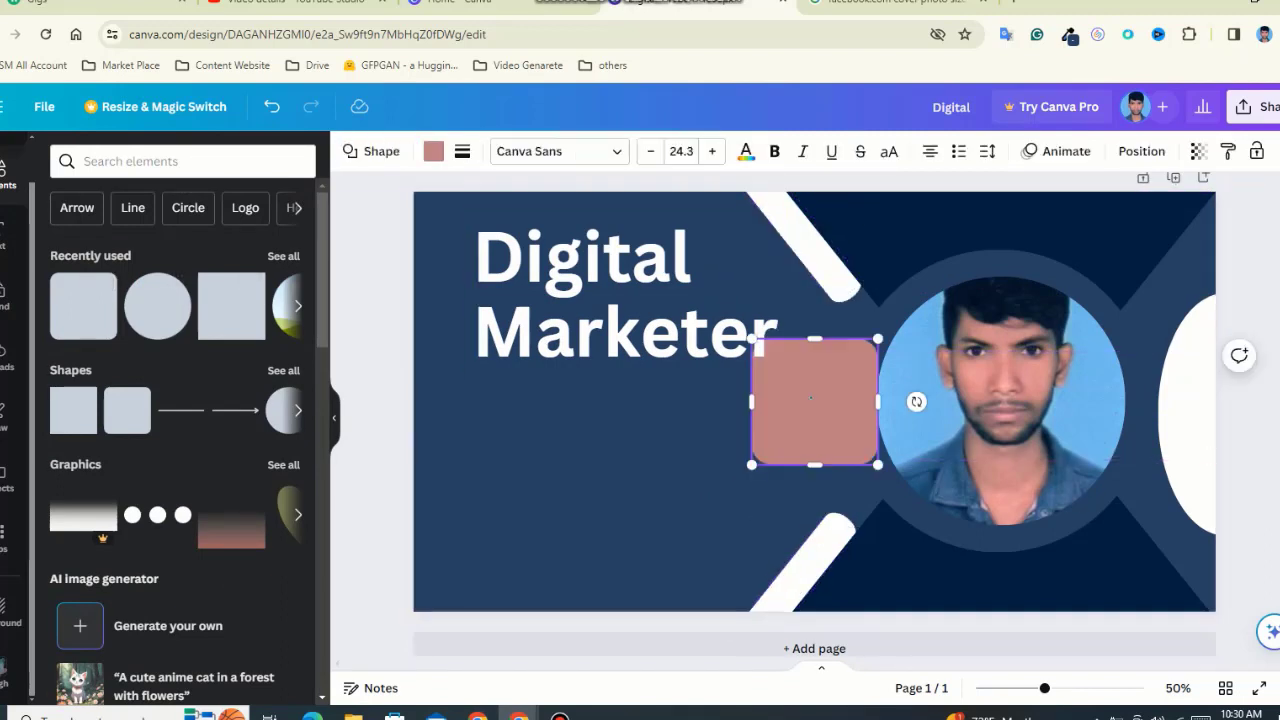
pyautogui.hotkey('ctrl', 'shift', 'z')
pyautogui.hotkey('ctrl', 'shift', 'z')
pyautogui.moveTo(562, 503)
pyautogui.mouseDown()
pyautogui.moveTo(455, 402)
pyautogui.moveTo(778, 414)
pyautogui.mouseUp()
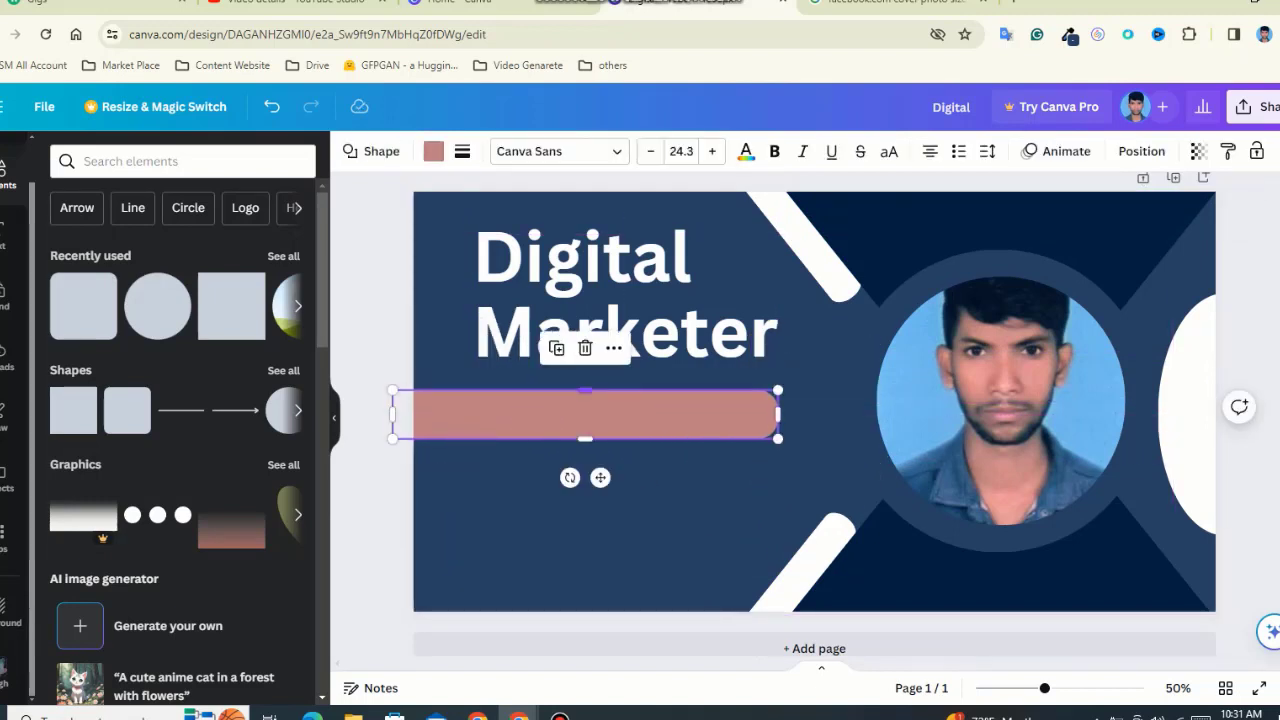
pyautogui.moveTo(585, 391); pyautogui.dragTo(585, 384)
pyautogui.moveTo(785, 410); pyautogui.dragTo(815, 410)
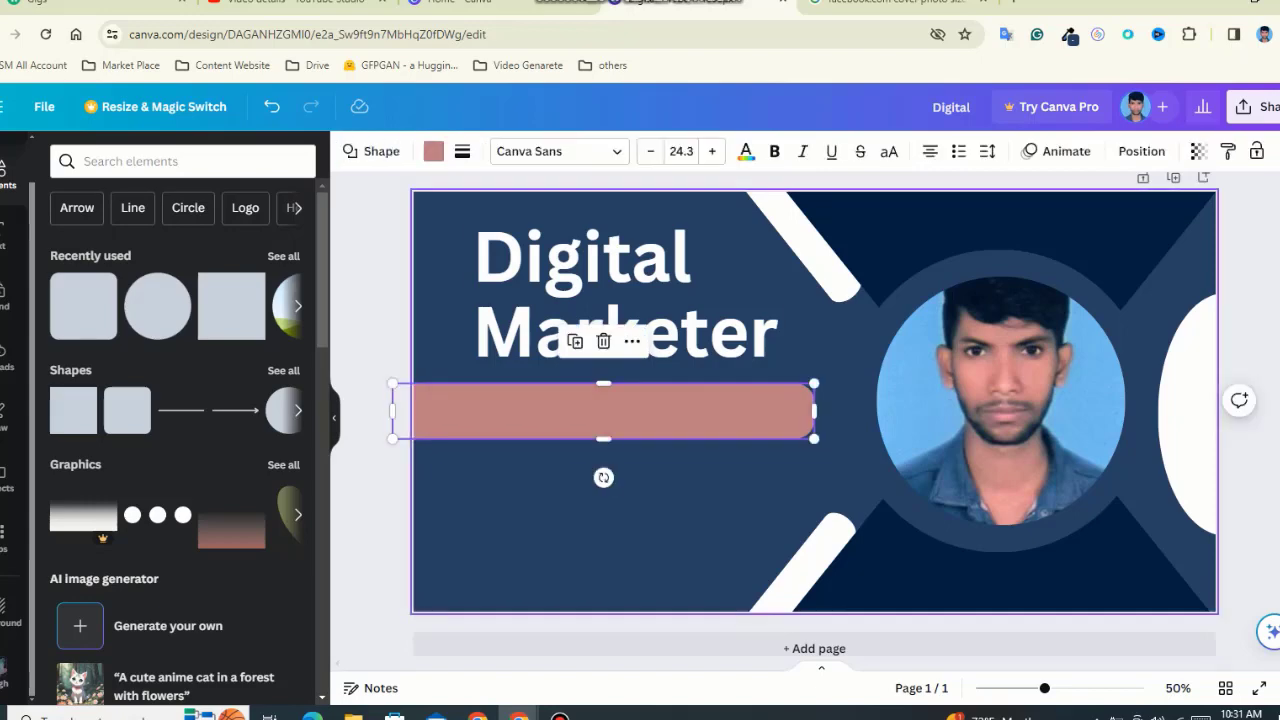
# Step: Recolour the bar to the lighter blue #3466A8
pyautogui.click(433, 151)
pyautogui.click(242, 253)
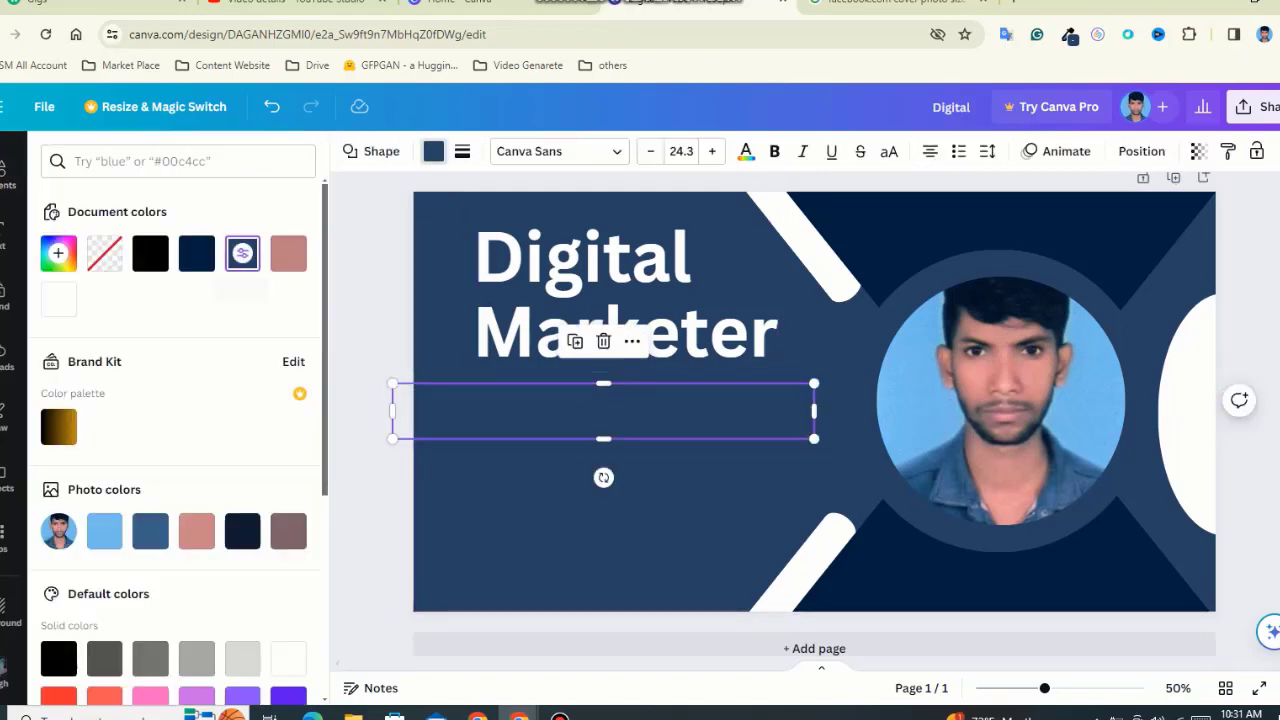
pyautogui.click(242, 253)
pyautogui.click(216, 364)
pyautogui.click(600, 540)
# Step: Align the bar to the page's left edge and shift it slightly past it
pyautogui.click(603, 410)
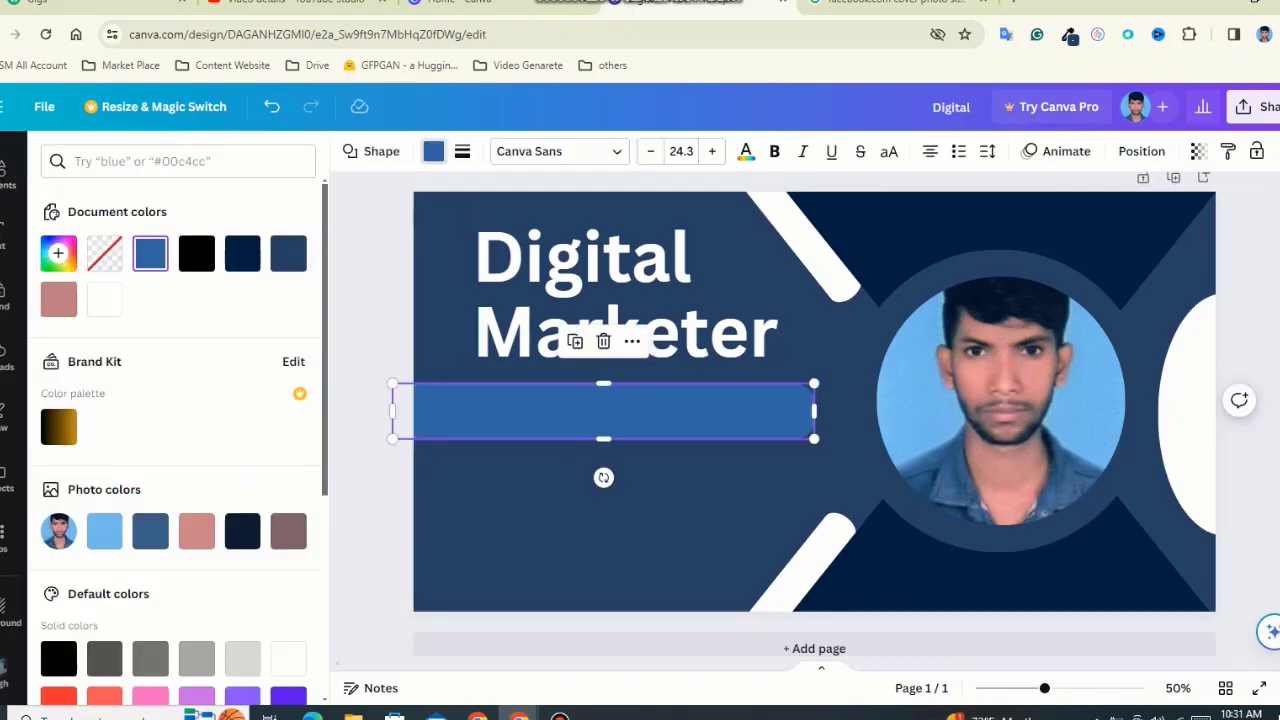
pyautogui.click(1141, 151)
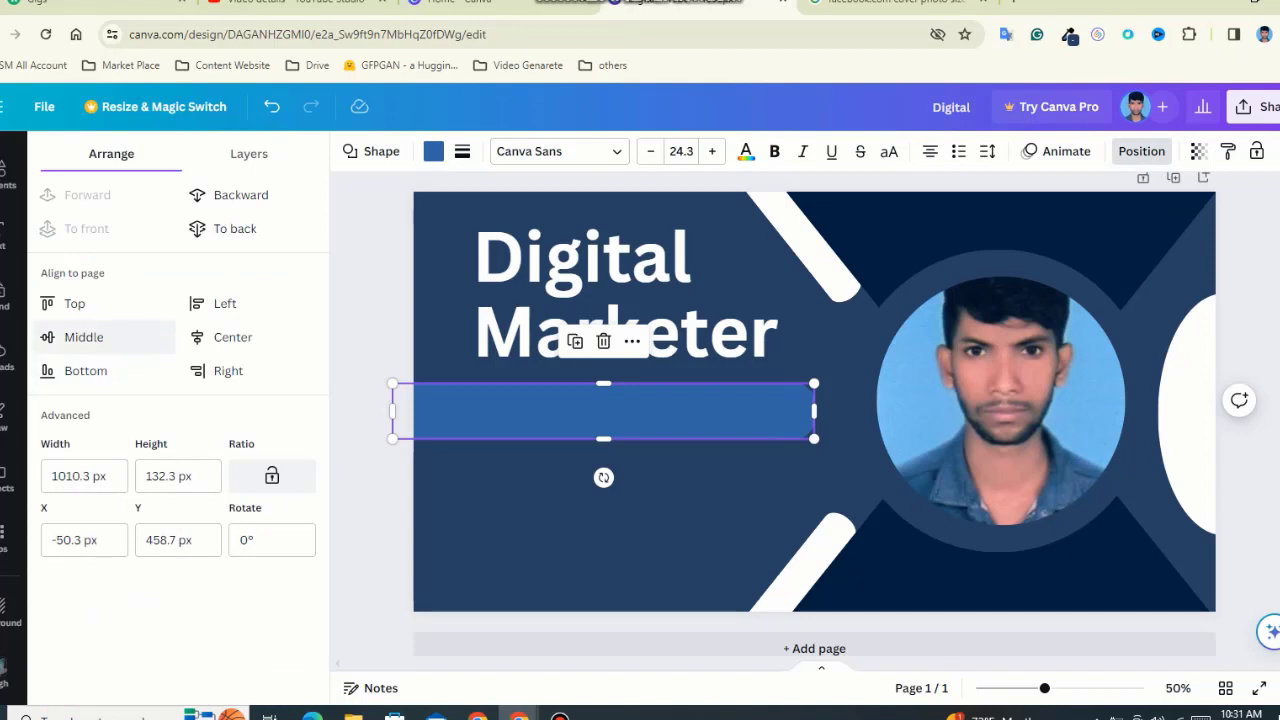
pyautogui.click(225, 303)
pyautogui.moveTo(640, 407); pyautogui.dragTo(600, 409)
pyautogui.click(600, 409)
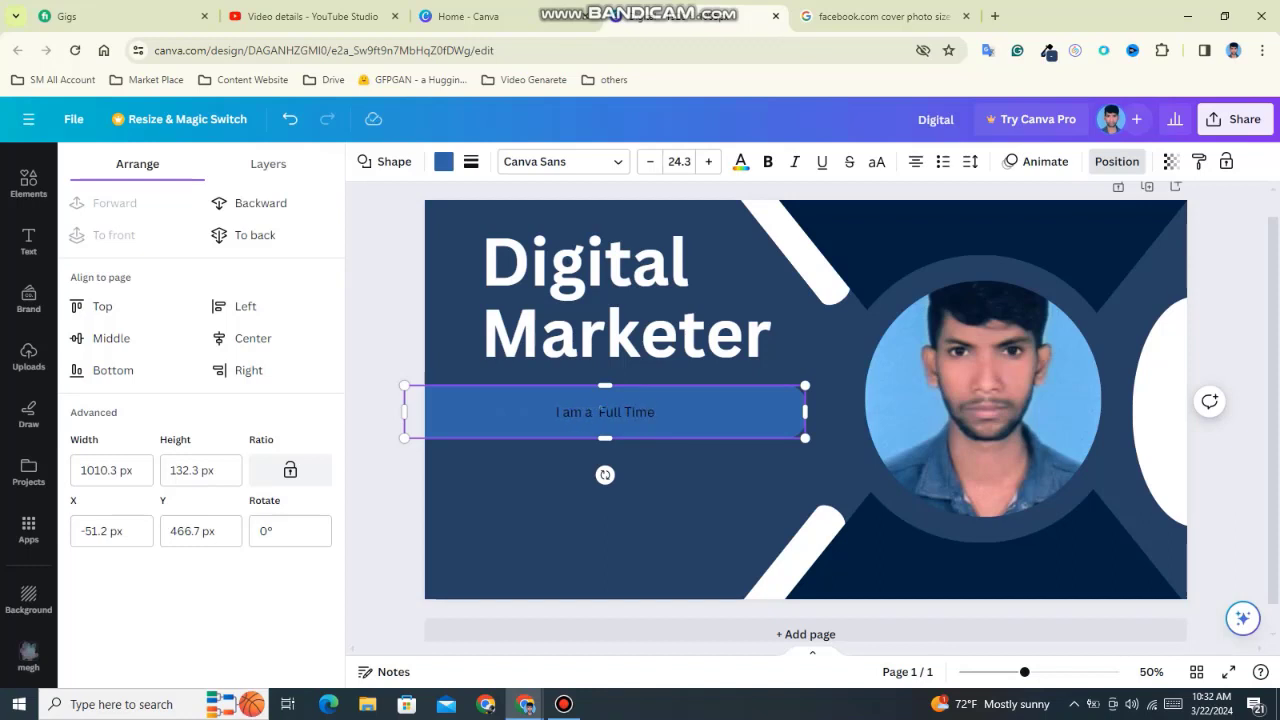
# Step: Select the whole tagline 'I am a Full Time' and enlarge its font size
pyautogui.press('Escape')
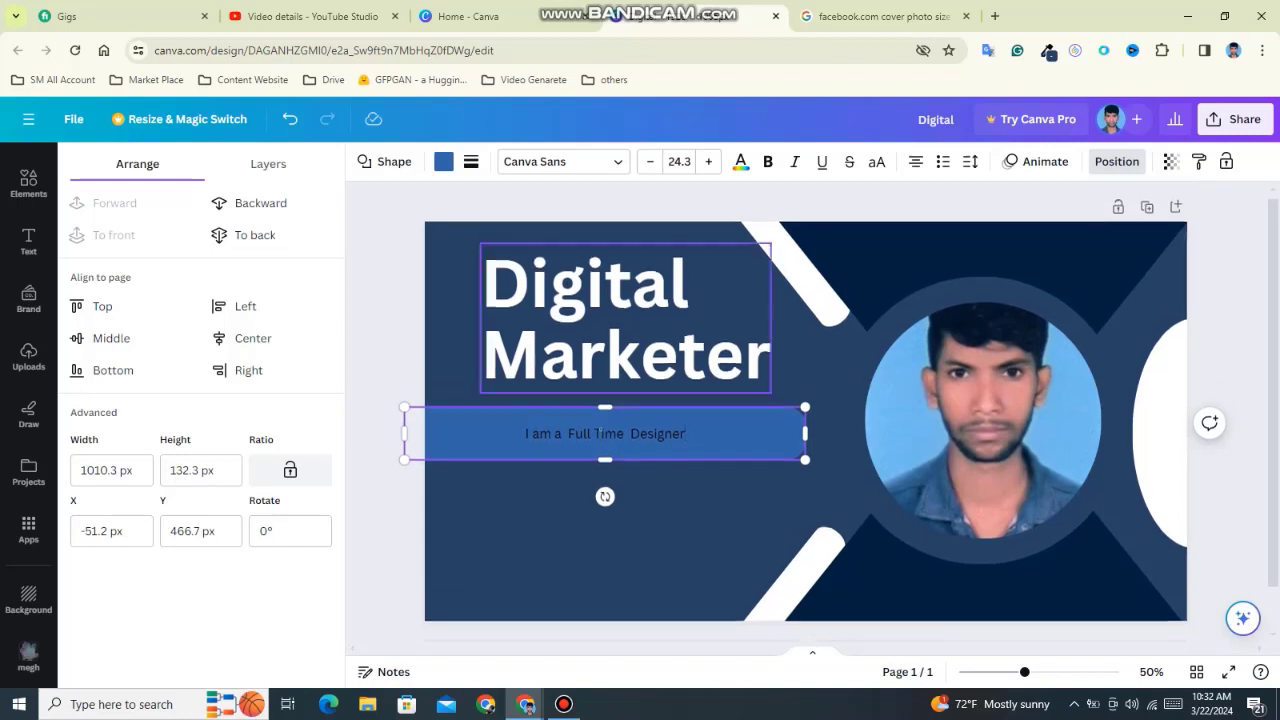
pyautogui.press('Escape')
pyautogui.doubleClick(609, 438)
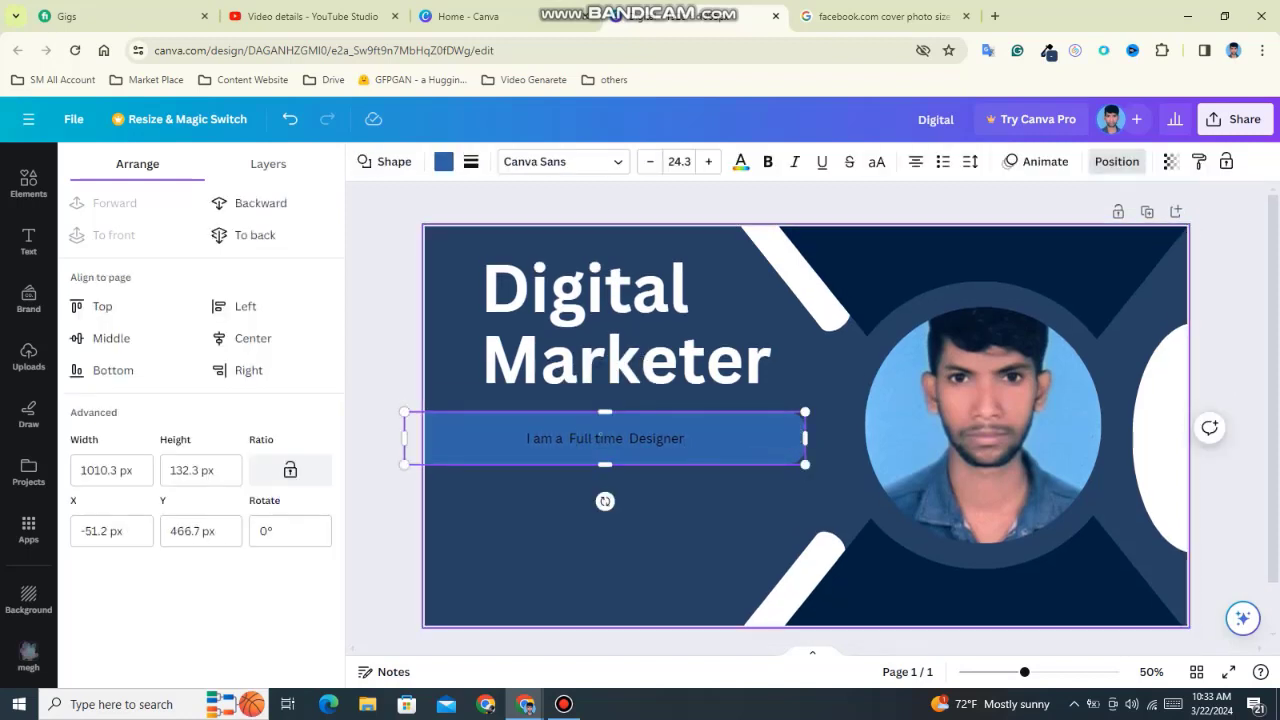
pyautogui.tripleClick(573, 437)
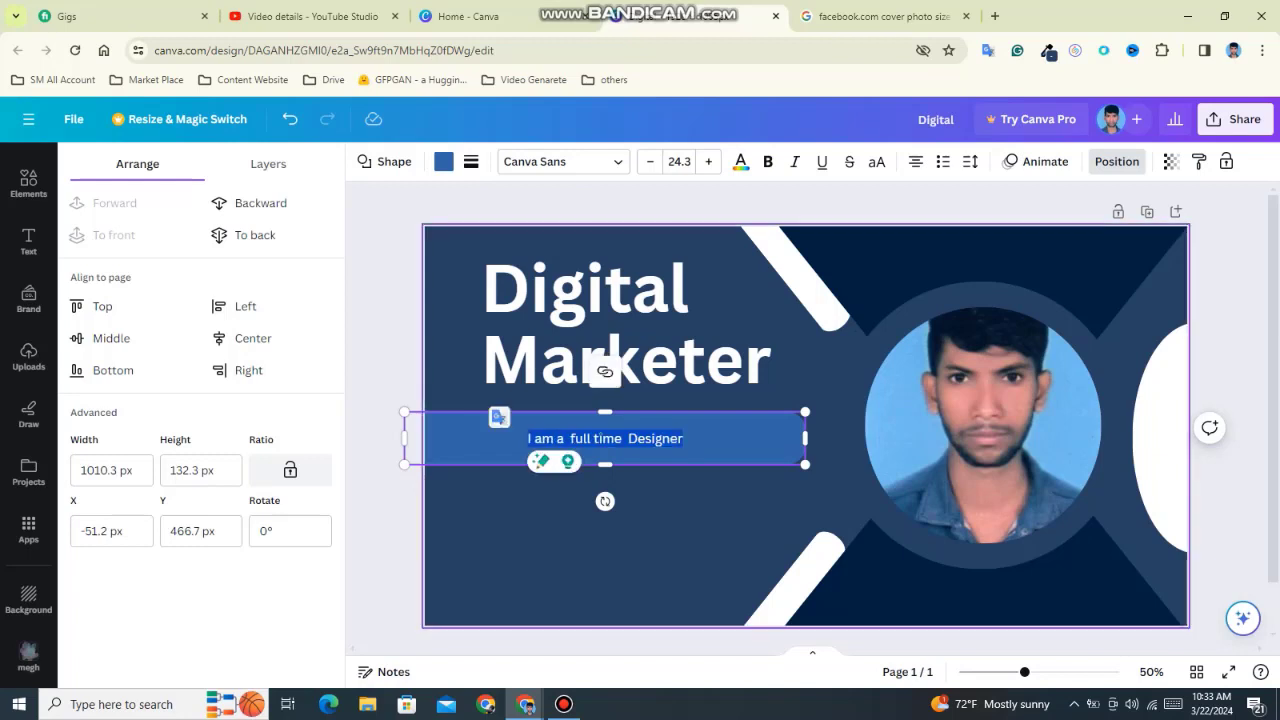
pyautogui.press('Escape')
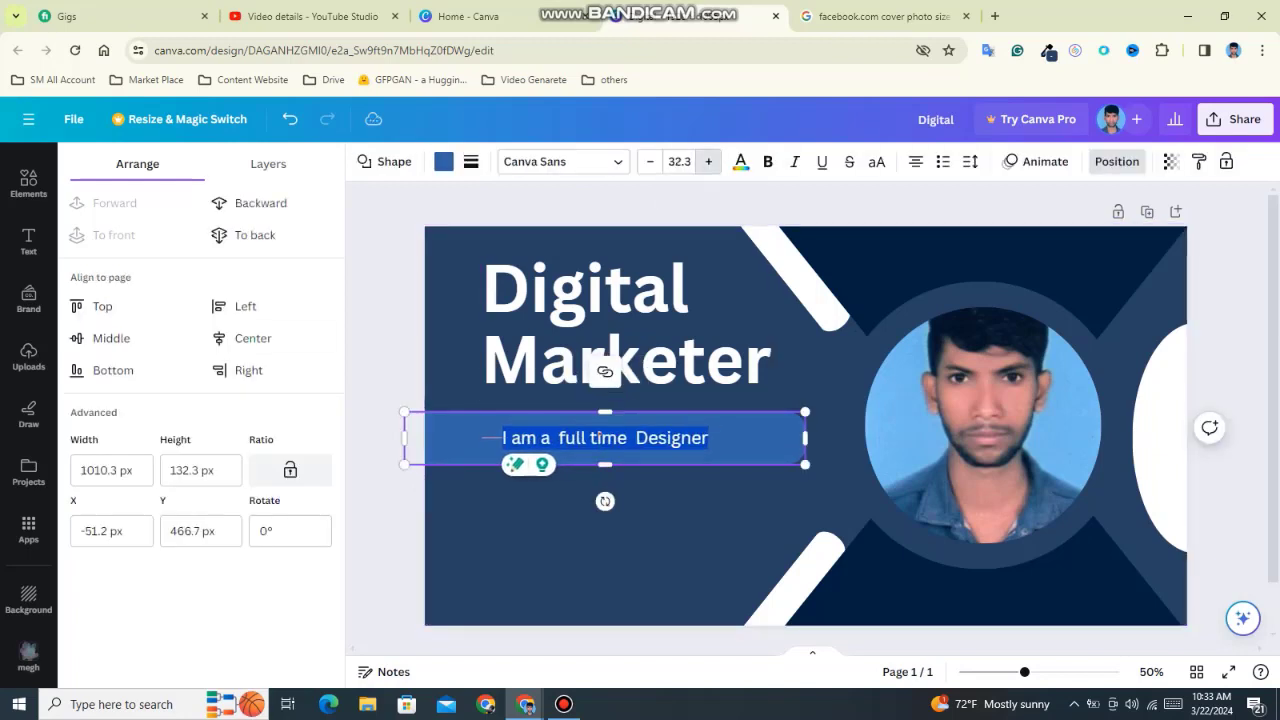
# Step: Make the tagline text white, accept the 'full-time' correction, and widen the bar slightly
pyautogui.click(740, 161)
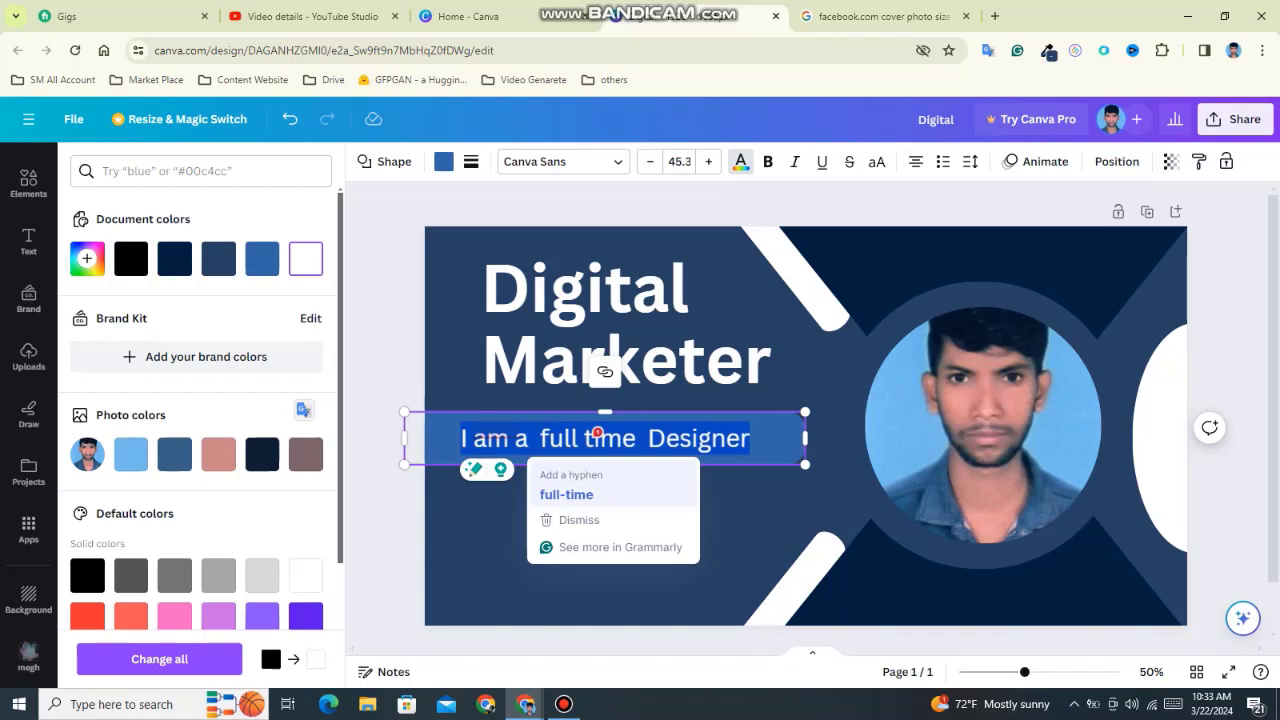
pyautogui.click(500, 494)
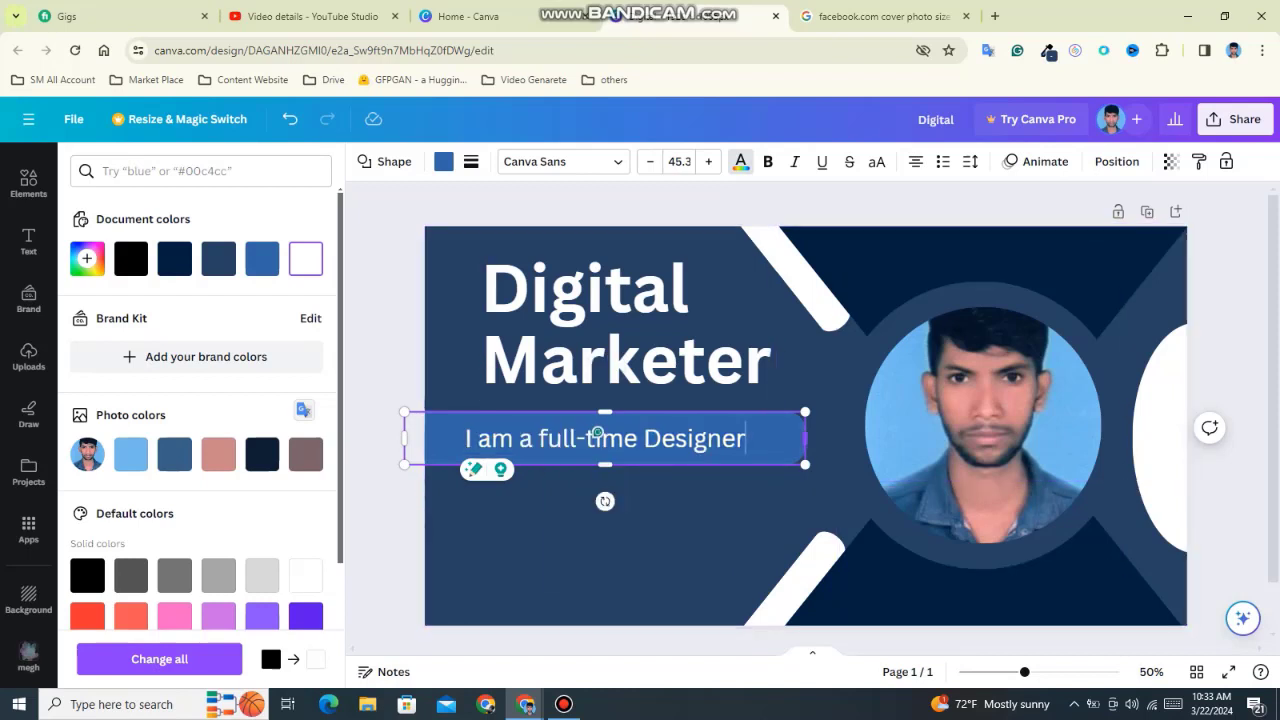
pyautogui.moveTo(805, 438); pyautogui.dragTo(813, 438)
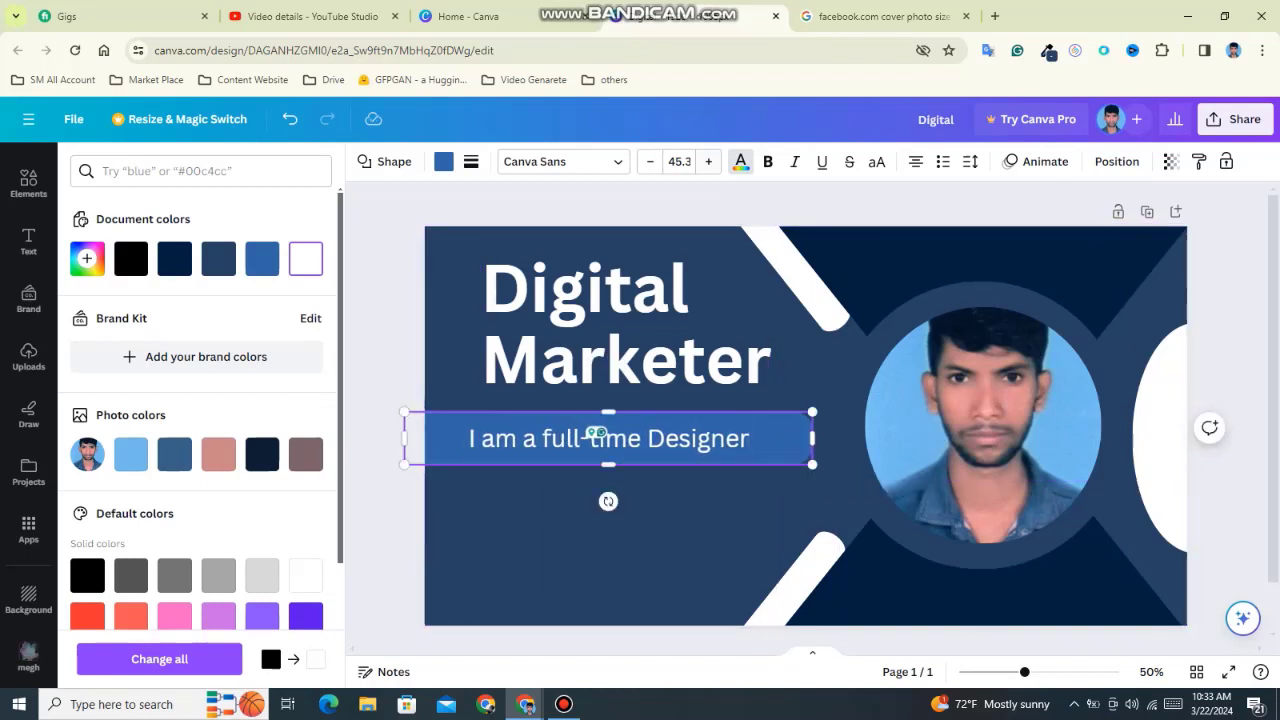
pyautogui.press('Escape')
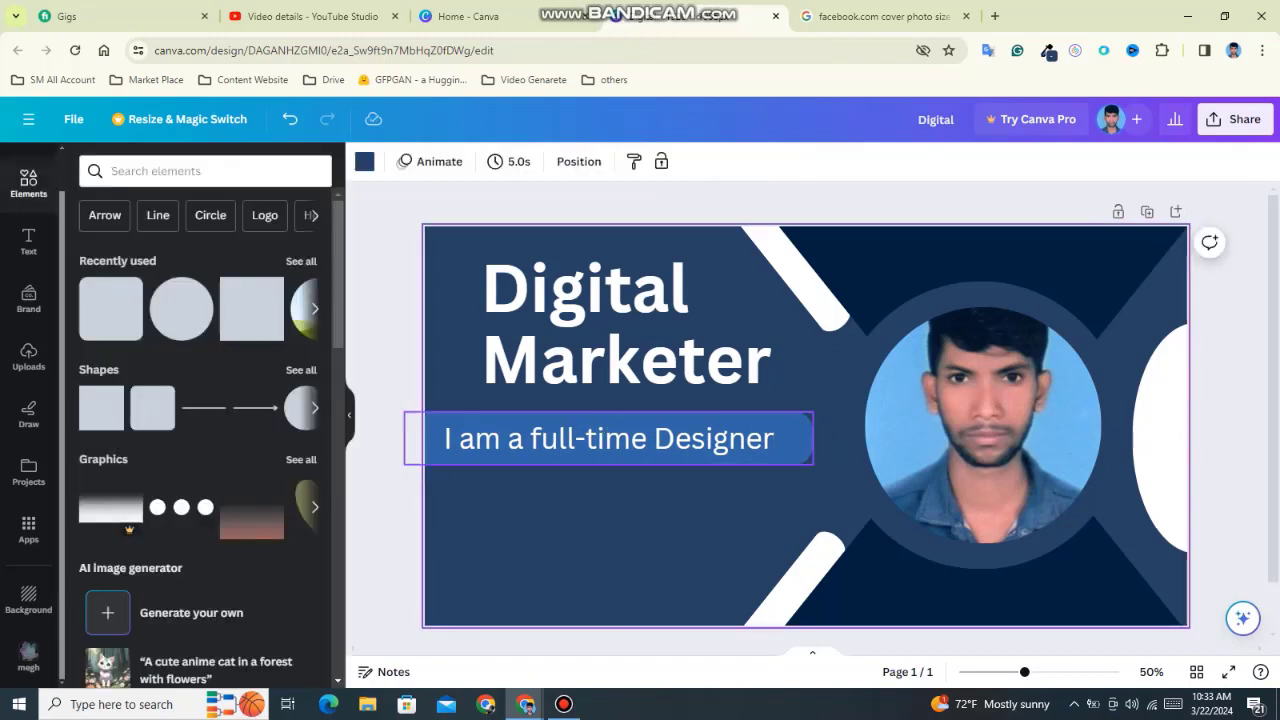
pyautogui.moveTo(596, 432); pyautogui.dragTo(590, 426)
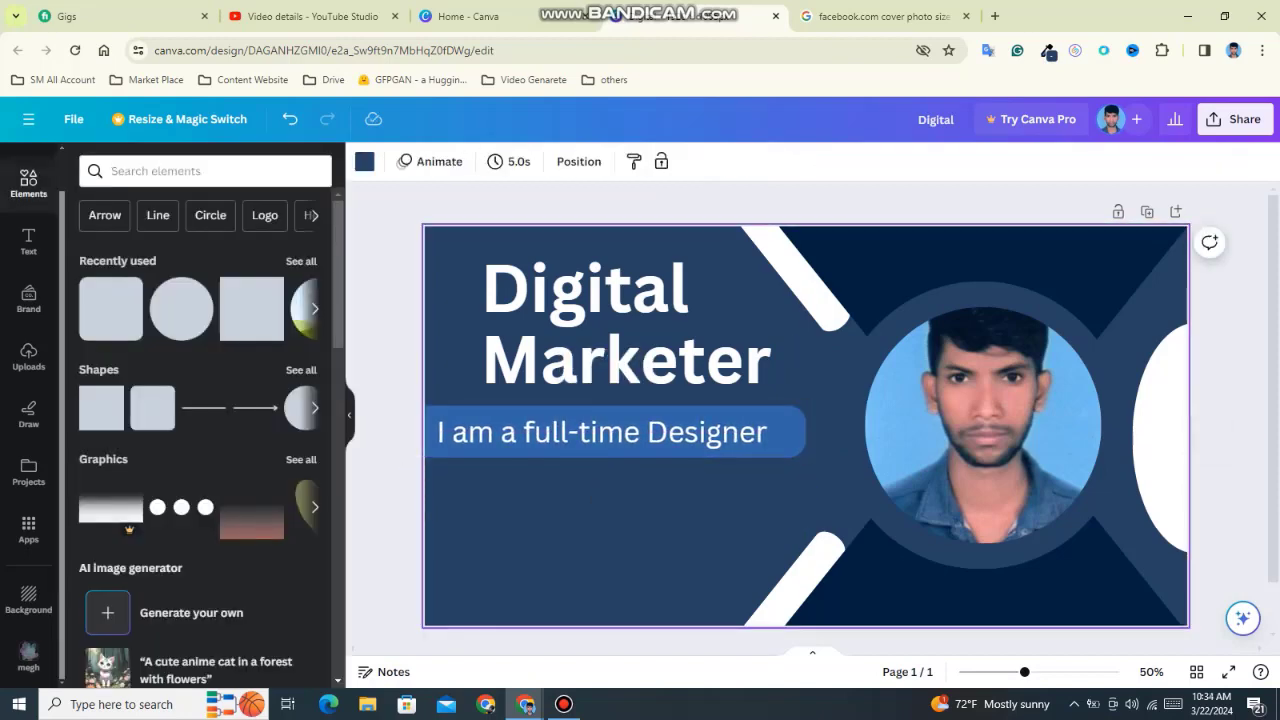
pyautogui.click(28, 240)
# Step: Add a heading reading 'EXPERT ON :', fixing the 'Expart' misspelling from the spelling suggestions
pyautogui.click(198, 283)
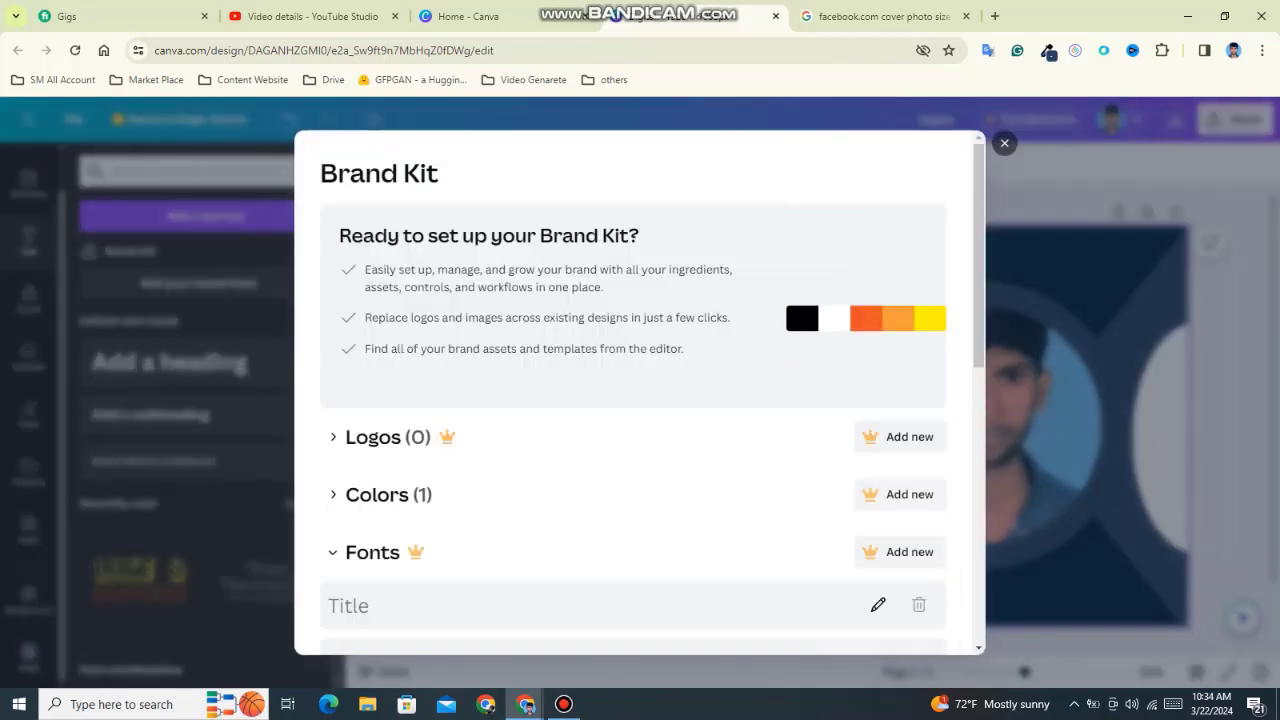
pyautogui.press('Escape')
pyautogui.click(190, 365)
pyautogui.write('E')
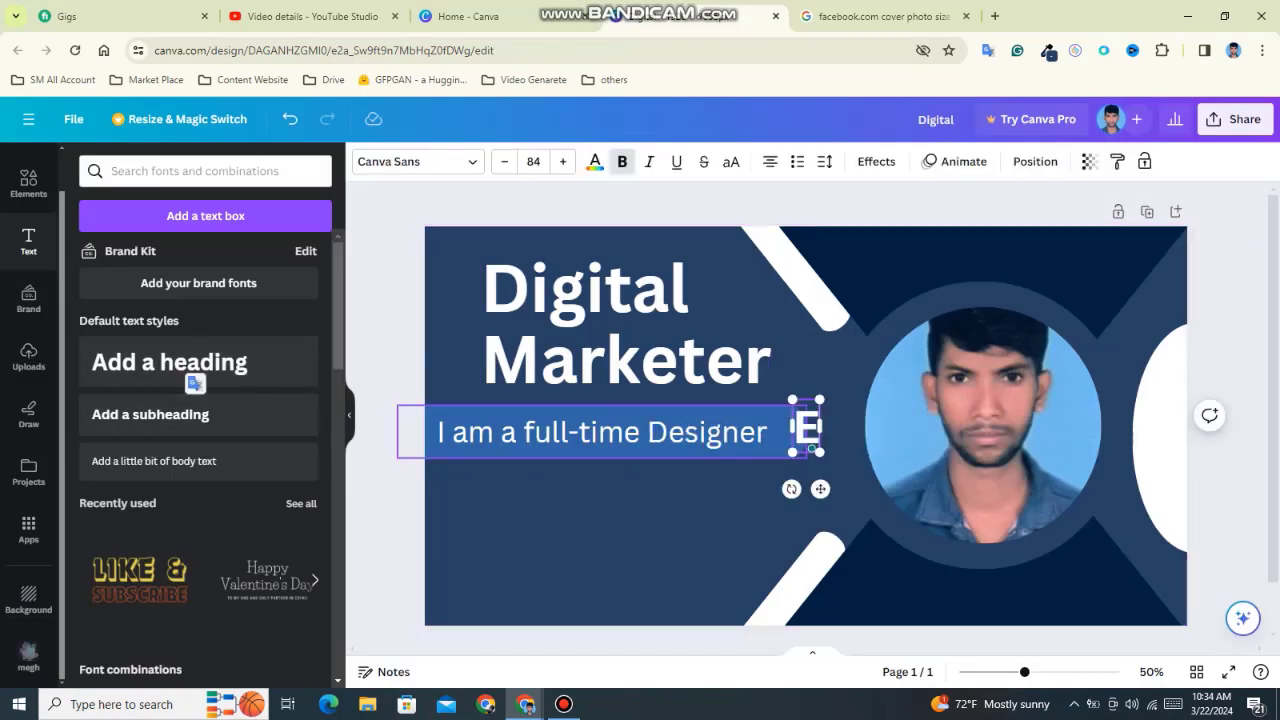
pyautogui.write('xpart on')
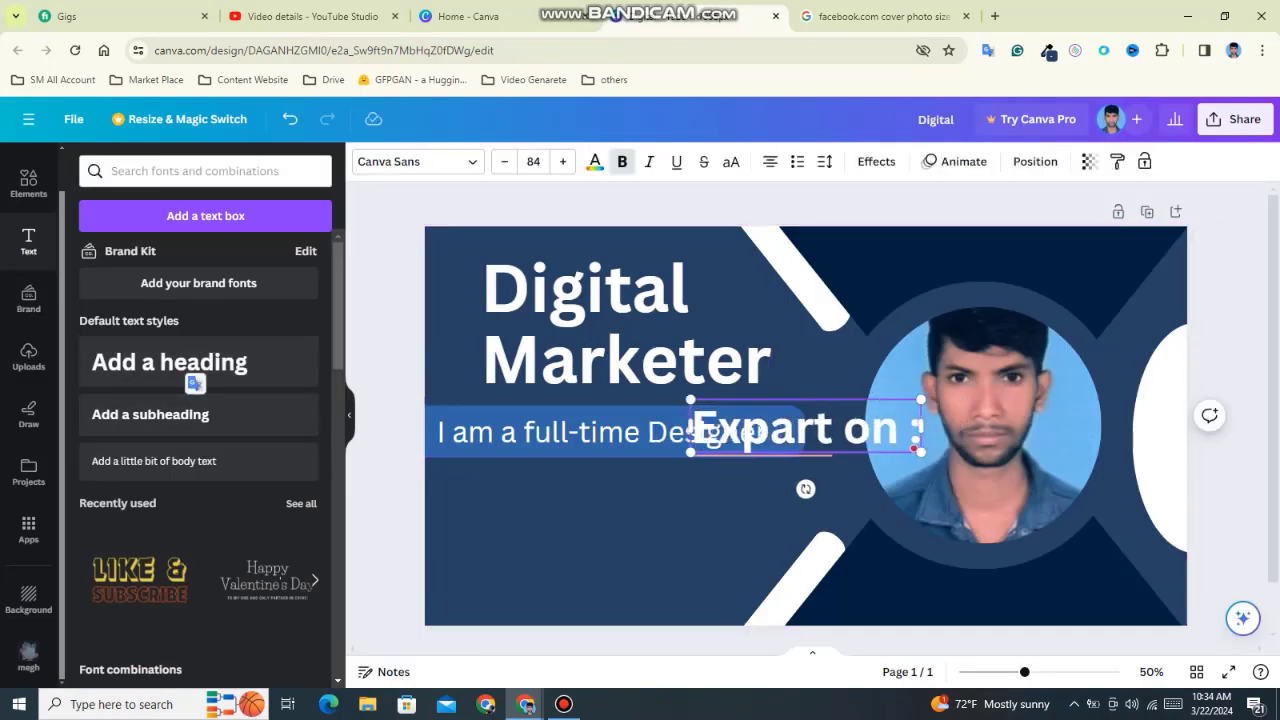
pyautogui.press('BackSpace')
pyautogui.press('BackSpace')
pyautogui.press('BackSpace')
pyautogui.rightClick(735, 450)
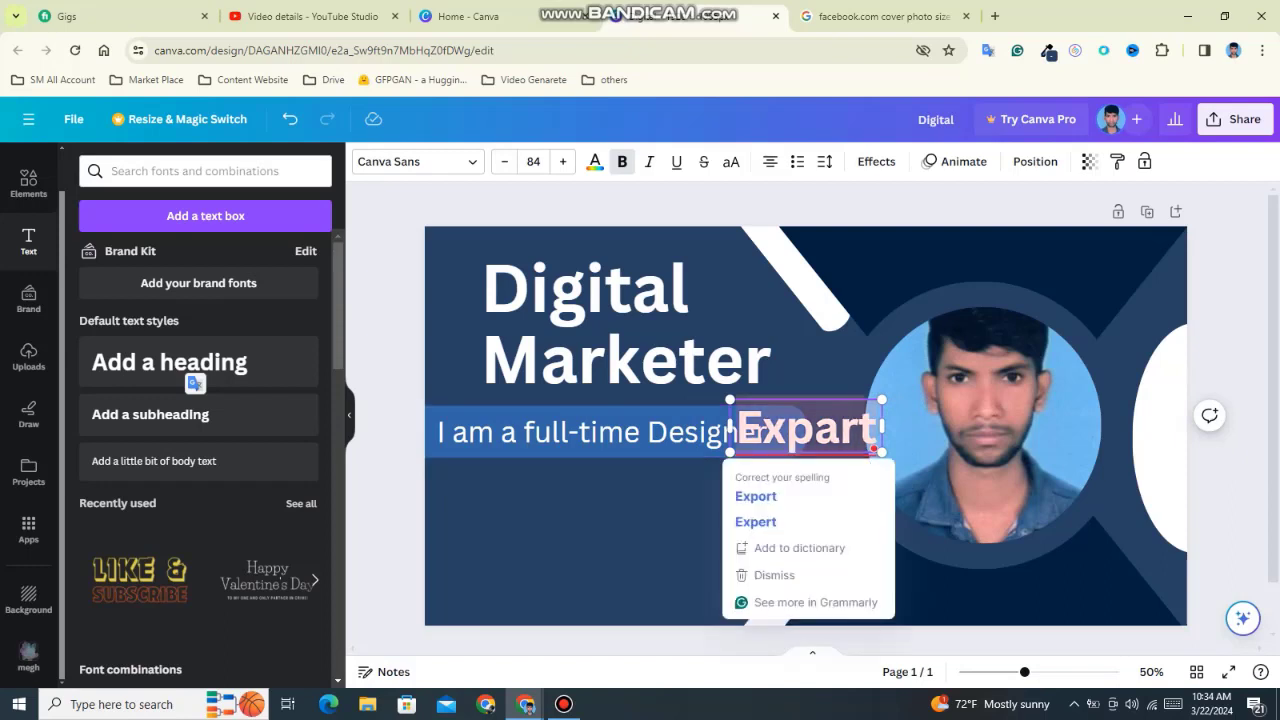
pyautogui.click(760, 520)
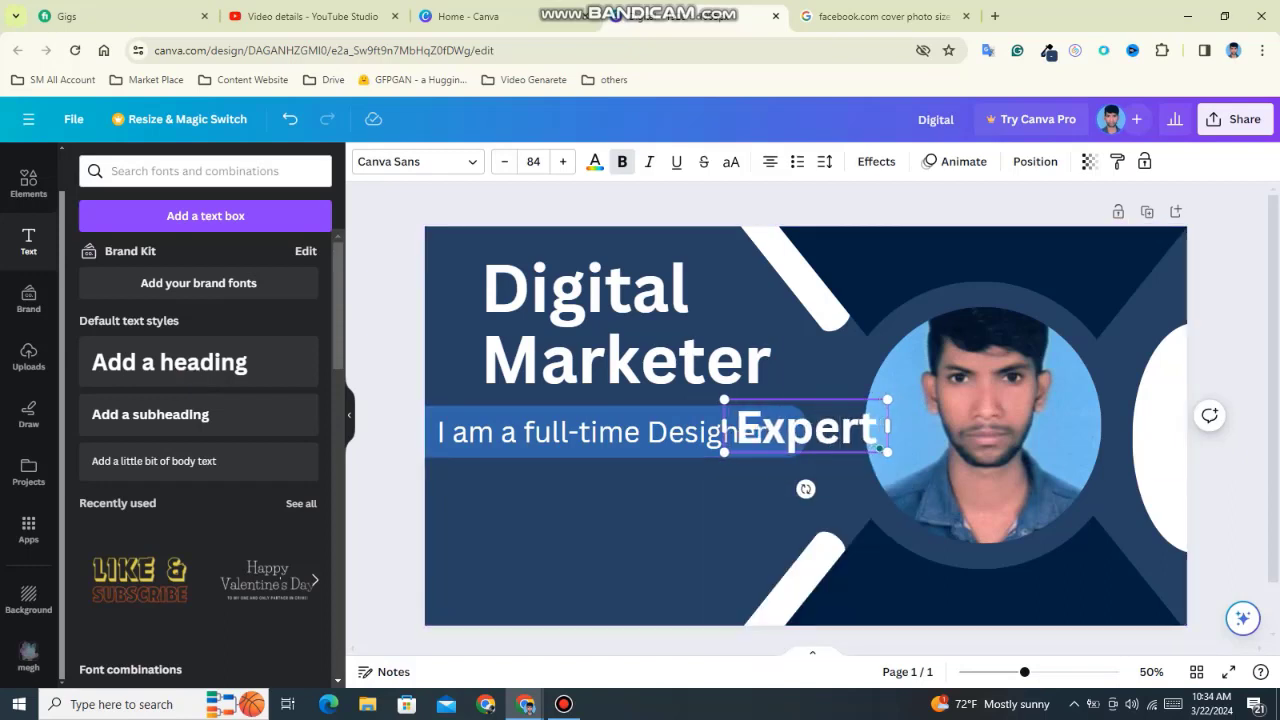
pyautogui.write('On')
pyautogui.press('BackSpace')
pyautogui.write('On')
pyautogui.press('BackSpace')
pyautogui.write('N')
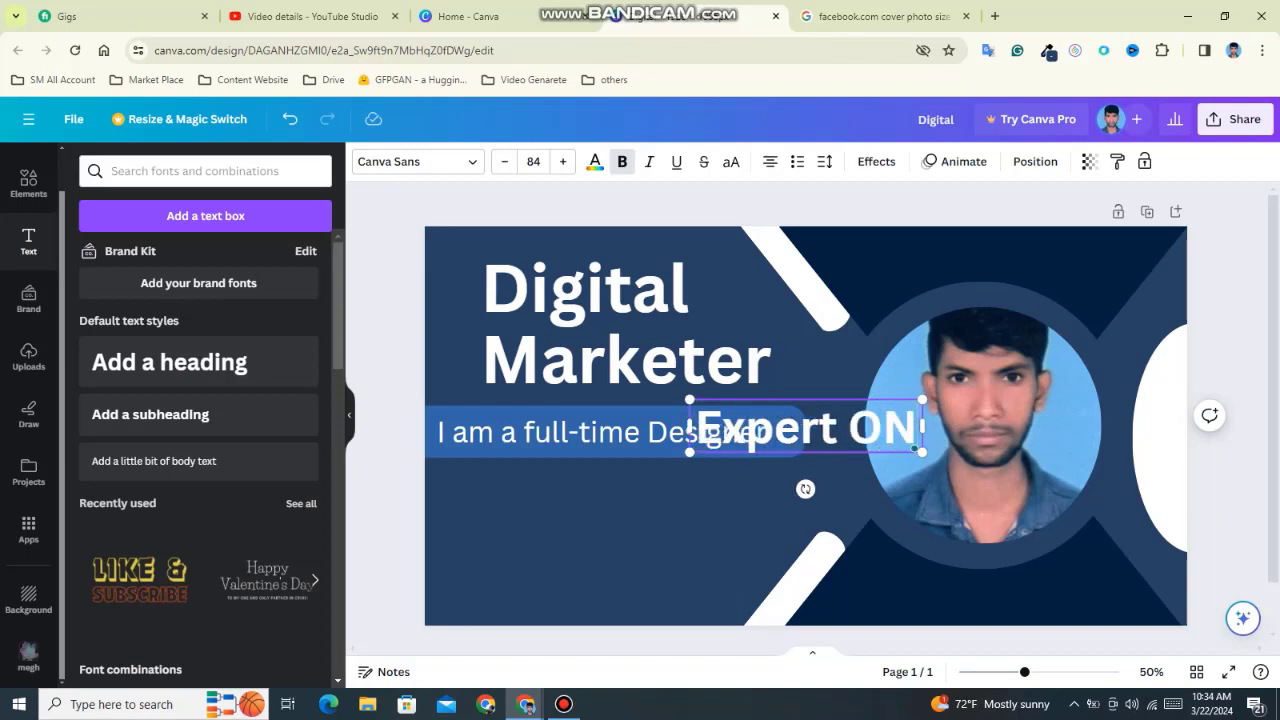
pyautogui.write('EX')
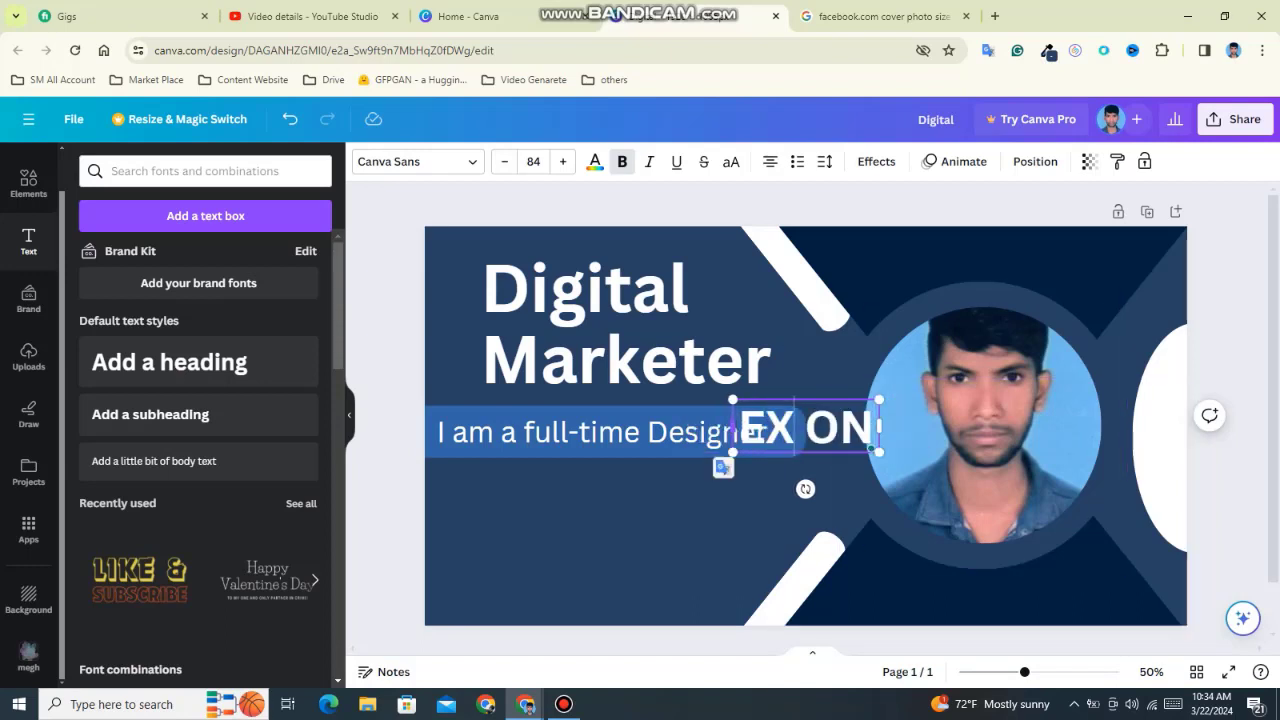
pyautogui.write('PERT')
# Step: Shrink the EXPERT ON label and line it up beneath the tagline text
pyautogui.moveTo(805, 428)
pyautogui.mouseDown()
pyautogui.moveTo(600, 518)
pyautogui.moveTo(542, 484)
pyautogui.mouseUp()
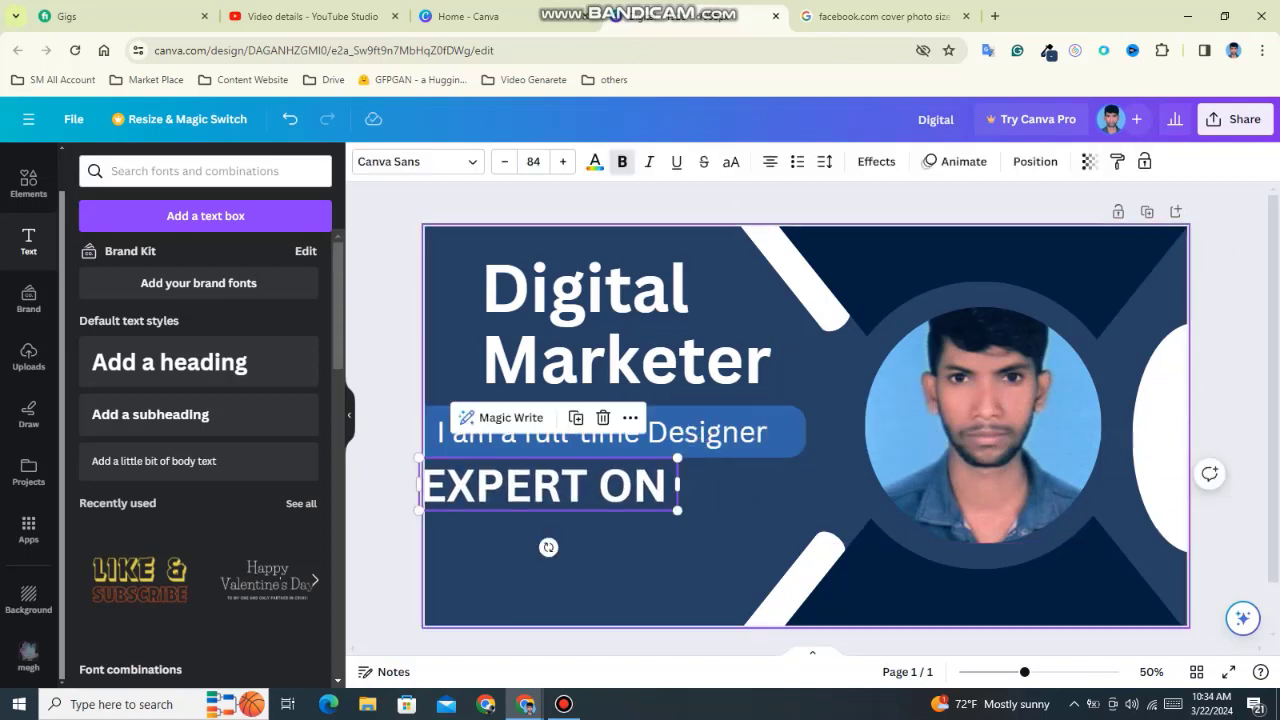
pyautogui.moveTo(674, 512); pyautogui.dragTo(548, 491)
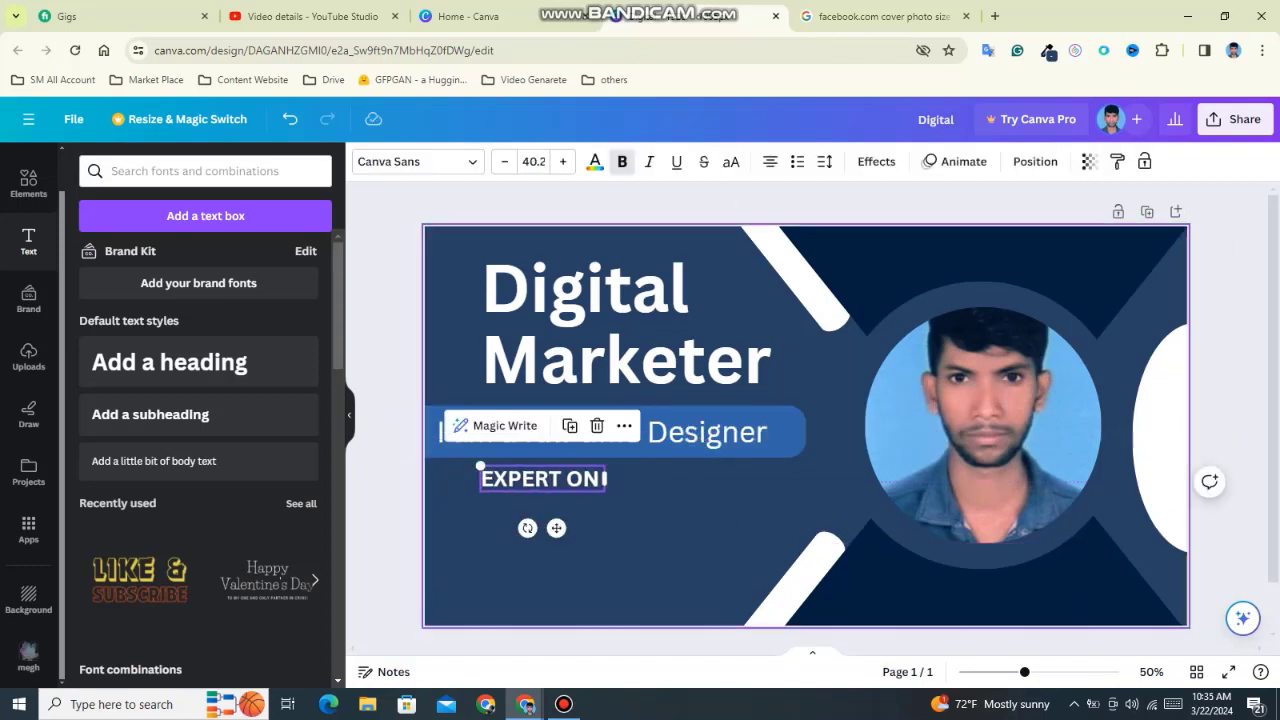
pyautogui.moveTo(620, 431)
pyautogui.mouseDown()
pyautogui.moveTo(638, 424)
pyautogui.moveTo(625, 424)
pyautogui.mouseUp()
pyautogui.click(1215, 450)
pyautogui.moveTo(540, 478)
pyautogui.mouseDown()
pyautogui.moveTo(524, 469)
pyautogui.moveTo(610, 469)
pyautogui.mouseUp()
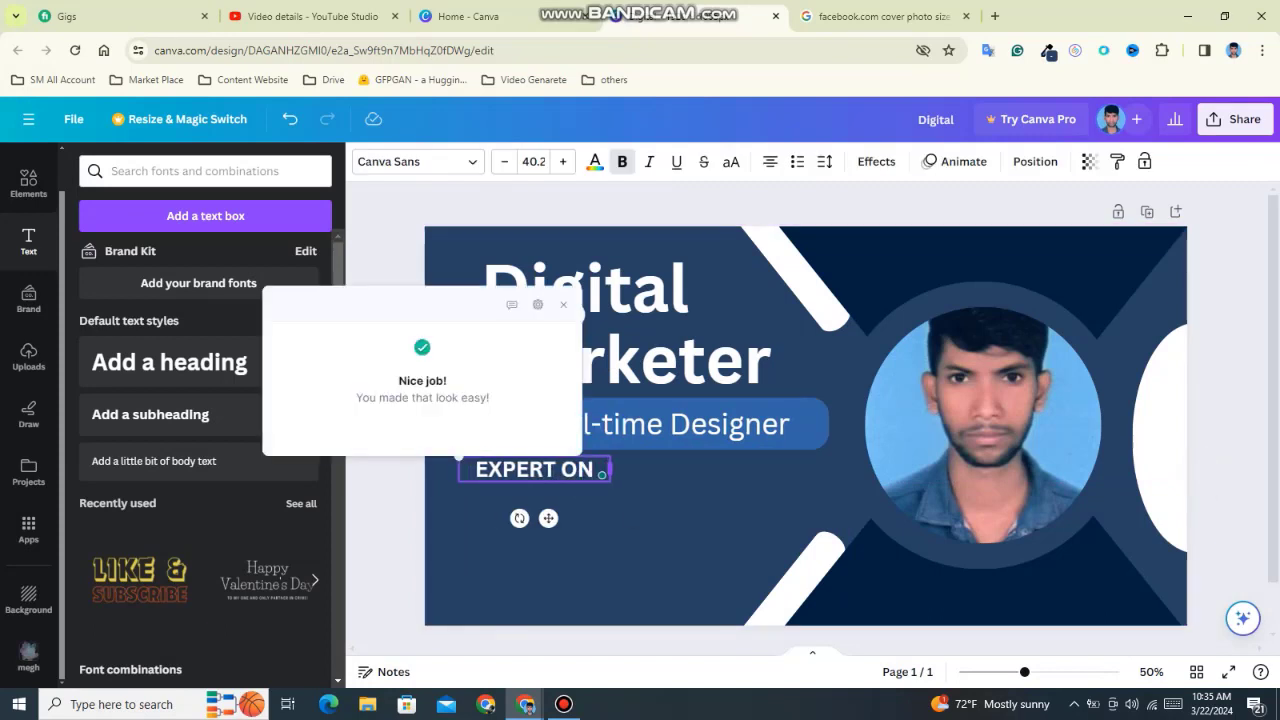
pyautogui.write(':')
pyautogui.press('Escape')
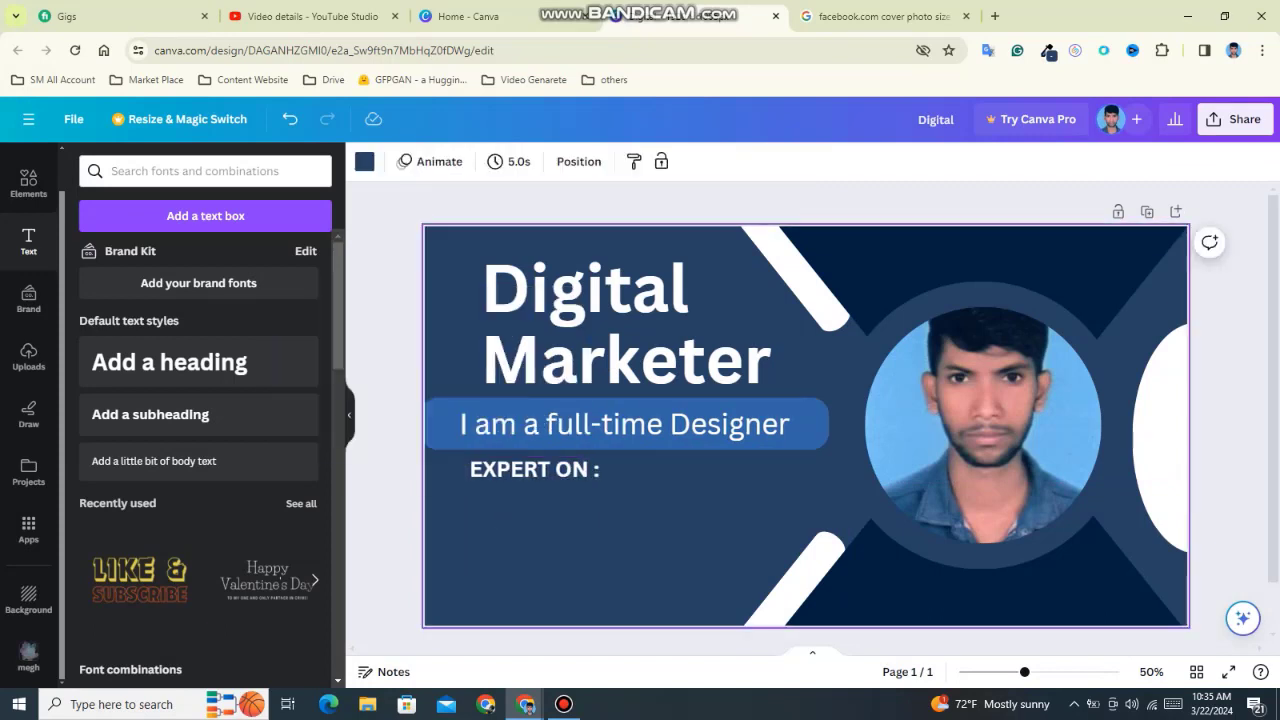
# Step: Duplicate the label into list lines and widen the first item, 'Social Media post Design'
pyautogui.click(535, 469)
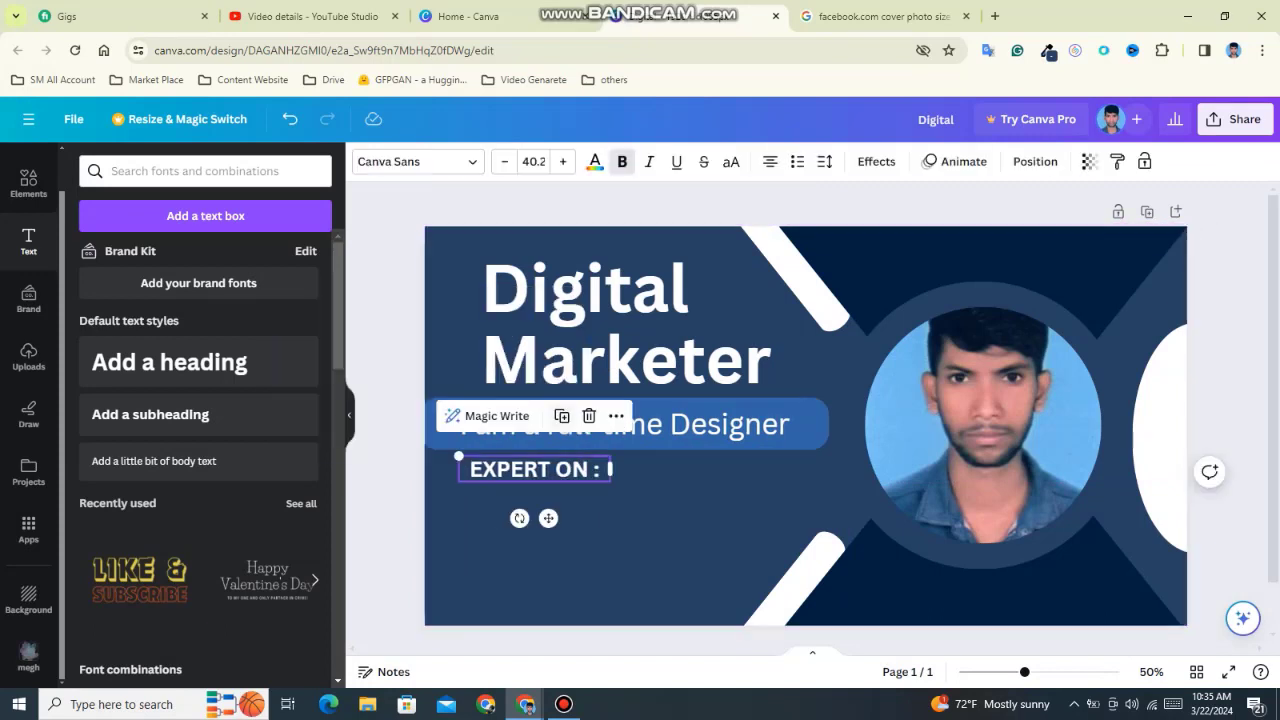
pyautogui.hotkey('ctrl', 'd')
pyautogui.moveTo(548, 491); pyautogui.dragTo(548, 517)
pyautogui.write('YouTube Channel SEO')
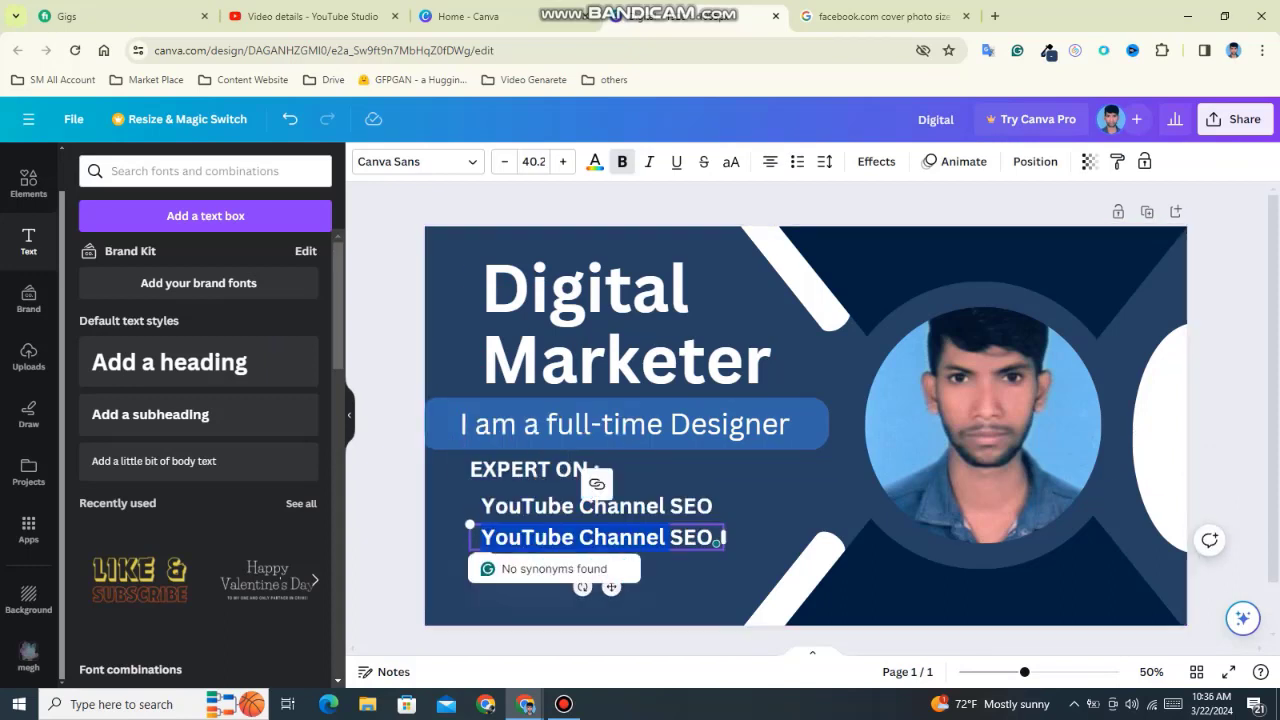
pyautogui.press('Escape')
pyautogui.click(722, 505)
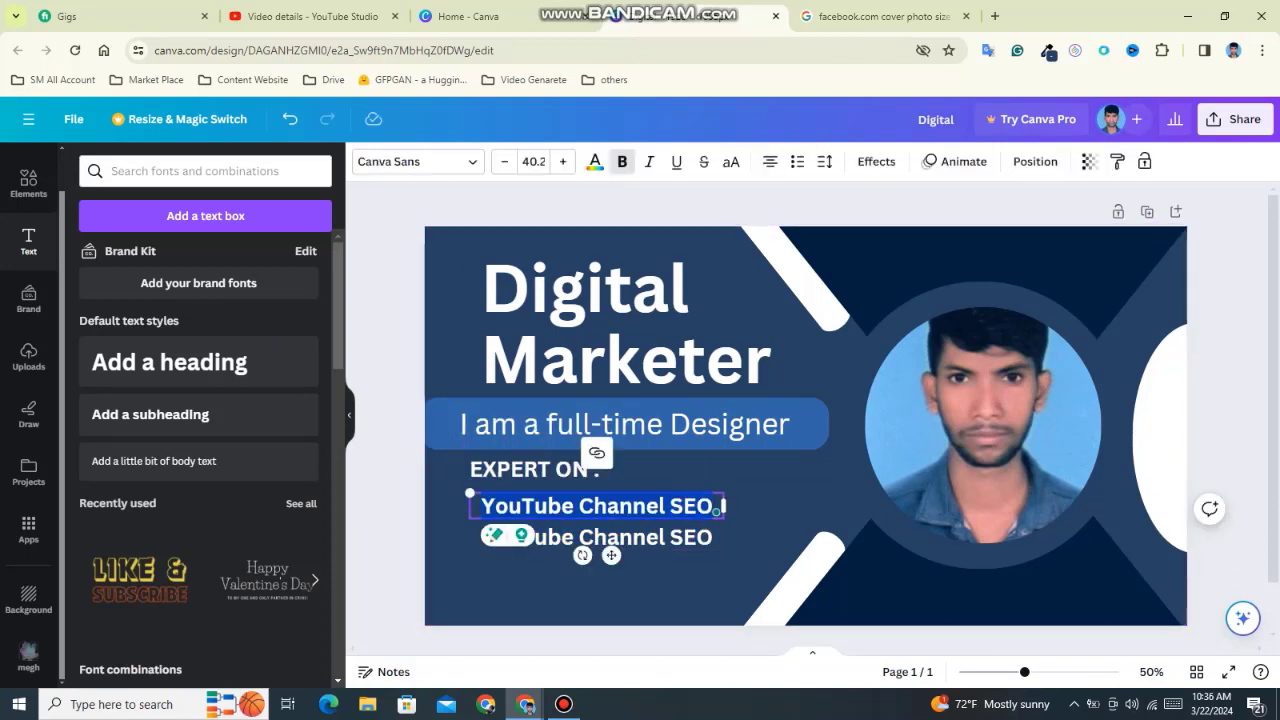
pyautogui.write('Social Media pos')
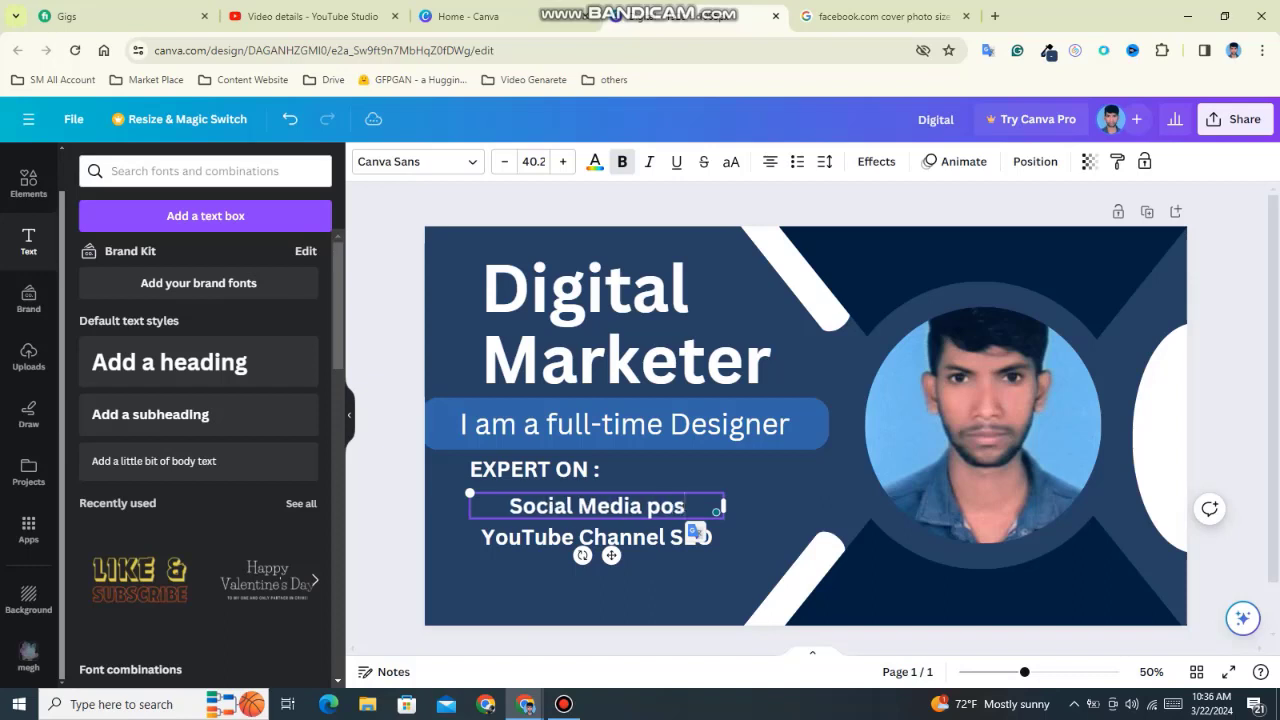
pyautogui.write('t Design')
pyautogui.click(1220, 400)
pyautogui.click(600, 505)
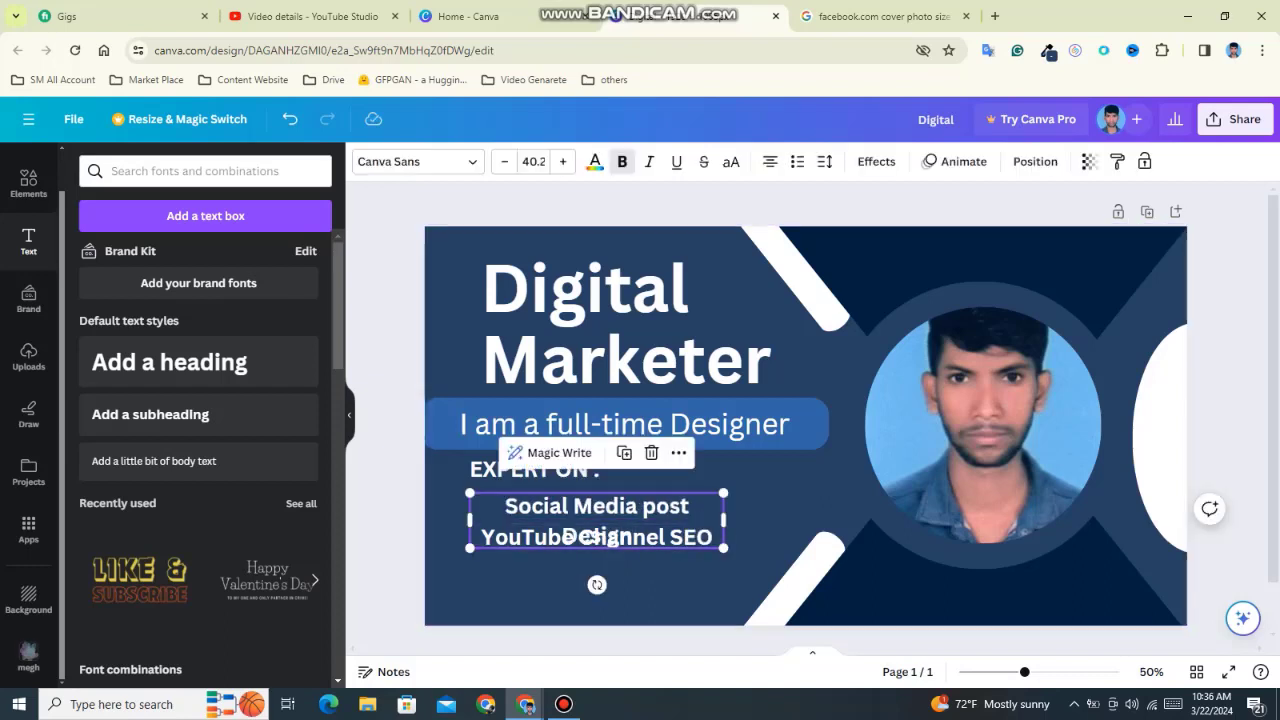
pyautogui.moveTo(724, 505); pyautogui.dragTo(750, 507)
# Step: Retype list items as 'Banner Design' and 'Cover Photo Design', fixing 'DEsign' to 'Design'
pyautogui.click(597, 537)
pyautogui.doubleClick(597, 537)
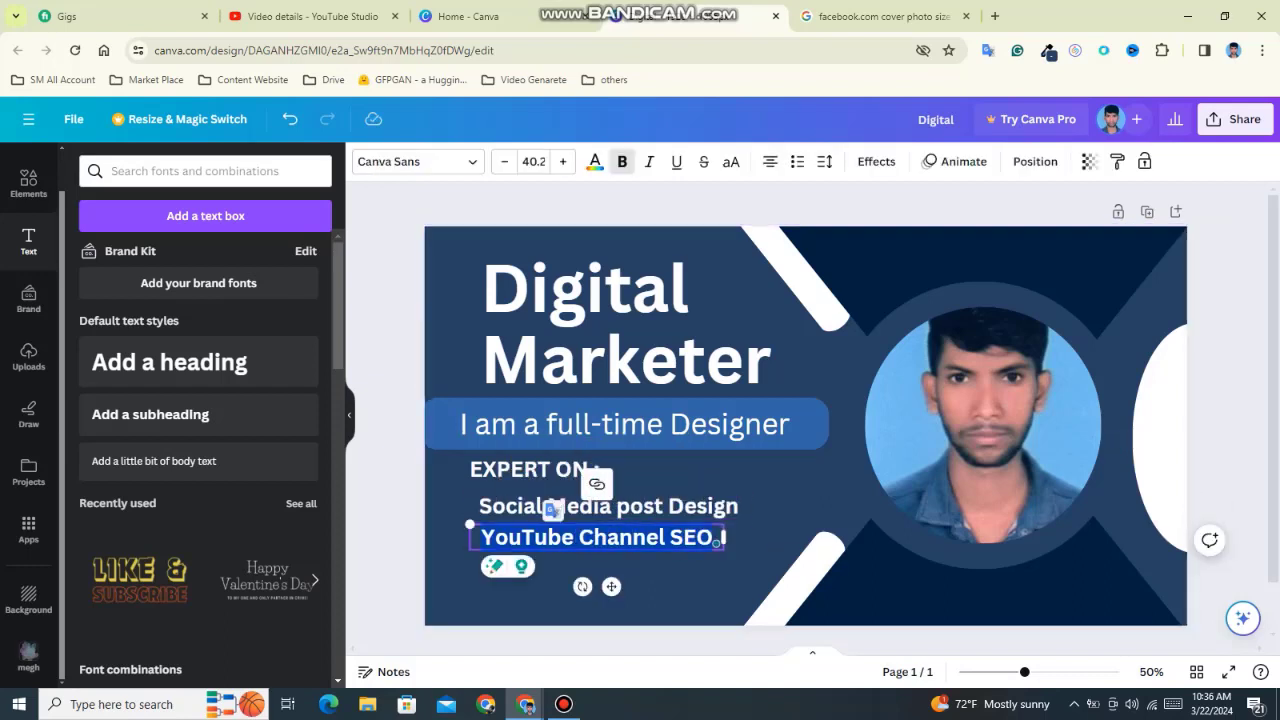
pyautogui.write('C')
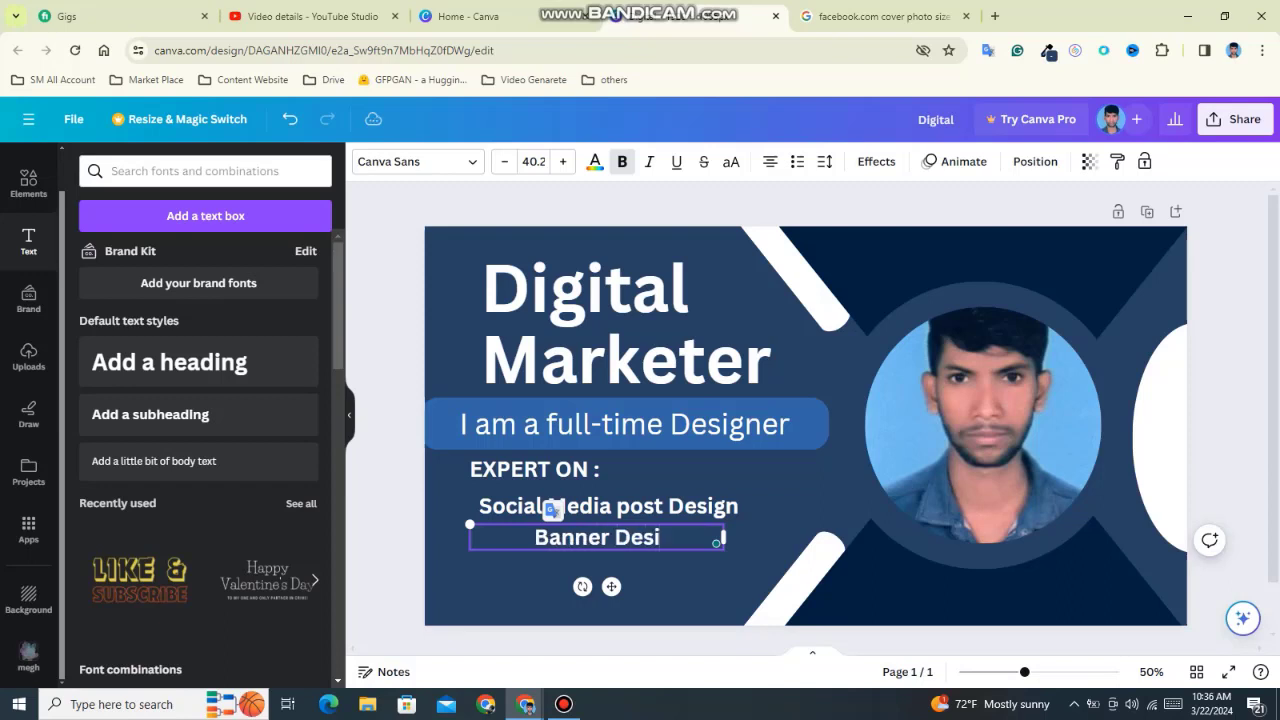
pyautogui.hotkey('ctrl', 'd')
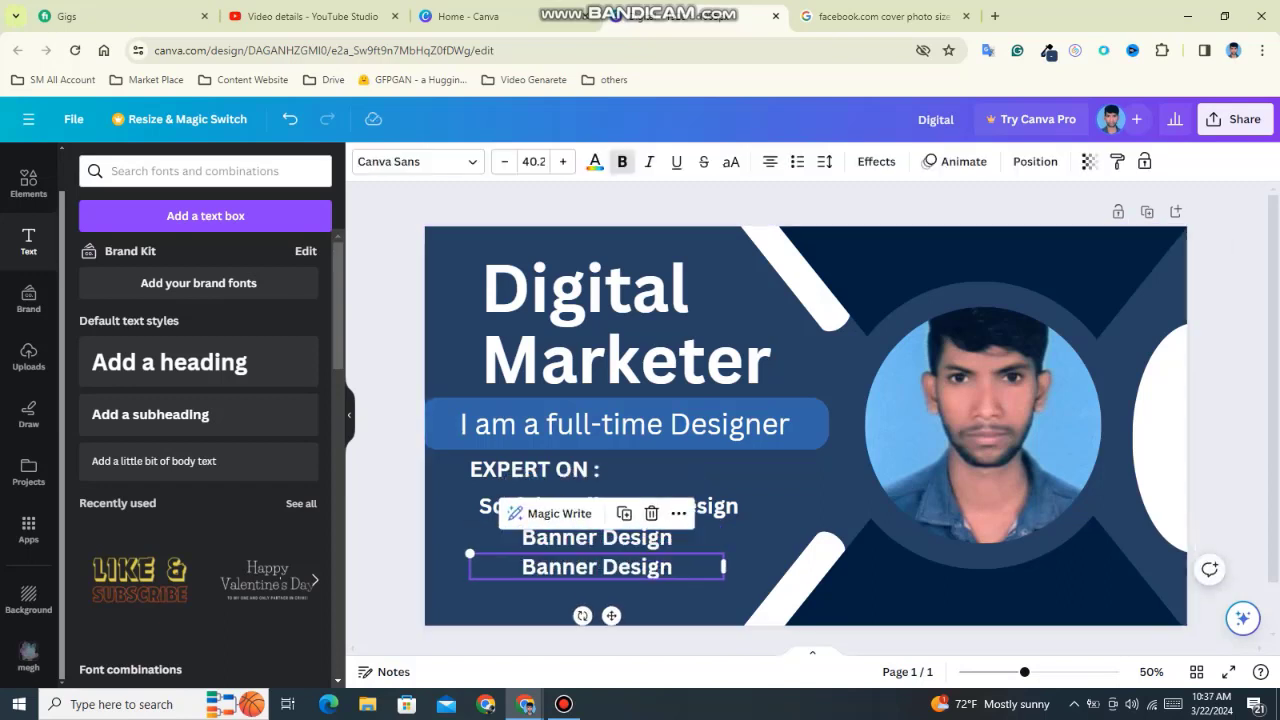
pyautogui.write('Cov')
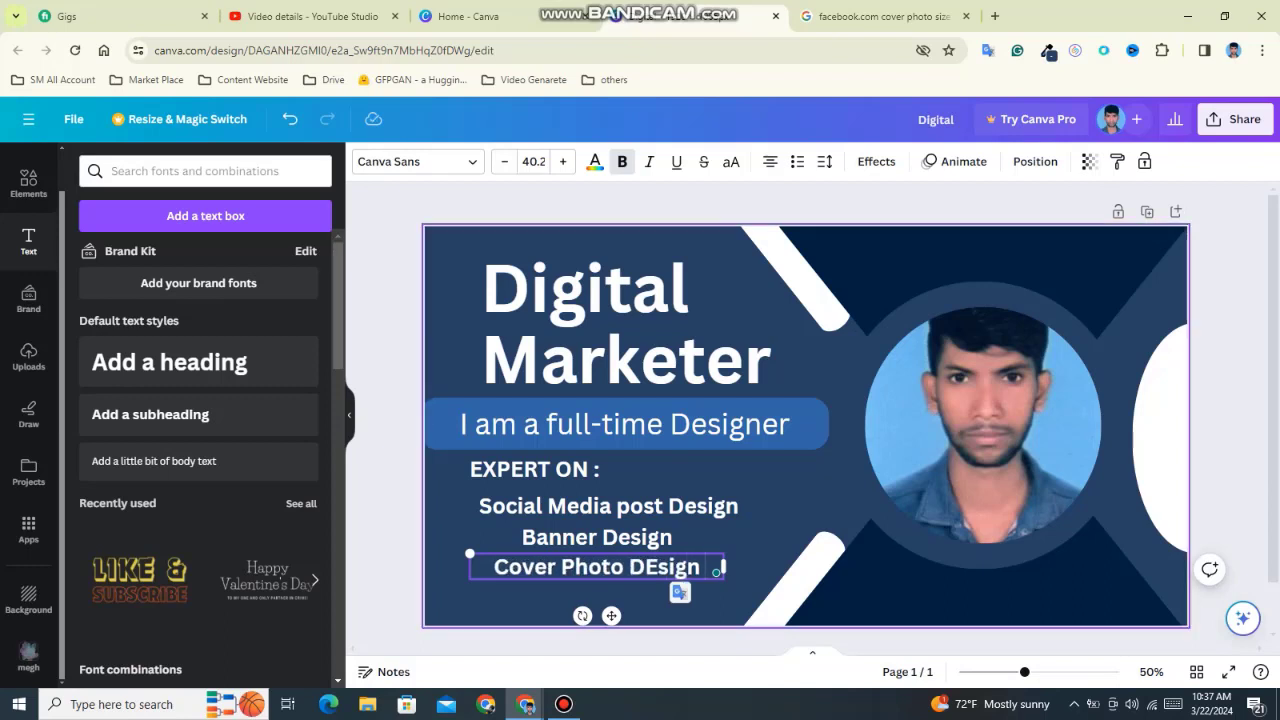
pyautogui.click(645, 480)
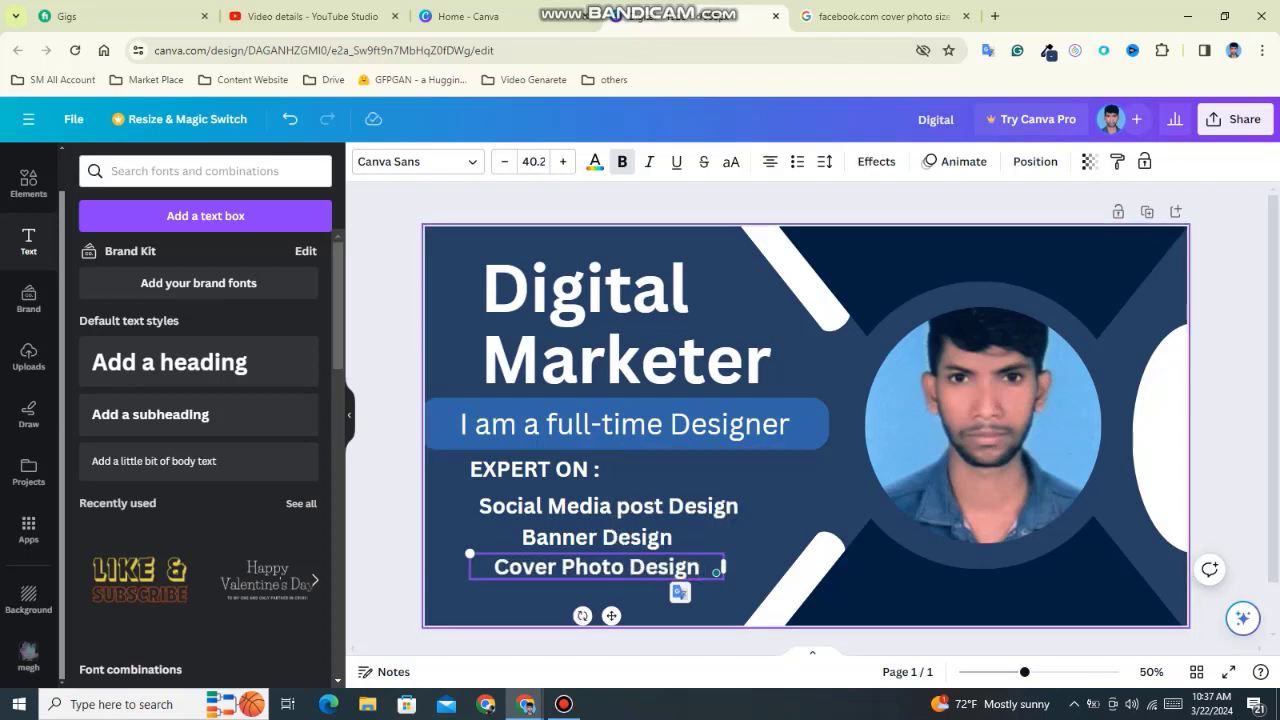
pyautogui.press('Escape')
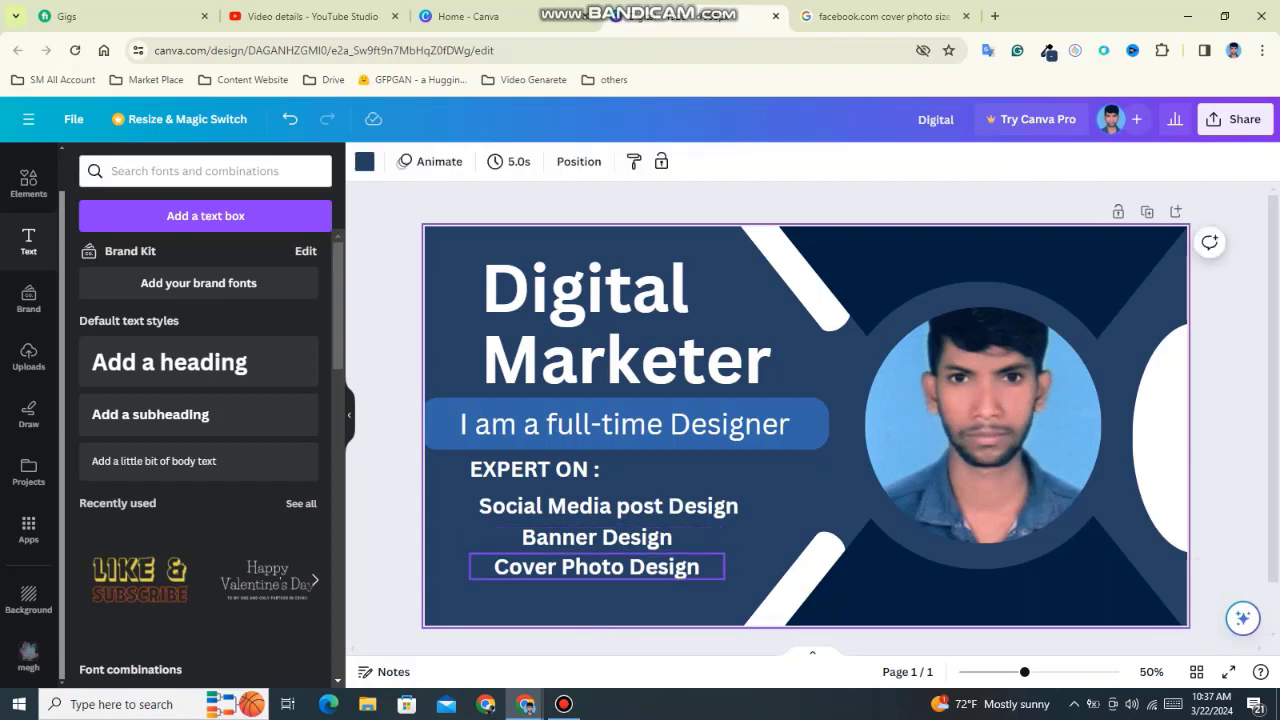
# Step: Duplicate the last line into 'Business Card Design' and align the list items
pyautogui.hotkey('ctrl', 'd')
pyautogui.moveTo(600, 572); pyautogui.dragTo(600, 598)
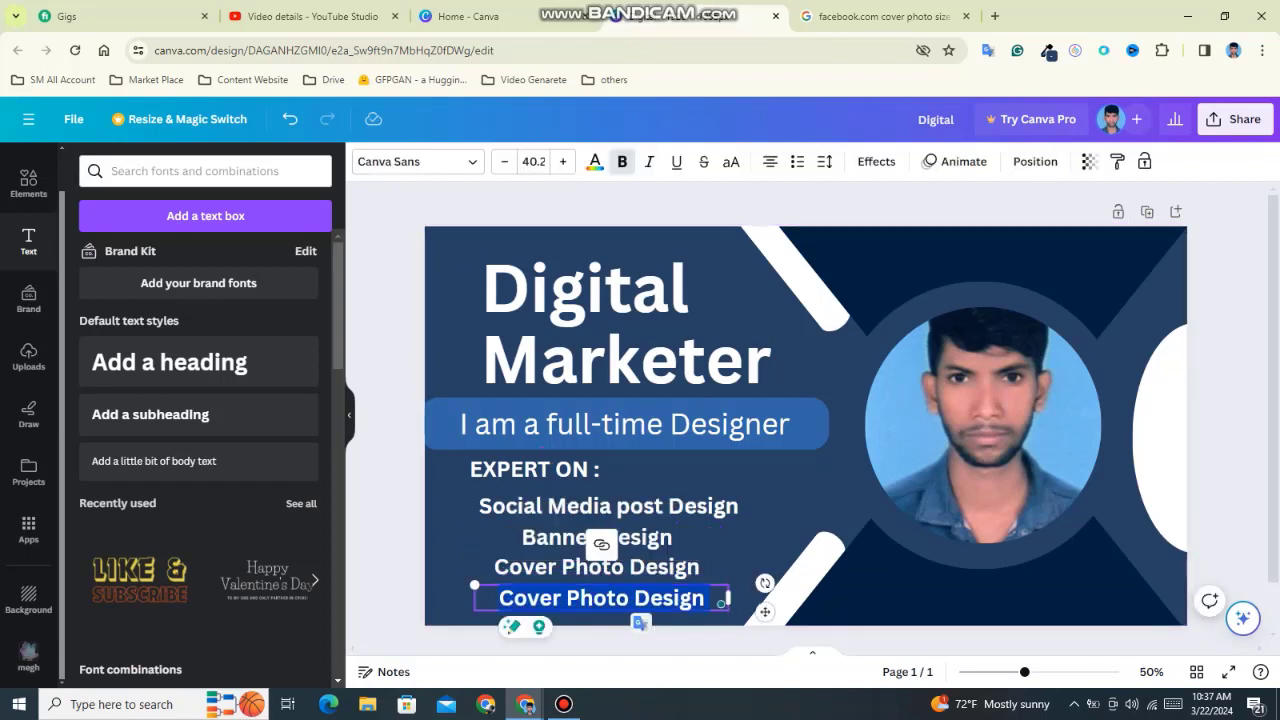
pyautogui.press('BackSpace')
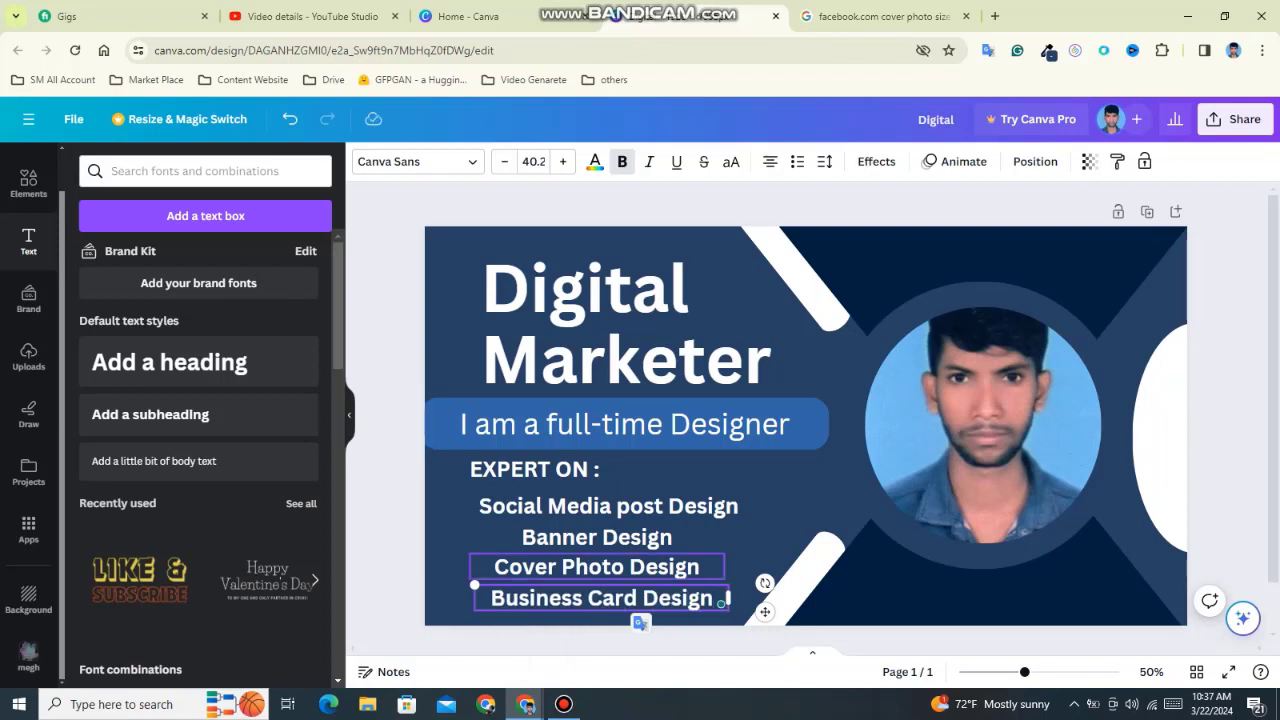
pyautogui.moveTo(596, 567)
pyautogui.mouseDown()
pyautogui.moveTo(571, 567)
pyautogui.moveTo(552, 537)
pyautogui.mouseUp()
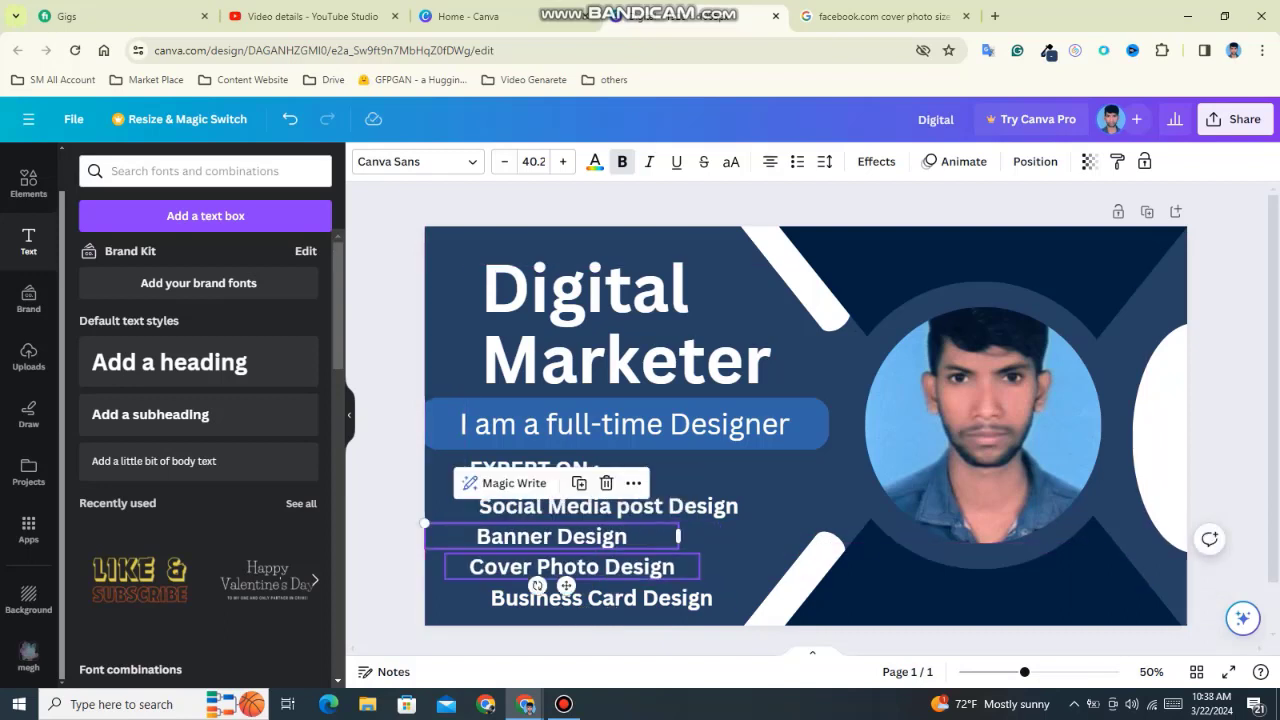
pyautogui.moveTo(566, 585); pyautogui.dragTo(584, 601)
pyautogui.click(600, 598)
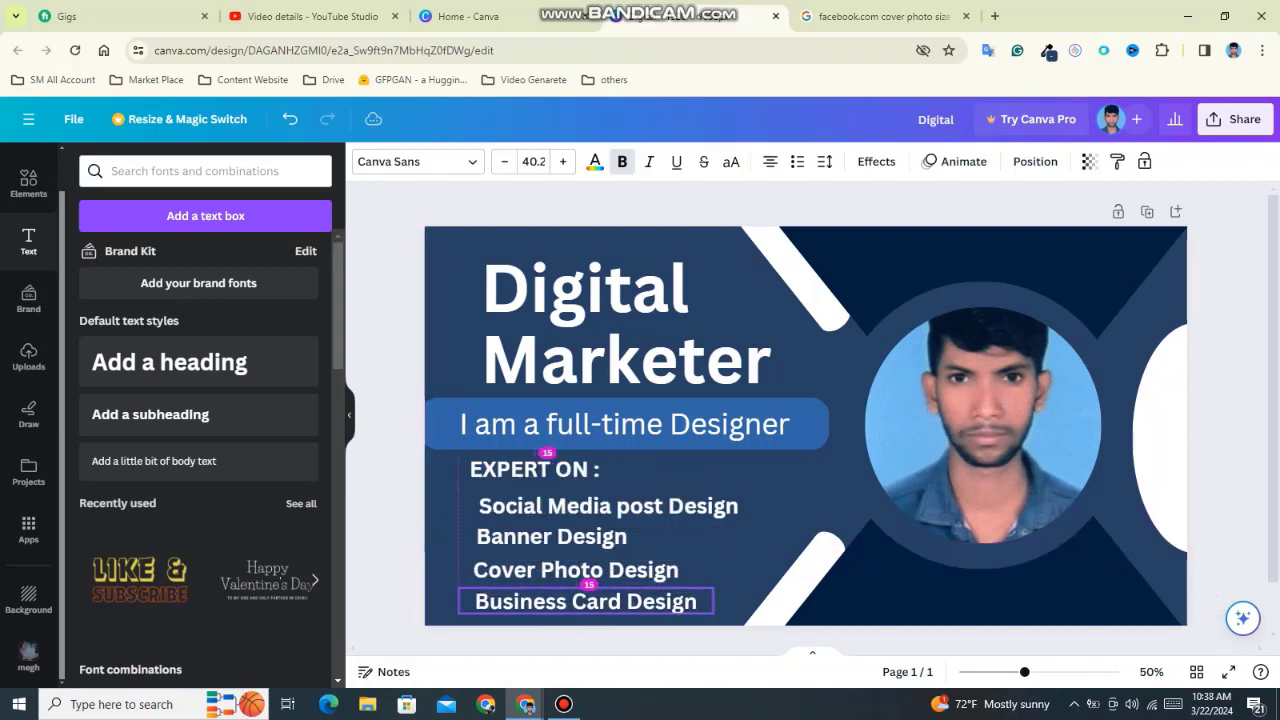
pyautogui.click(575, 569)
pyautogui.click(760, 470)
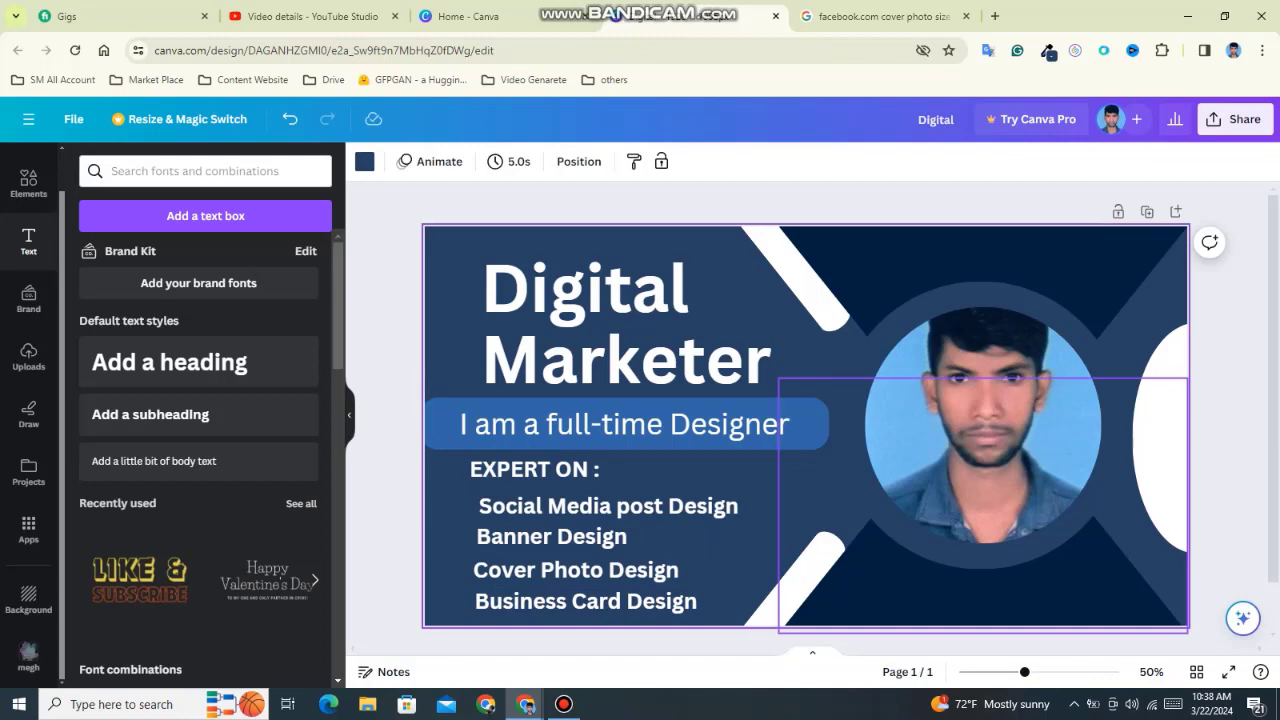
# Step: Search the Elements library for 'Instagram icon'
pyautogui.click(980, 595)
pyautogui.click(28, 183)
pyautogui.scroll(-5, 200, 430)
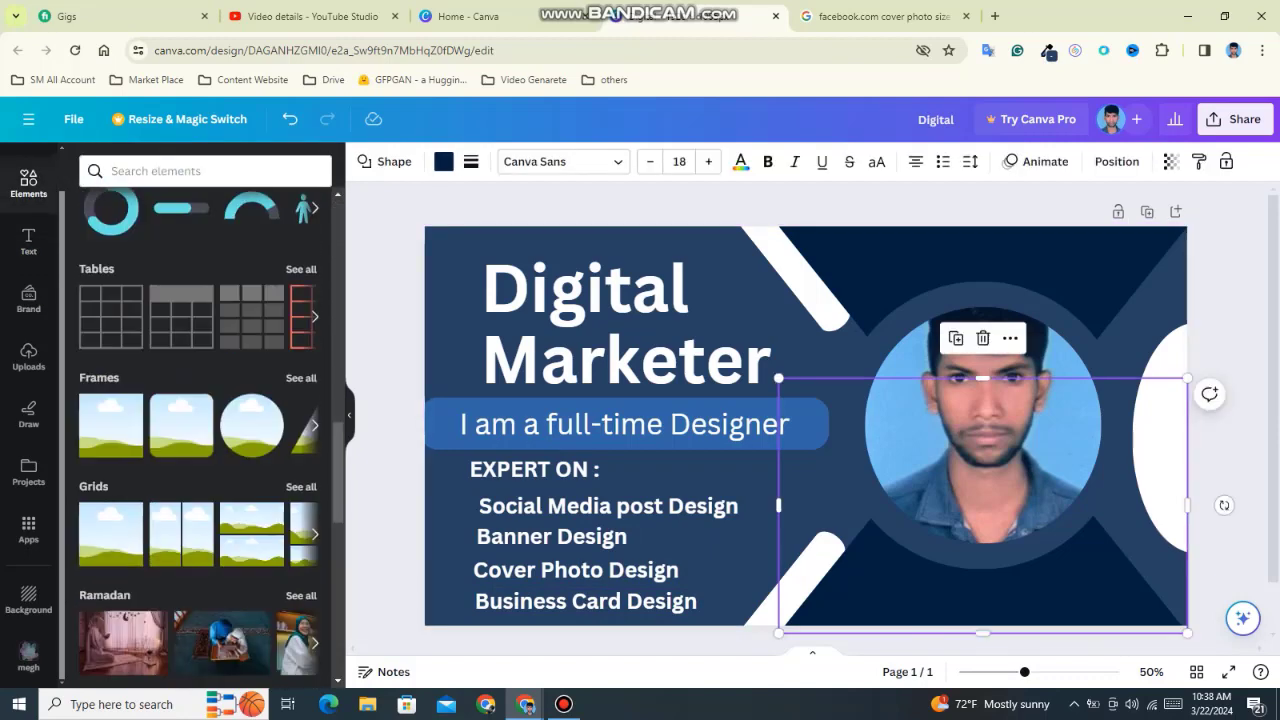
pyautogui.scroll(-3, 200, 430)
pyautogui.click(200, 171)
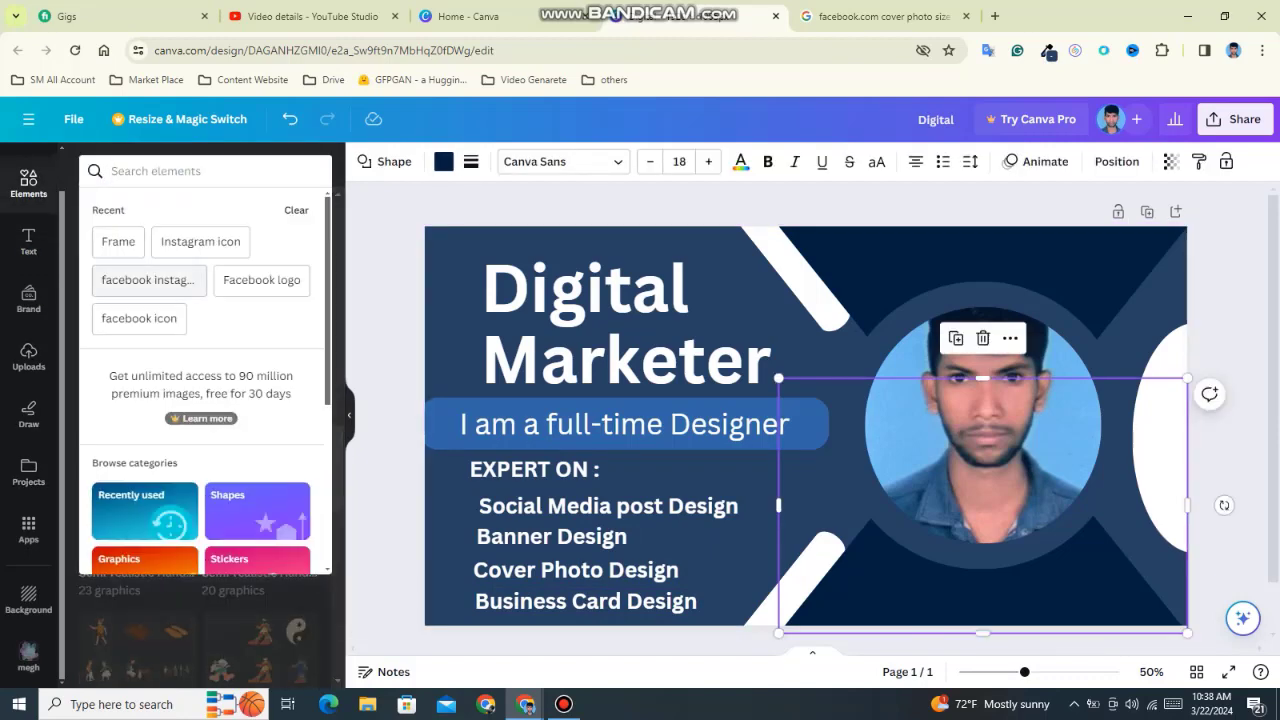
pyautogui.click(200, 241)
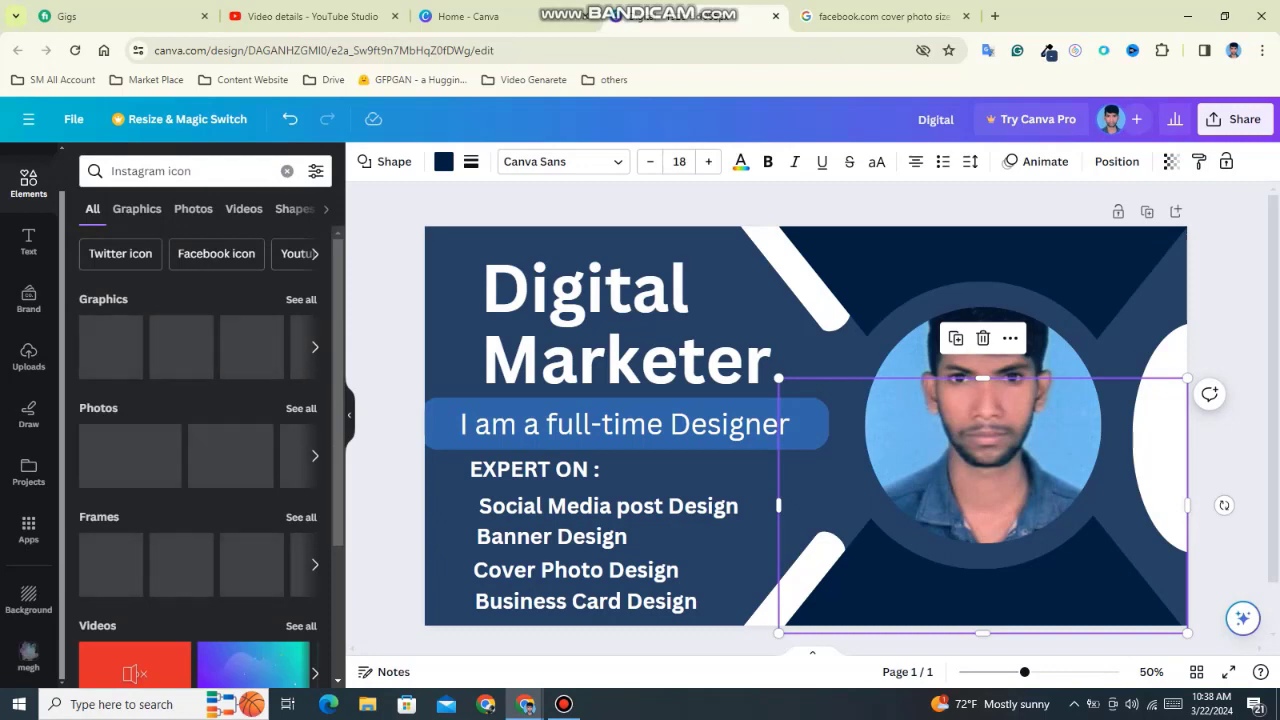
# Step: Nudge the four EXPERT ON list lines into left alignment
pyautogui.moveTo(600, 506); pyautogui.dragTo(589, 506)
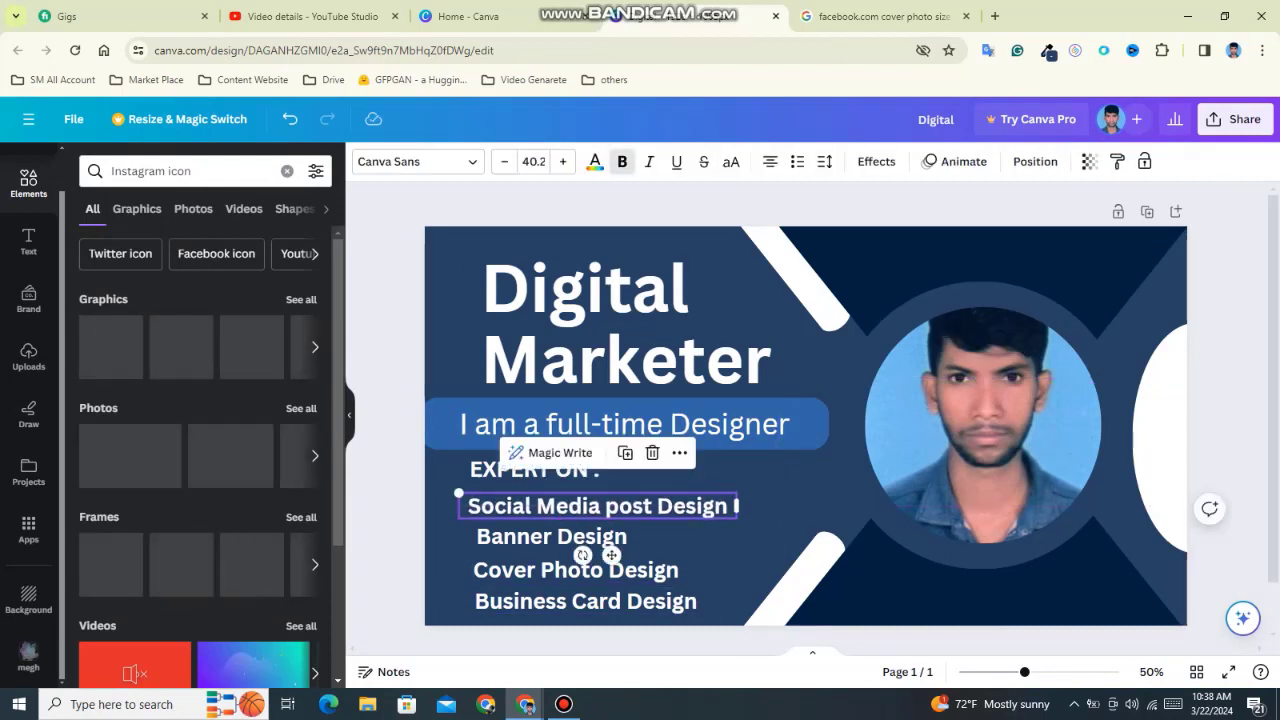
pyautogui.click(551, 536)
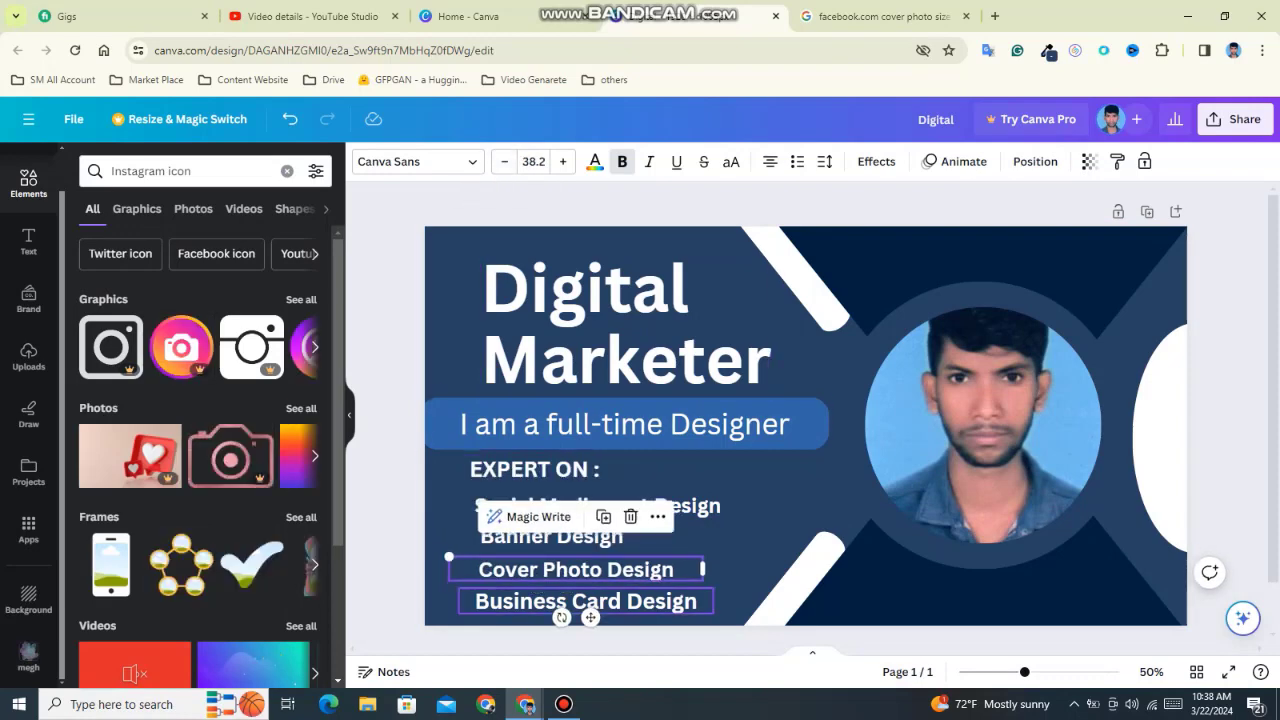
pyautogui.click(585, 601)
pyautogui.click(575, 569)
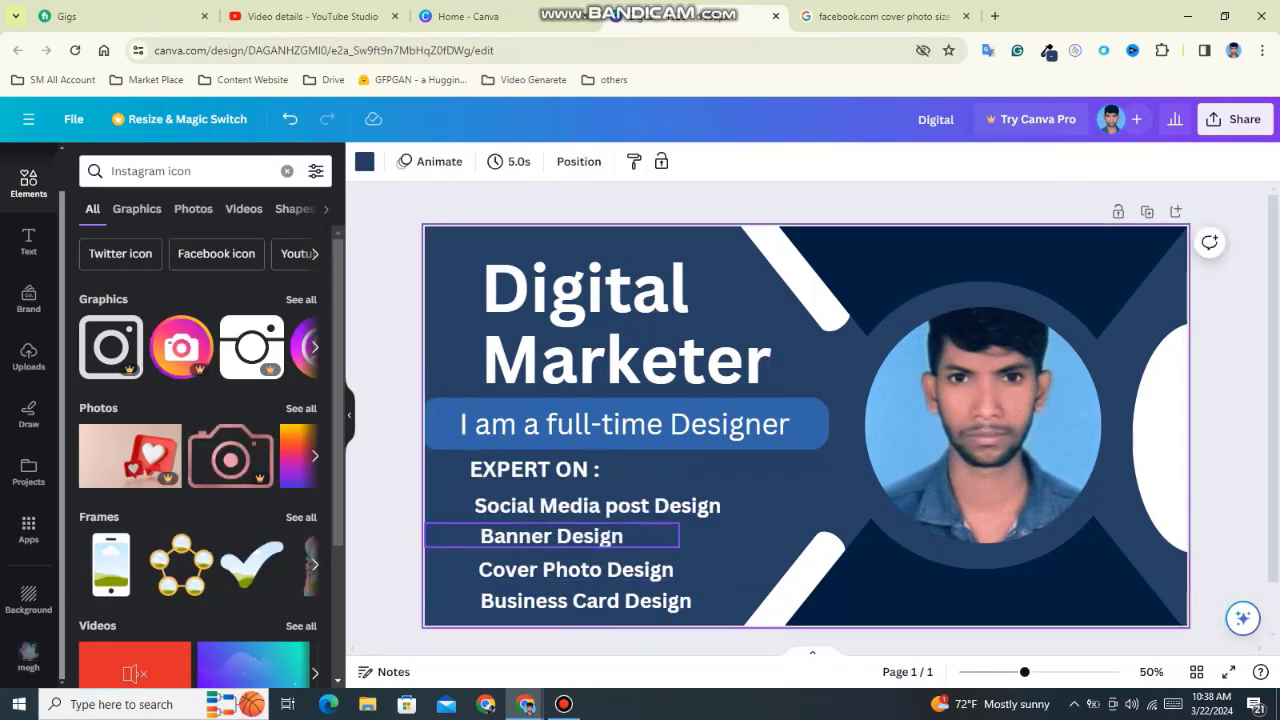
pyautogui.moveTo(551, 536); pyautogui.dragTo(547, 536)
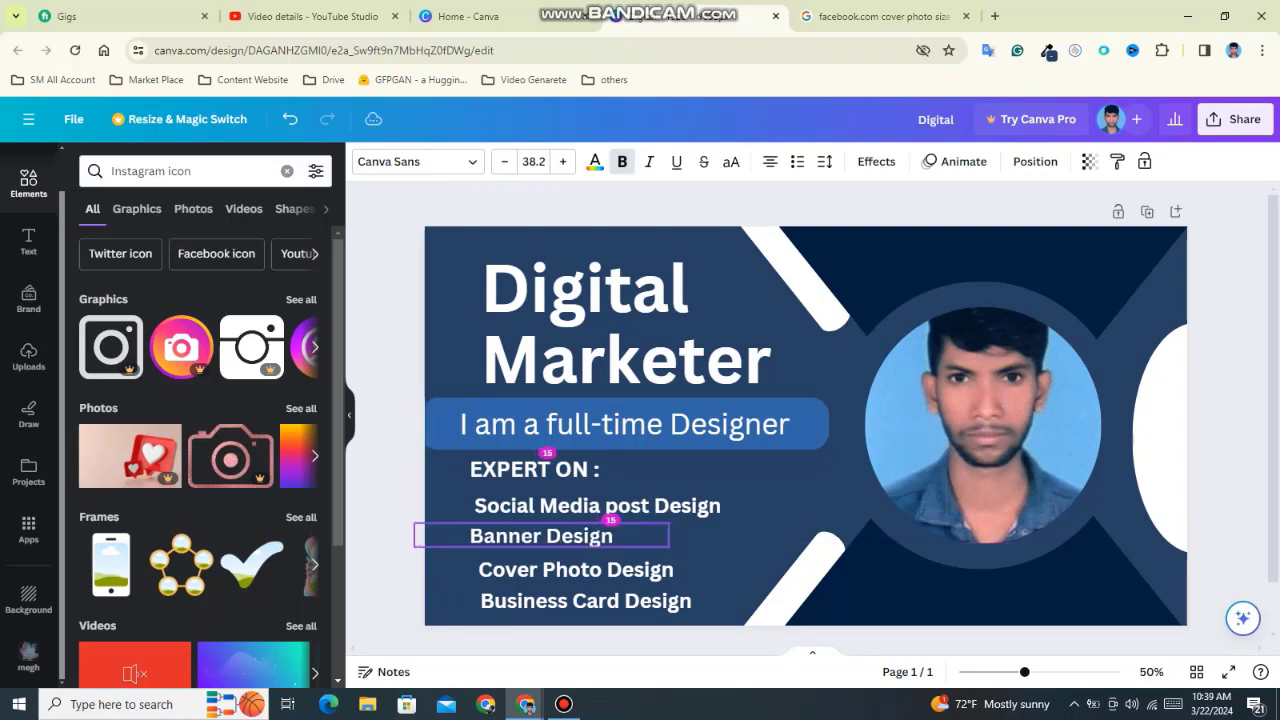
pyautogui.moveTo(575, 569)
pyautogui.mouseDown()
pyautogui.moveTo(564, 567)
pyautogui.moveTo(575, 598)
pyautogui.mouseUp()
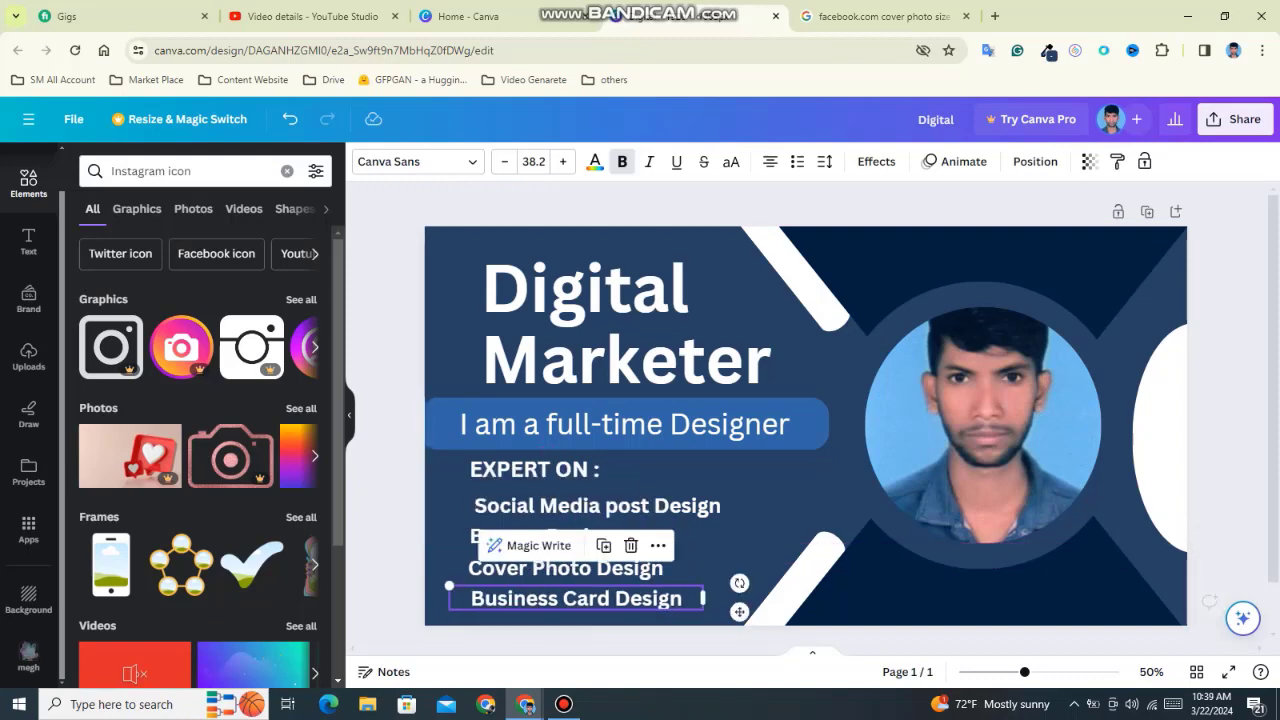
pyautogui.click(556, 506)
pyautogui.moveTo(556, 506); pyautogui.dragTo(553, 504)
pyautogui.click(576, 598)
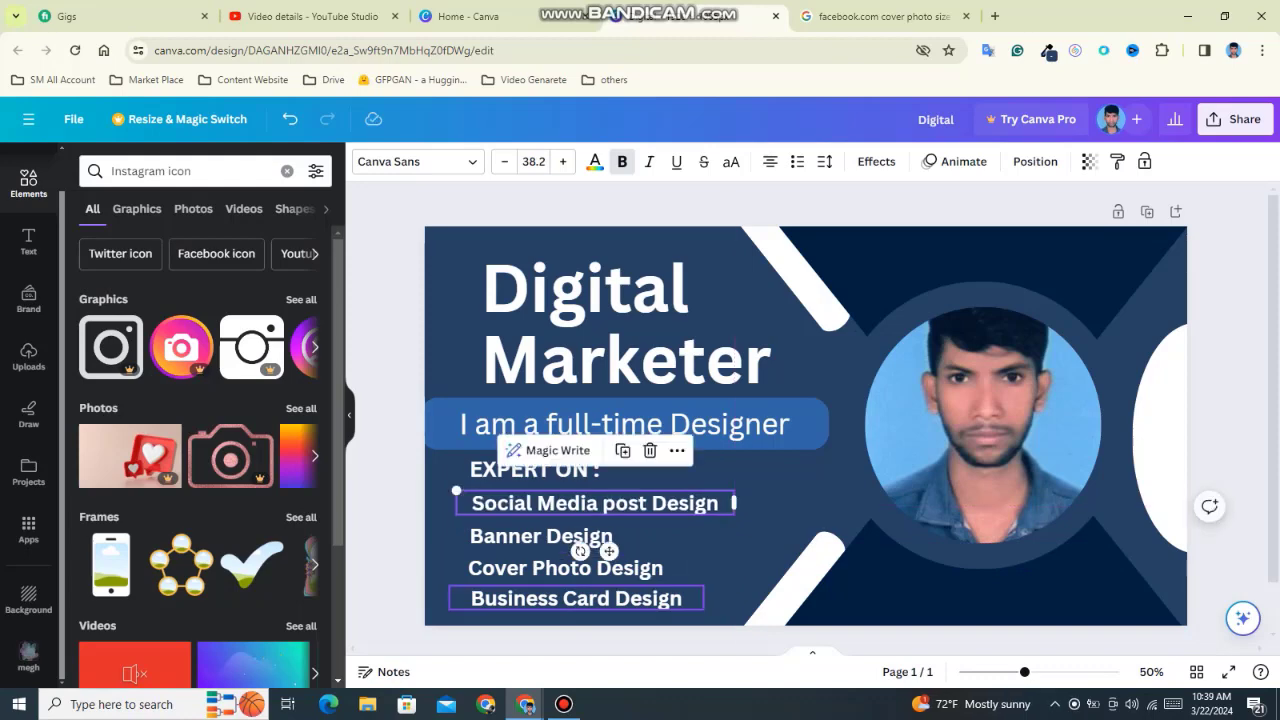
pyautogui.moveTo(576, 598); pyautogui.dragTo(575, 600)
pyautogui.click(760, 600)
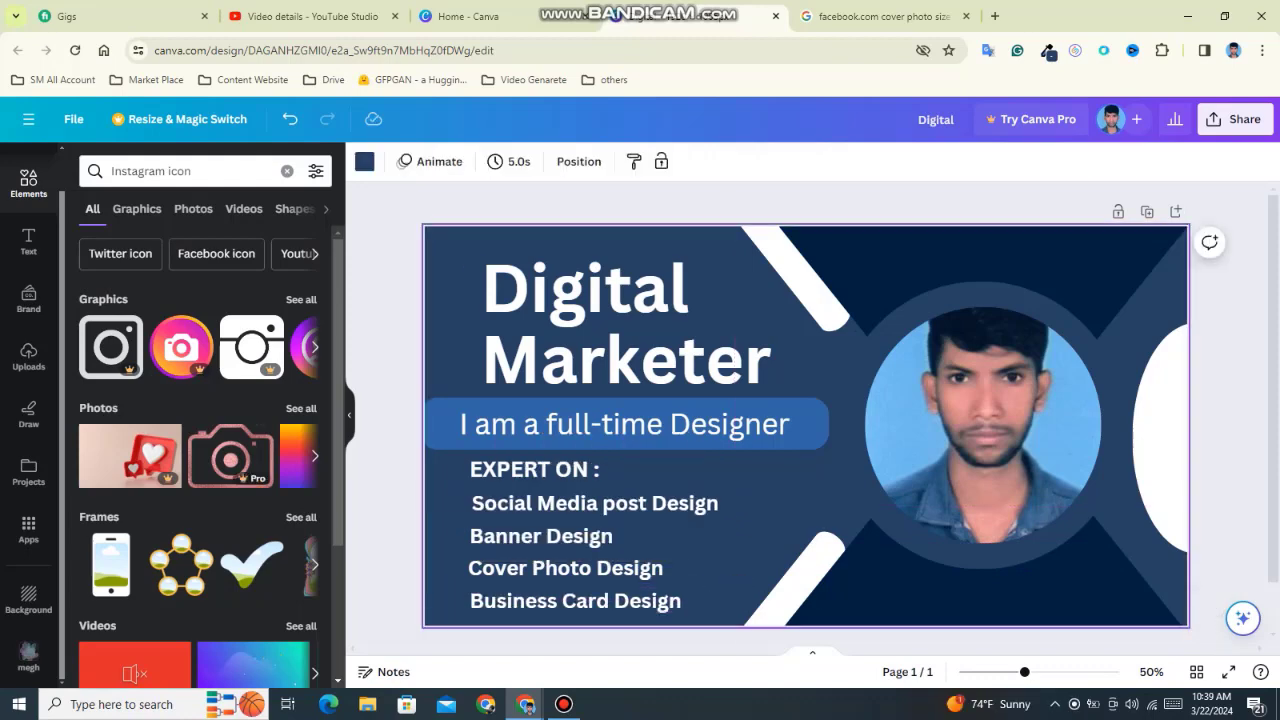
# Step: From Graphics results, add Facebook, chrome Instagram, black envelope and paper-plane icons to the cover
pyautogui.click(301, 299)
pyautogui.scroll(-1, 200, 400)
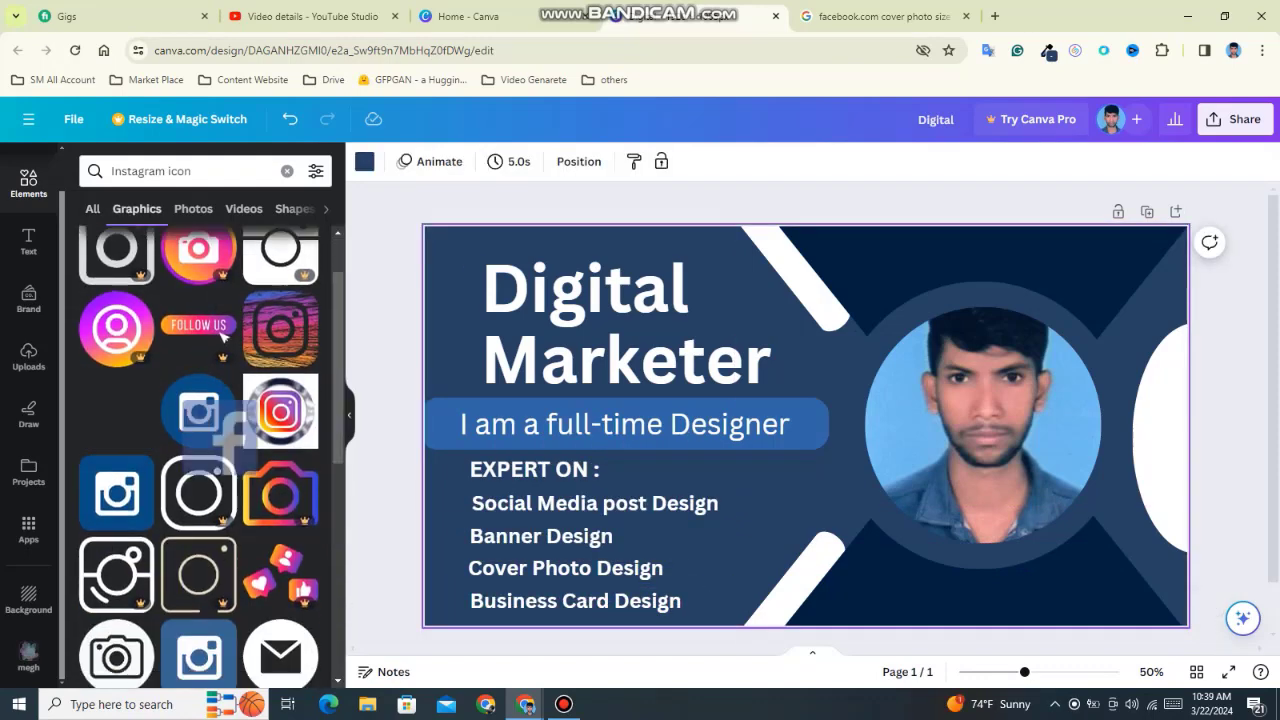
pyautogui.click(117, 411)
pyautogui.click(280, 411)
pyautogui.scroll(-1, 200, 450)
pyautogui.click(199, 446)
pyautogui.scroll(-1, 200, 450)
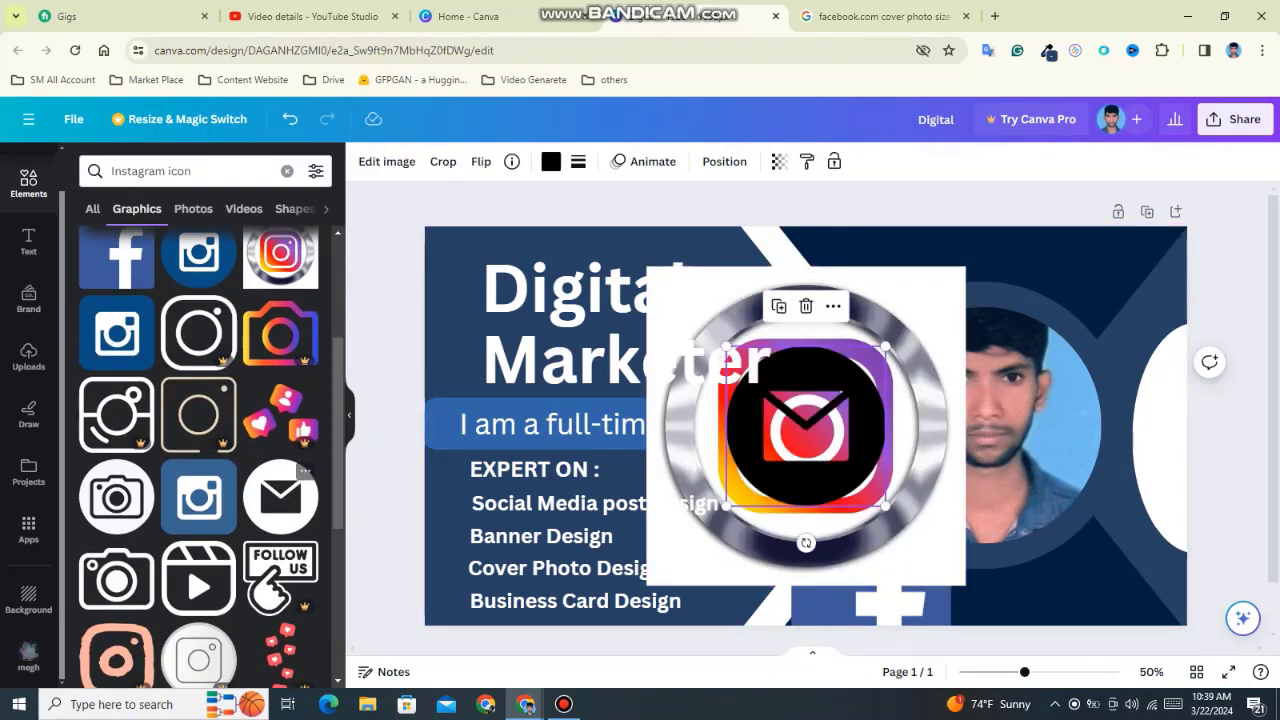
pyautogui.scroll(-3, 200, 450)
pyautogui.scroll(-3, 200, 450)
pyautogui.click(199, 311)
pyautogui.scroll(-3, 199, 400)
pyautogui.scroll(-3, 199, 400)
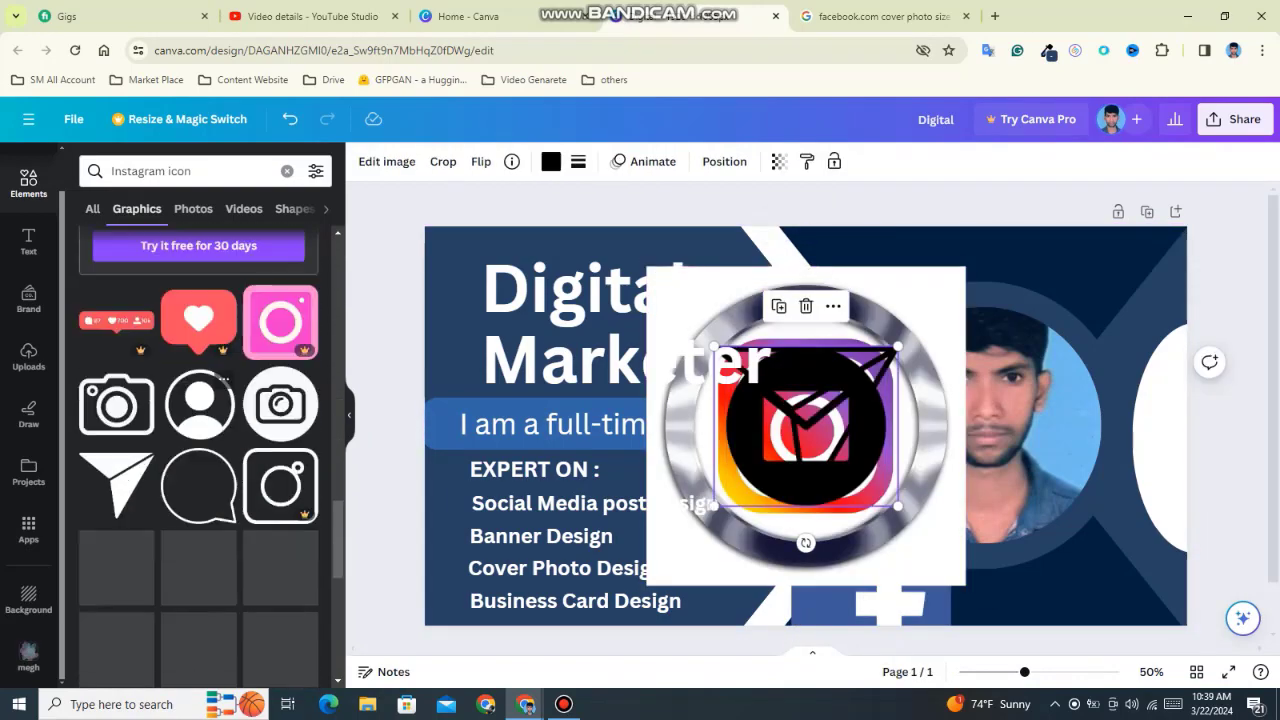
pyautogui.scroll(-3, 199, 400)
pyautogui.scroll(-2, 199, 320)
pyautogui.scroll(-2, 200, 450)
# Step: Search Elements for 'social media icons instagram' and browse the results
pyautogui.scroll(-3, 200, 450)
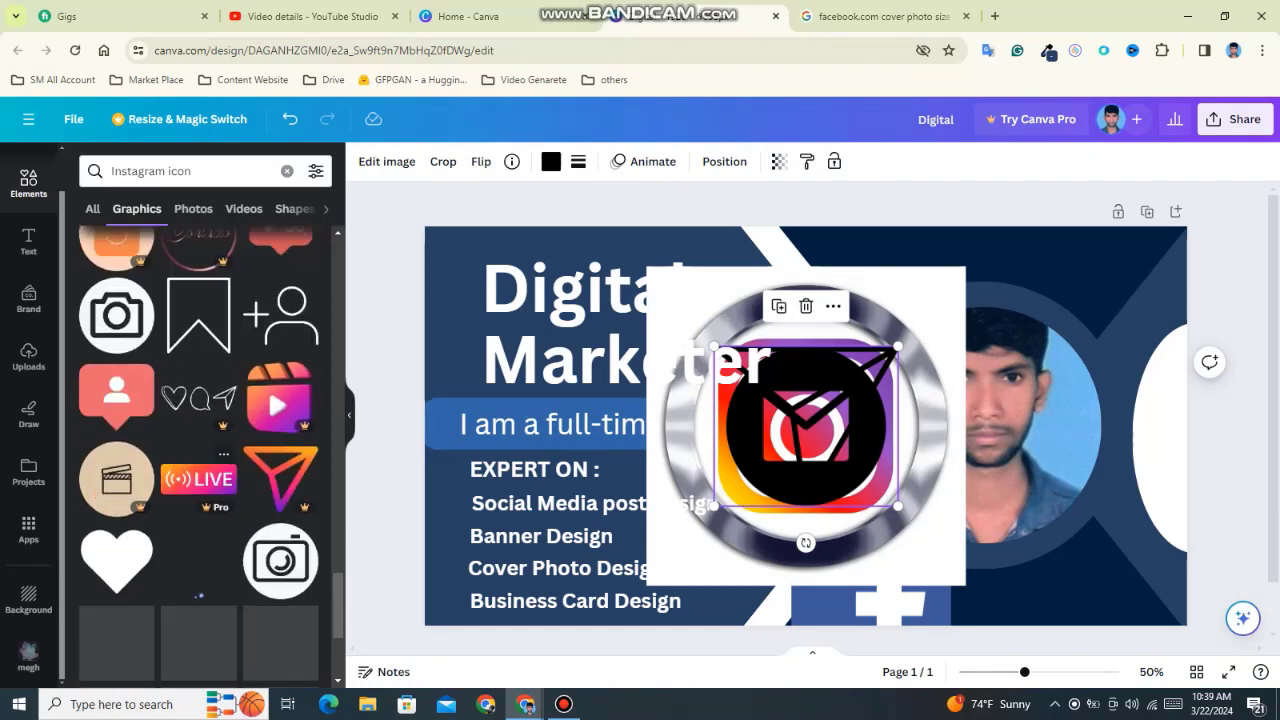
pyautogui.scroll(5, 200, 450)
pyautogui.doubleClick(137, 171)
pyautogui.click(194, 344)
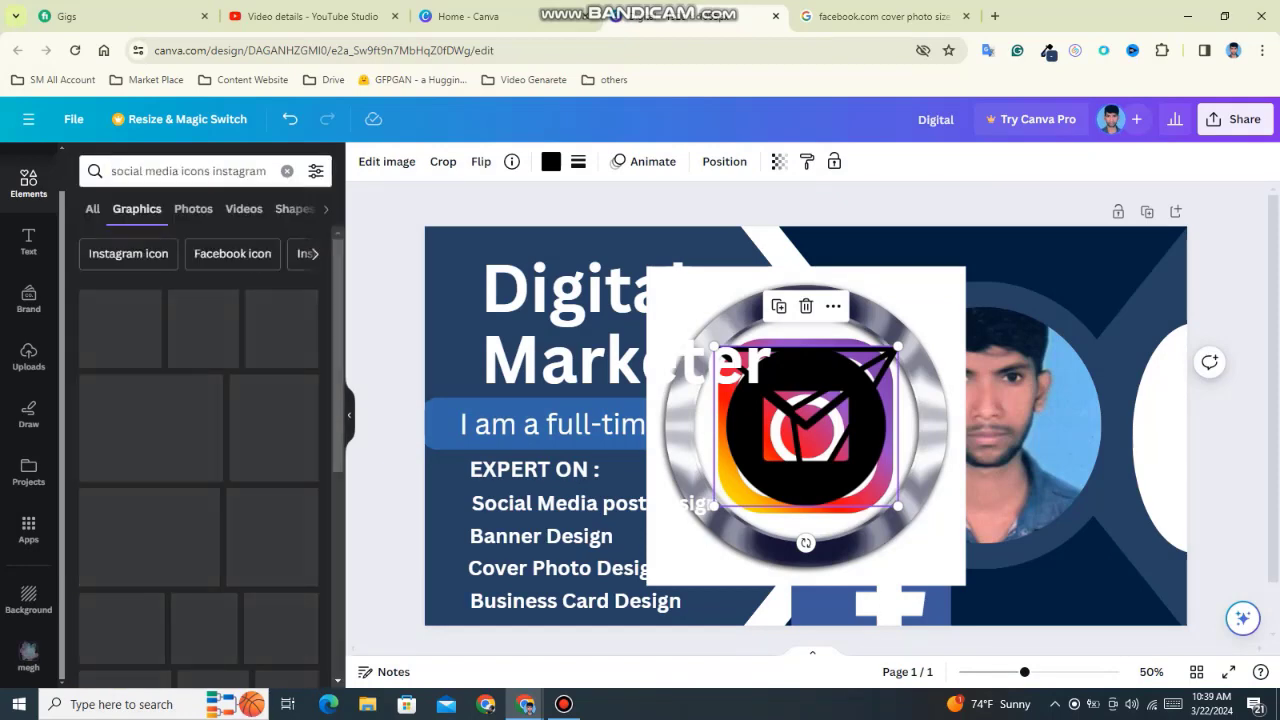
pyautogui.scroll(-5, 200, 450)
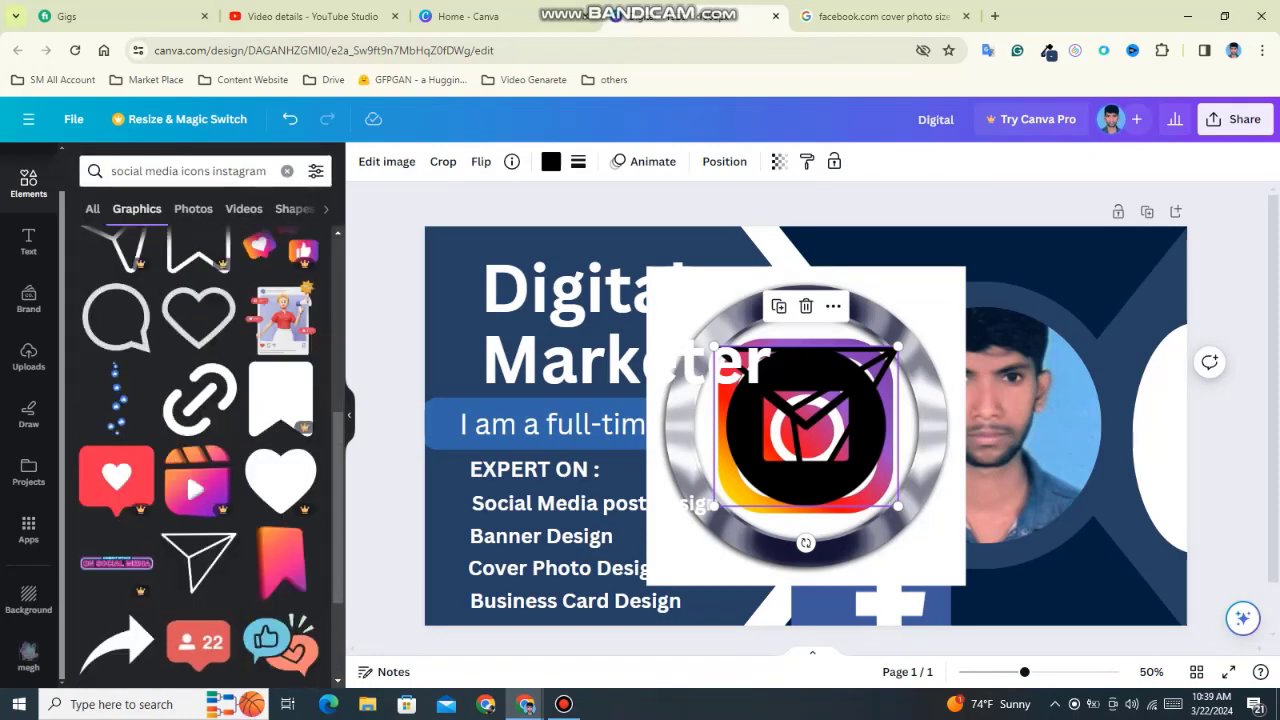
# Step: Search 'youtube icon' and add the black circular YouTube graphic at the cover's lower right
pyautogui.click(287, 171)
pyautogui.write('you')
pyautogui.click(150, 374)
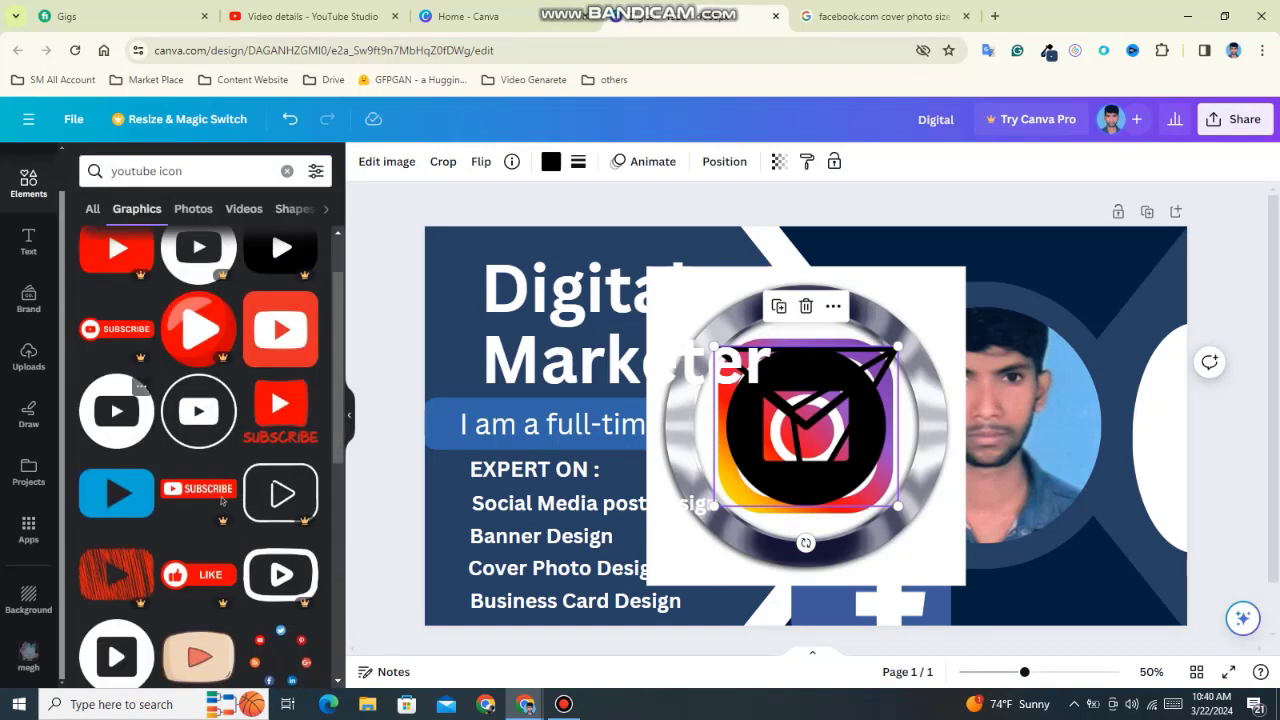
pyautogui.click(116, 410)
pyautogui.scroll(-3, 222, 500)
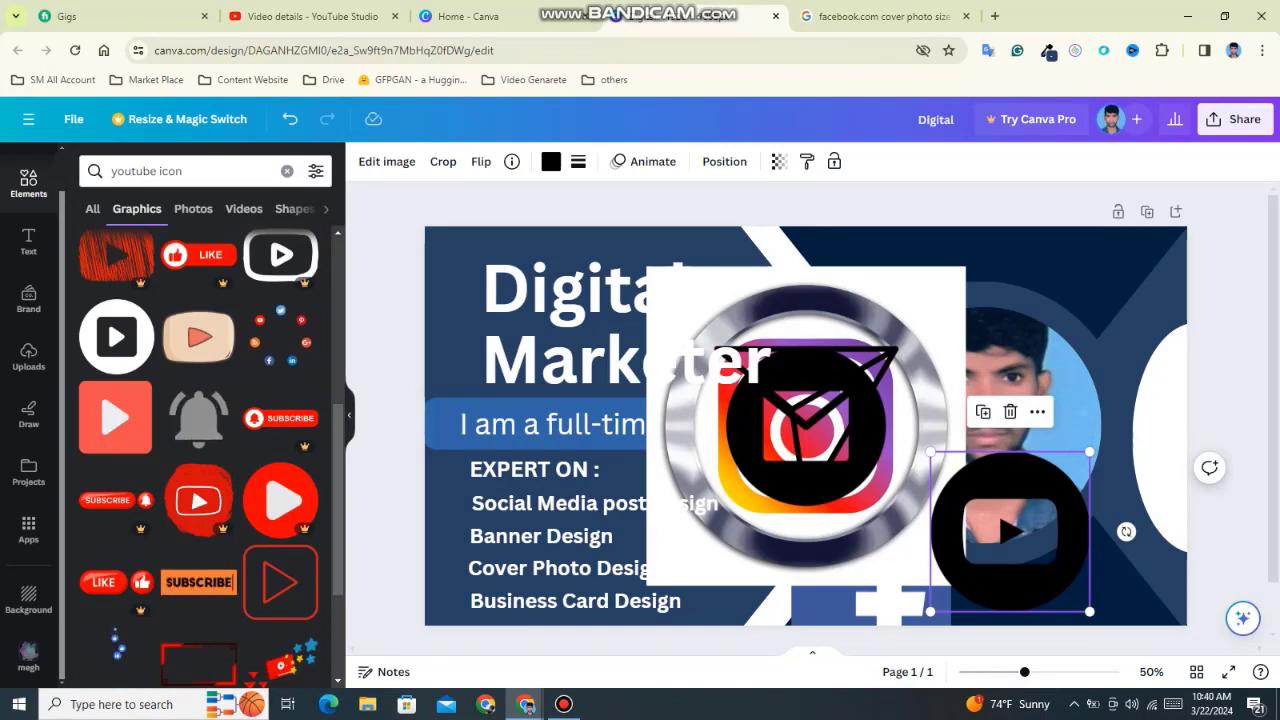
pyautogui.click(551, 161)
# Step: Make the YouTube and envelope icons red, placing a smaller envelope beside YouTube at lower right
pyautogui.click(87, 258)
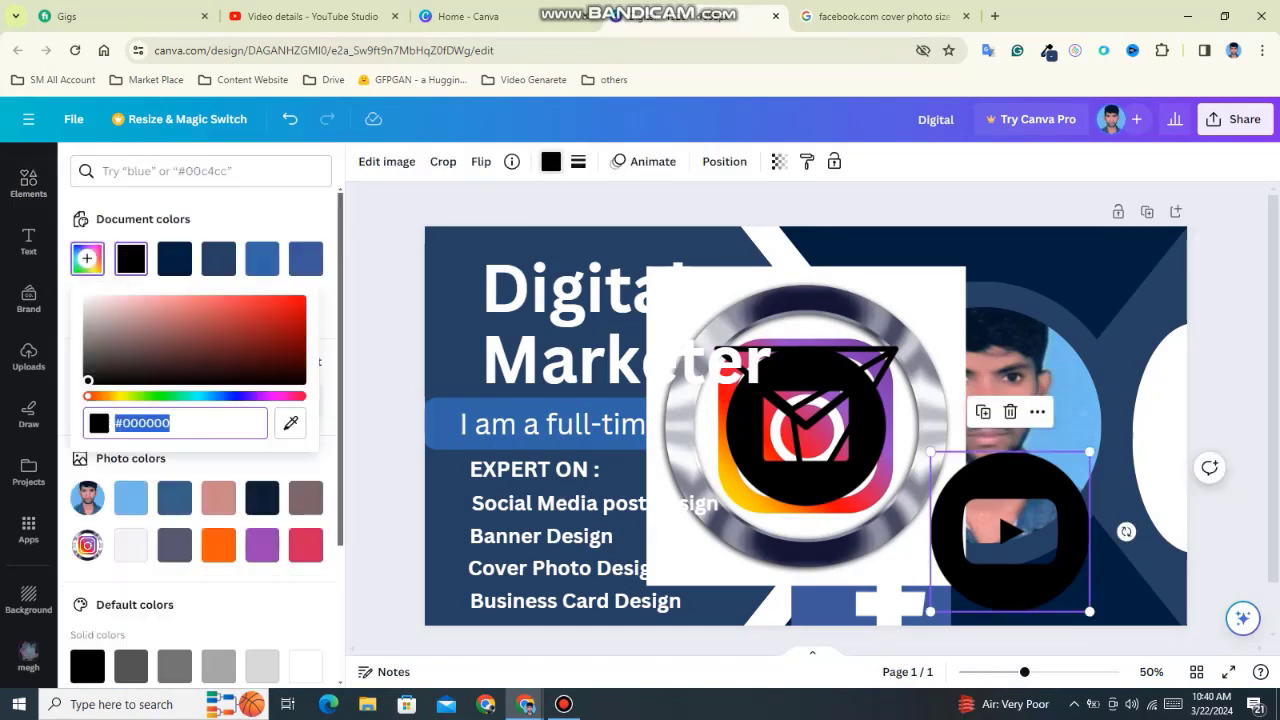
pyautogui.click(301, 313)
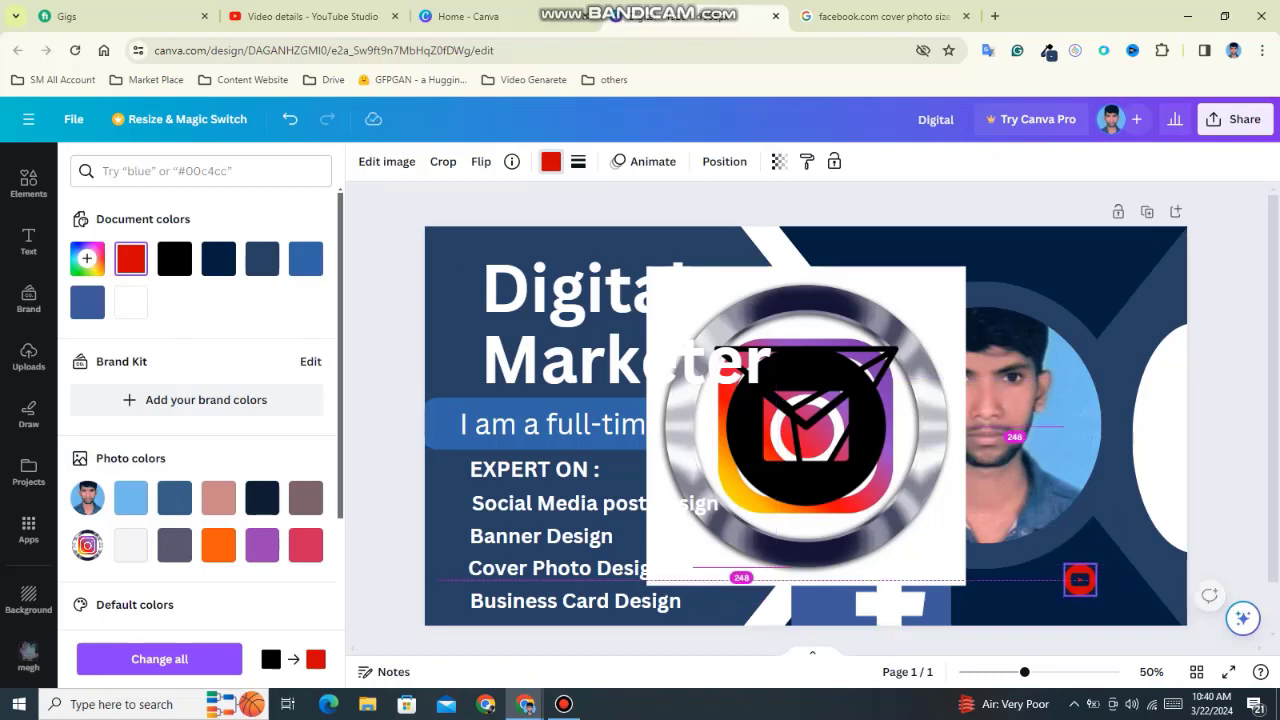
pyautogui.click(810, 420)
pyautogui.moveTo(900, 525)
pyautogui.mouseDown()
pyautogui.moveTo(885, 495)
pyautogui.moveTo(1052, 588)
pyautogui.mouseUp()
pyautogui.click(551, 161)
pyautogui.click(551, 161)
pyautogui.click(87, 301)
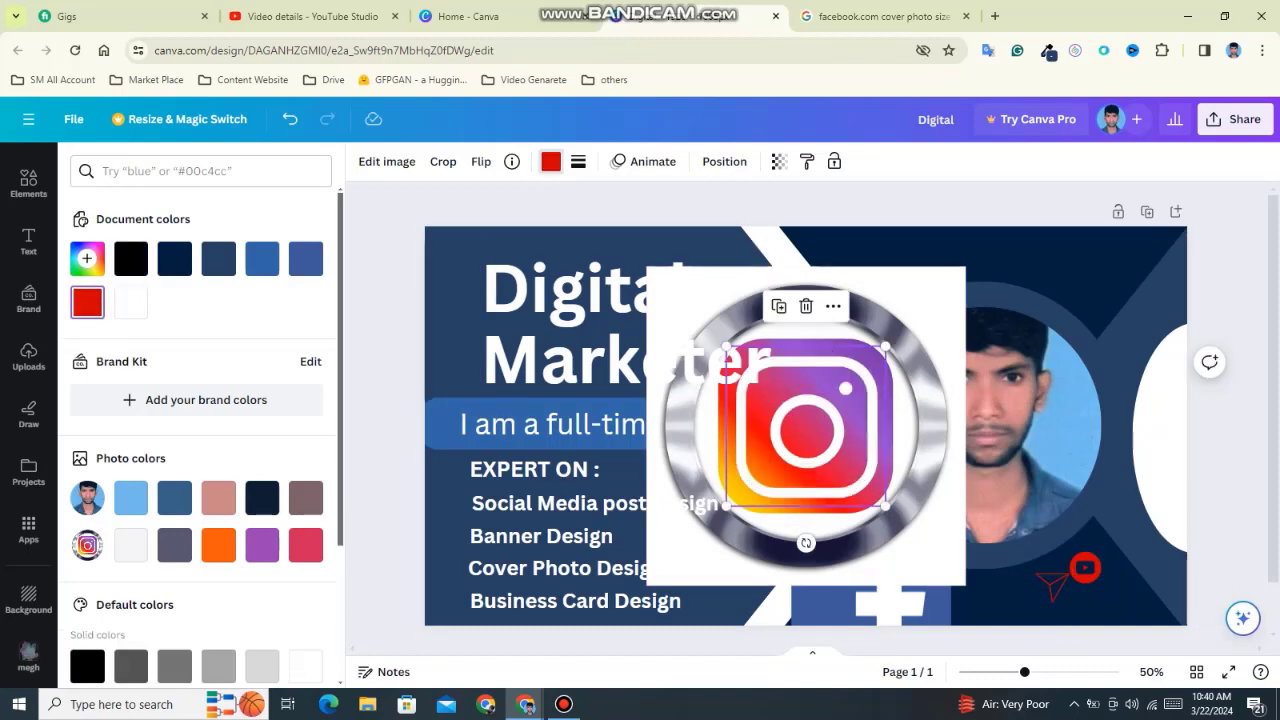
pyautogui.moveTo(940, 457); pyautogui.dragTo(1080, 543)
pyautogui.moveTo(1002, 463)
pyautogui.mouseDown()
pyautogui.moveTo(1105, 572)
pyautogui.moveTo(1012, 594)
pyautogui.mouseUp()
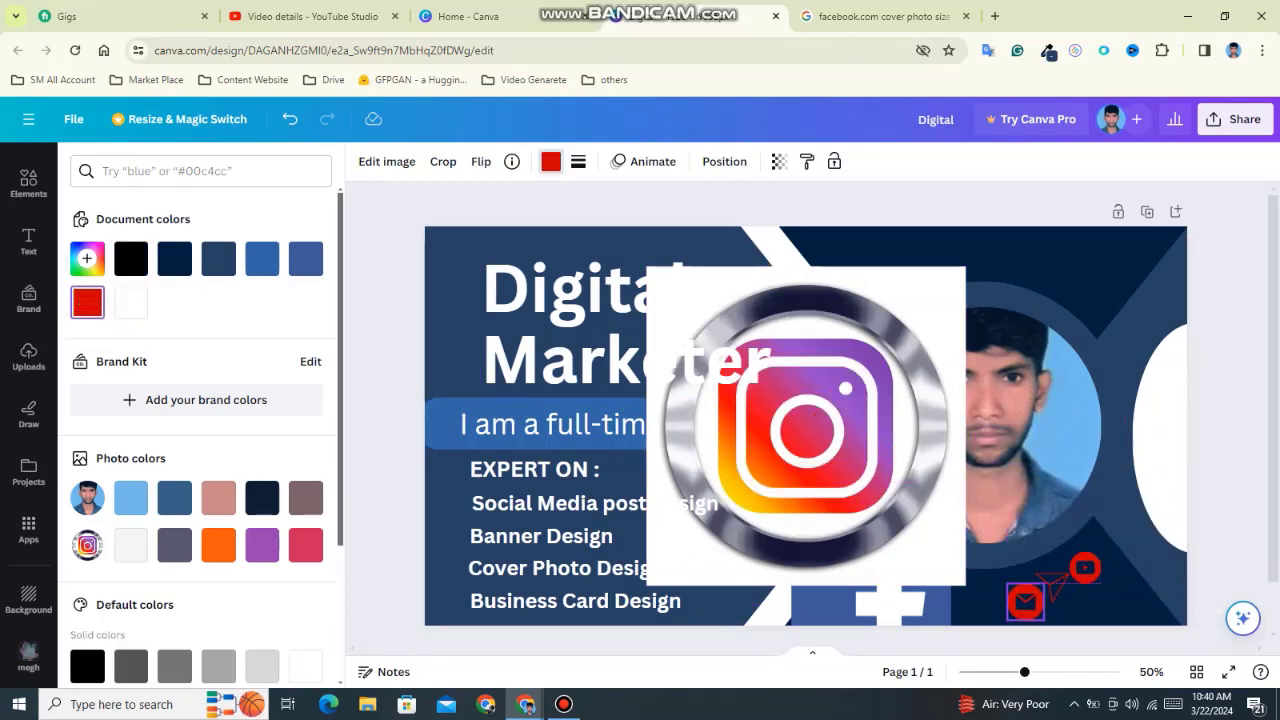
# Step: Turn the Facebook f red and delete the chrome Instagram graphic
pyautogui.click(805, 440)
pyautogui.moveTo(805, 440); pyautogui.dragTo(541, 430)
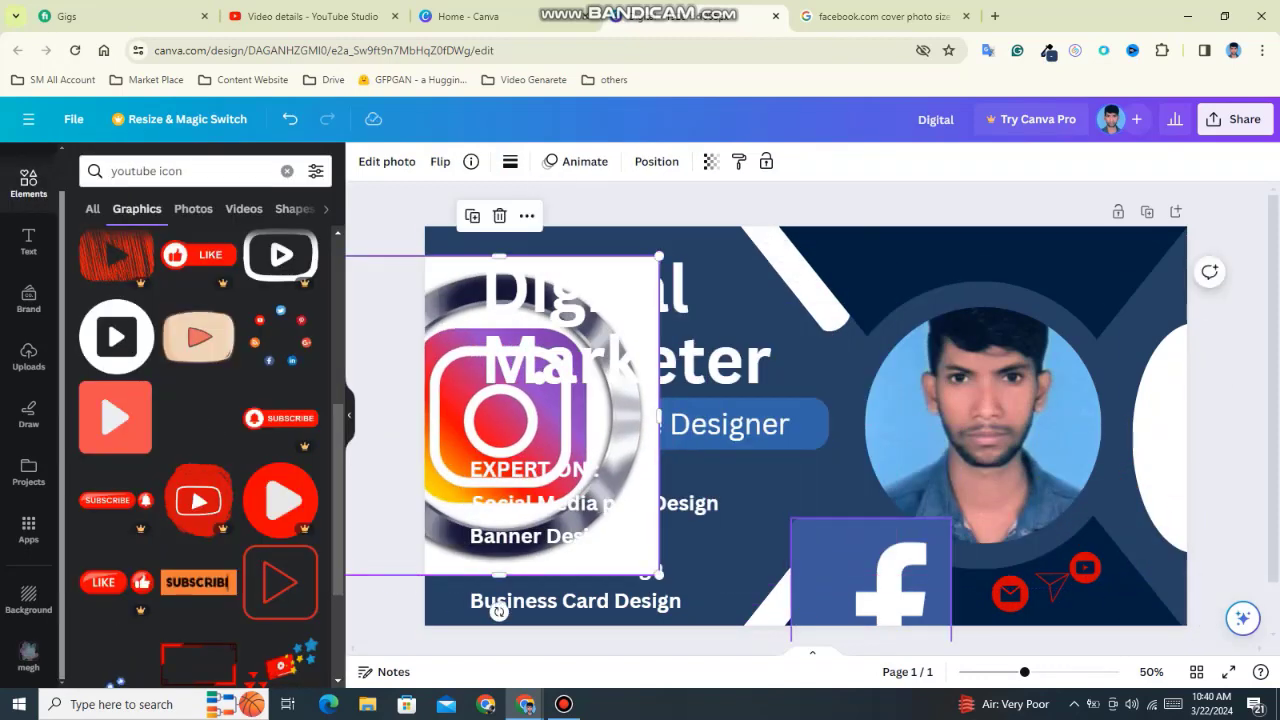
pyautogui.click(870, 570)
pyautogui.click(551, 161)
pyautogui.click(87, 302)
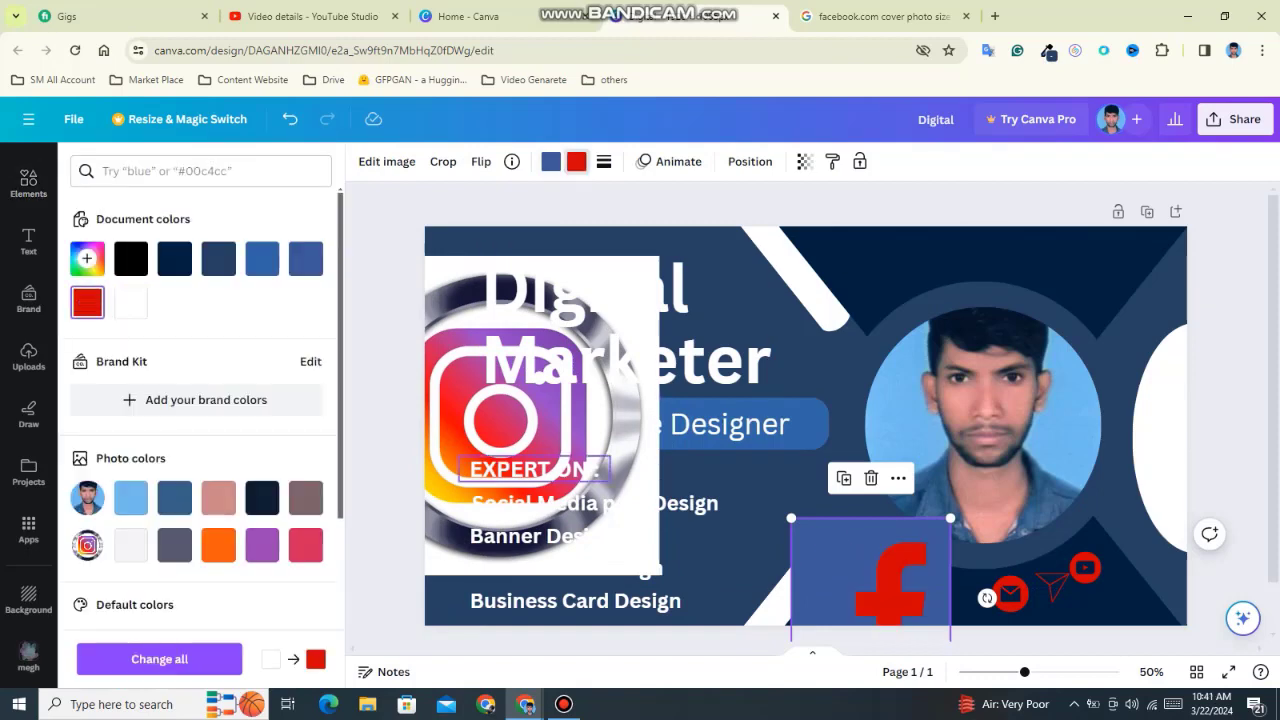
pyautogui.click(600, 330)
pyautogui.scroll(5, 200, 450)
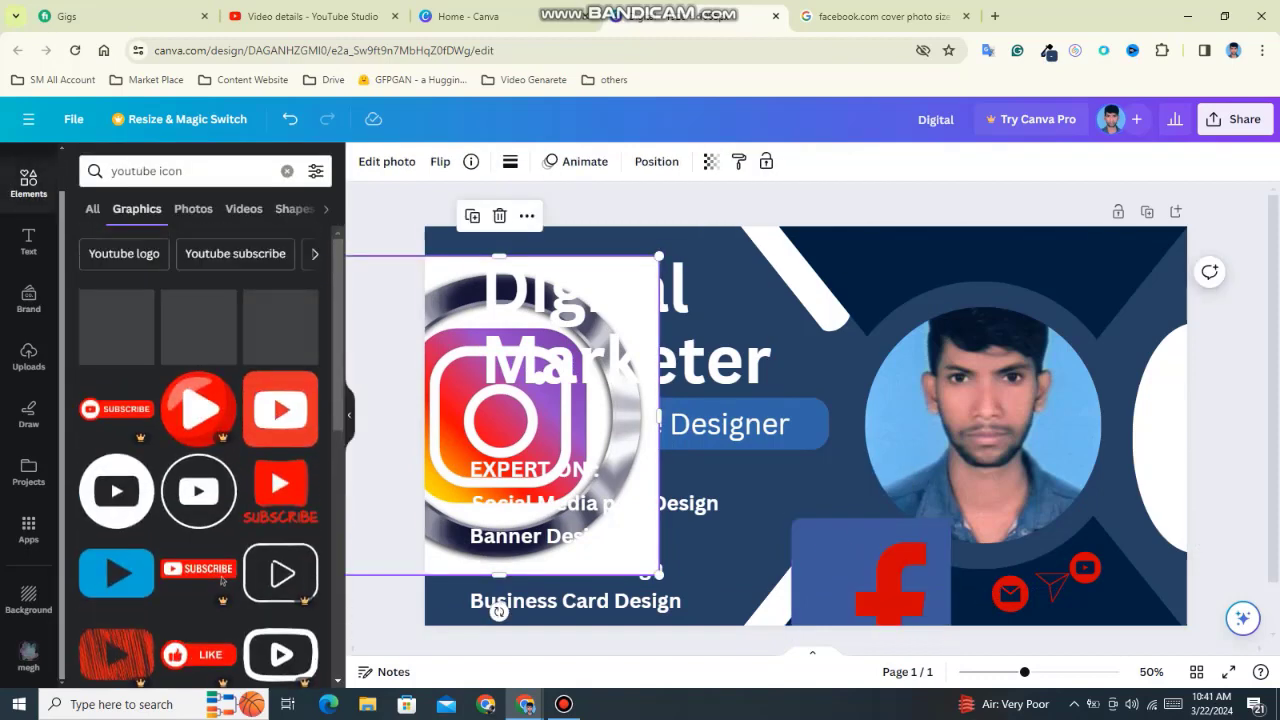
pyautogui.click(499, 215)
# Step: Shrink the Facebook icon and move it beside the mail icon
pyautogui.click(870, 575)
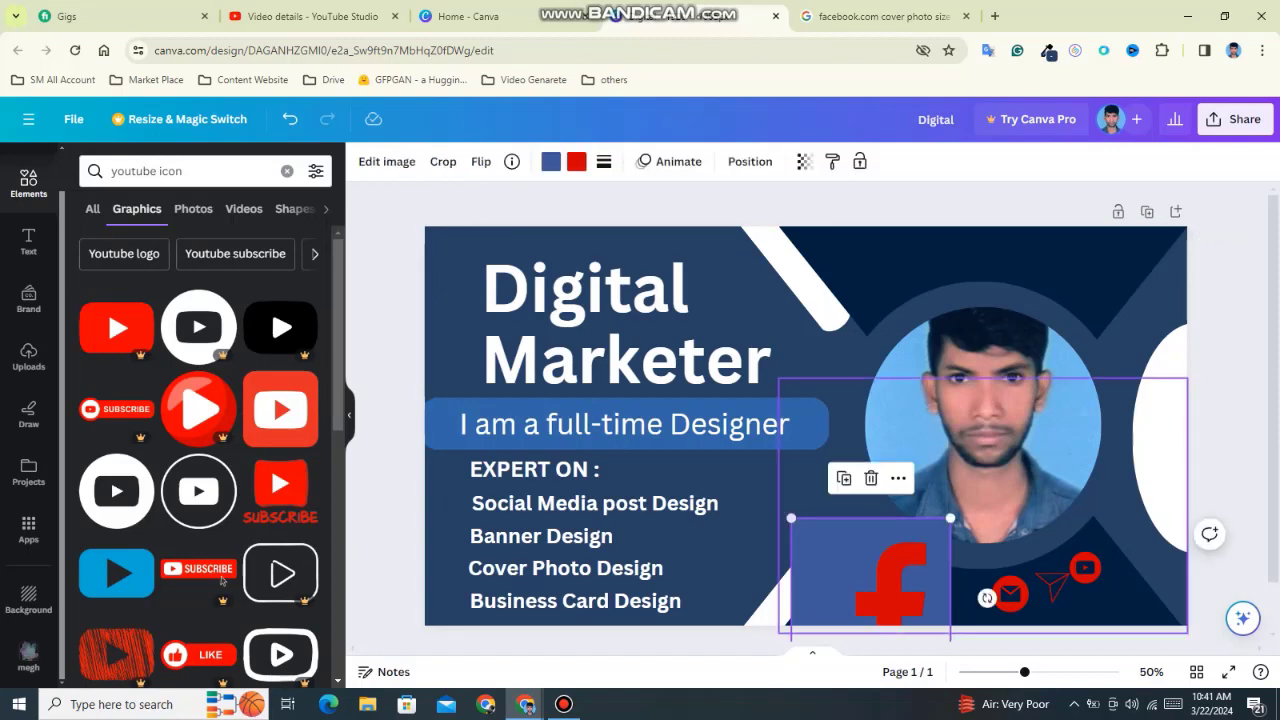
pyautogui.moveTo(870, 575); pyautogui.dragTo(885, 548)
pyautogui.click(551, 161)
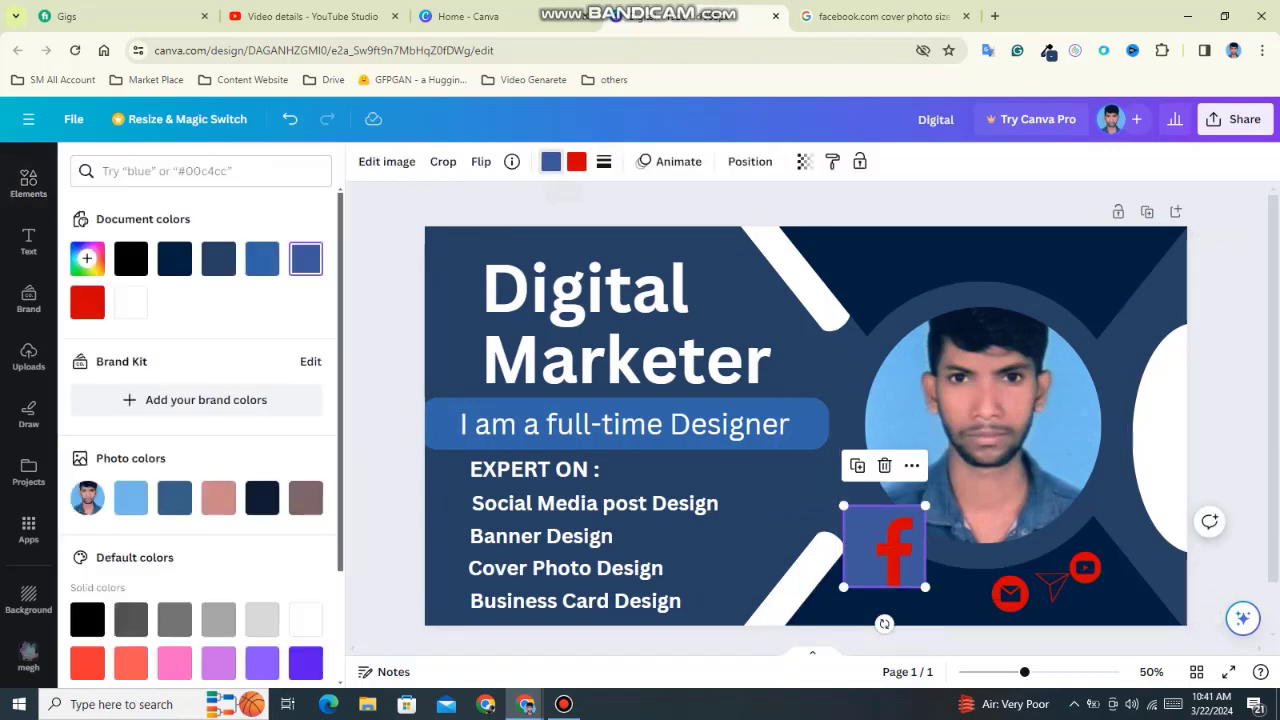
pyautogui.moveTo(884, 546); pyautogui.dragTo(948, 603)
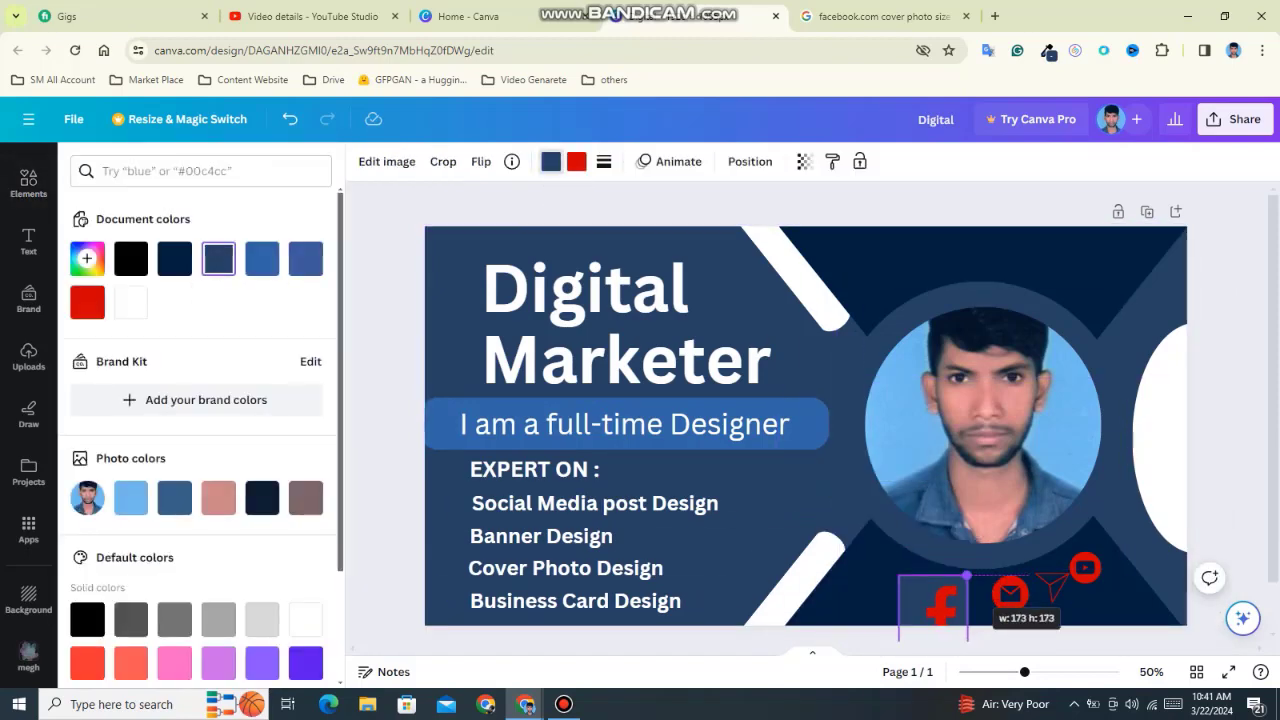
# Step: Zoom in, shrink the Facebook icon further, move it up-left and tilt it about 8°
pyautogui.keyDown('ctrl'); pyautogui.scroll(5, 795, 620); pyautogui.keyUp('ctrl')
pyautogui.scroll(-1, 806, 420)
pyautogui.hscroll(5, 806, 420)
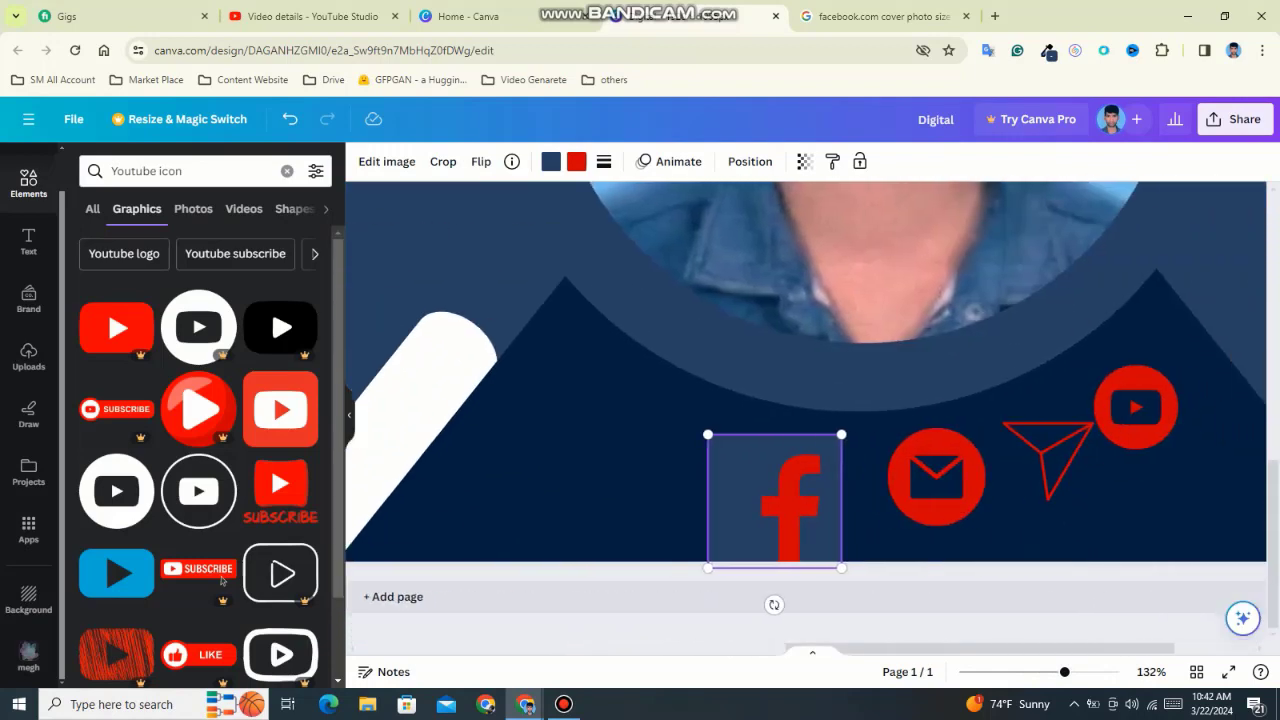
pyautogui.moveTo(590, 393); pyautogui.dragTo(634, 437)
pyautogui.moveTo(680, 485); pyautogui.dragTo(612, 428)
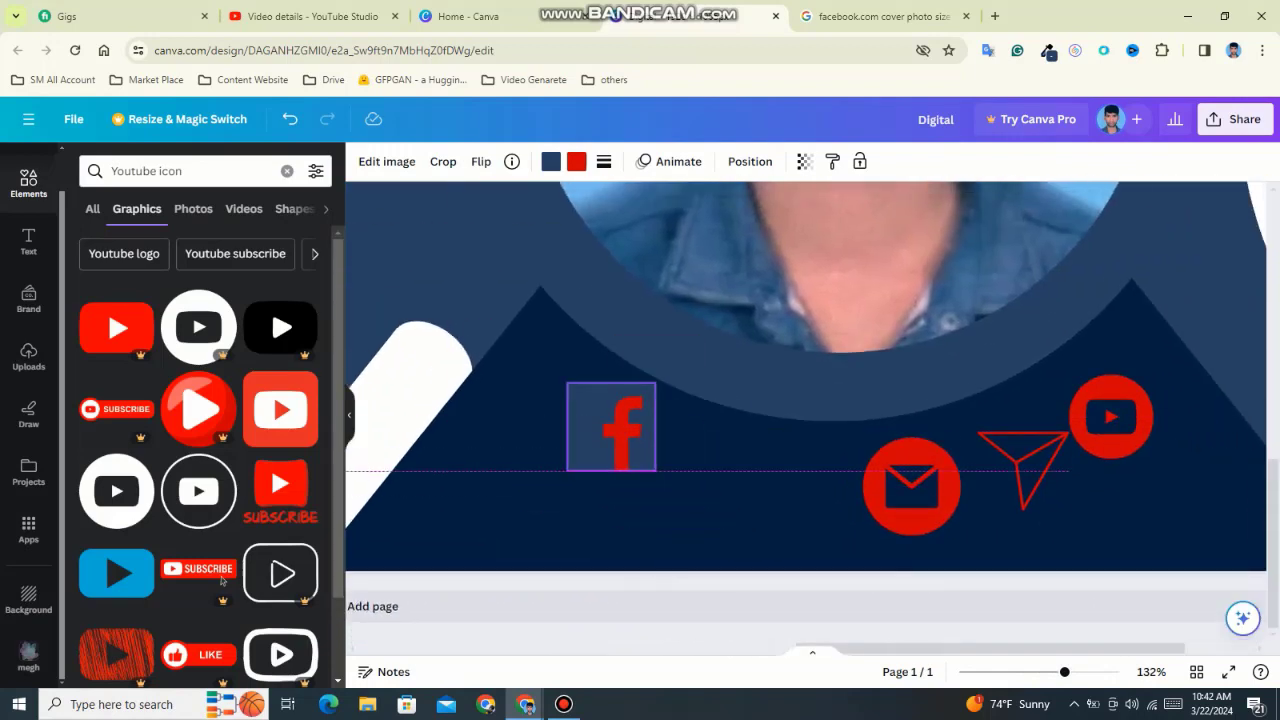
pyautogui.moveTo(610, 497); pyautogui.dragTo(598, 497)
# Step: Line the mail and paper-plane icons up beside Facebook and tilt the mail icon slightly
pyautogui.moveTo(911, 486); pyautogui.dragTo(783, 482)
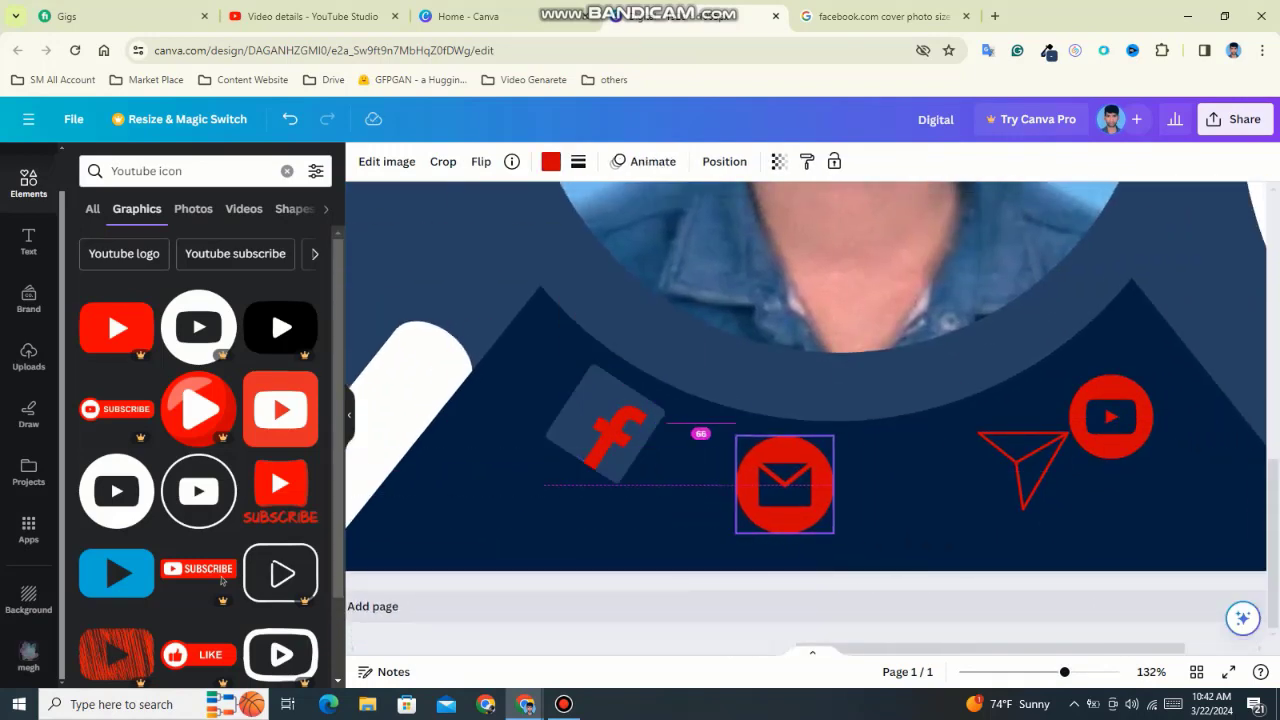
pyautogui.moveTo(1022, 470); pyautogui.dragTo(966, 470)
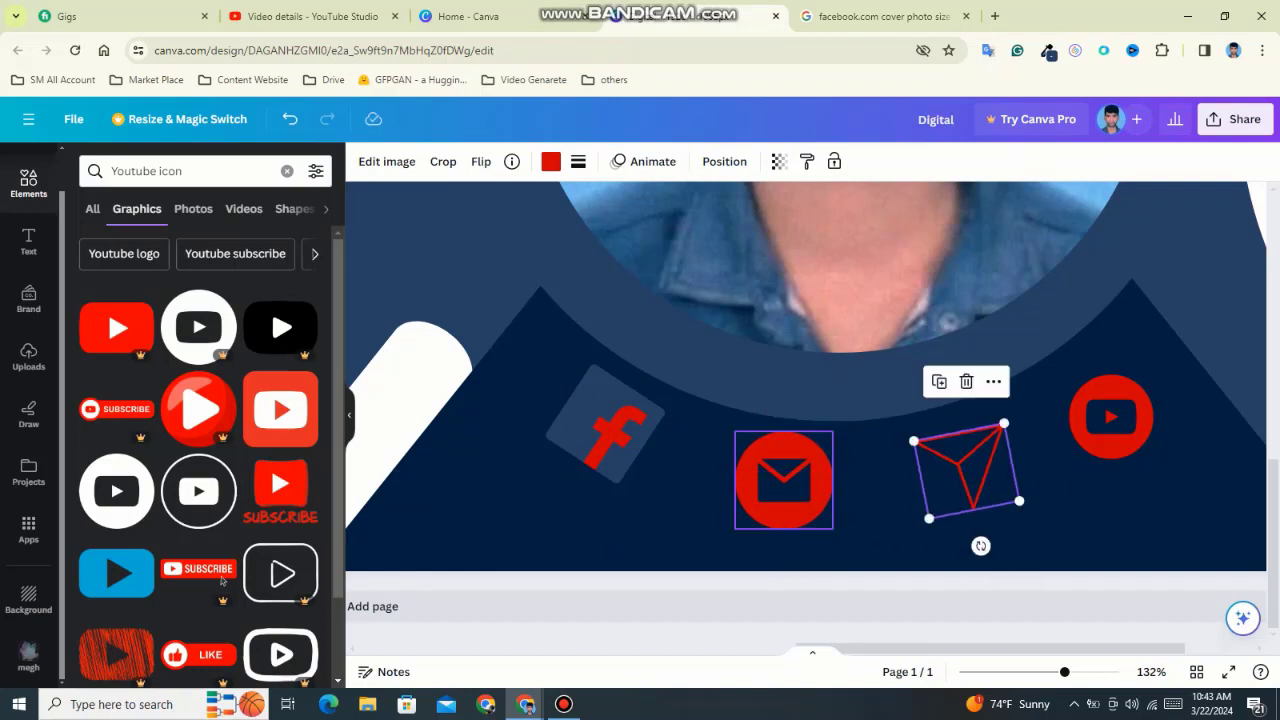
pyautogui.click(783, 480)
pyautogui.moveTo(783, 552); pyautogui.dragTo(803, 550)
# Step: Move and tilt the YouTube icon into the row and tilt the paper-plane icon
pyautogui.click(1111, 416)
pyautogui.moveTo(1111, 416); pyautogui.dragTo(1096, 395)
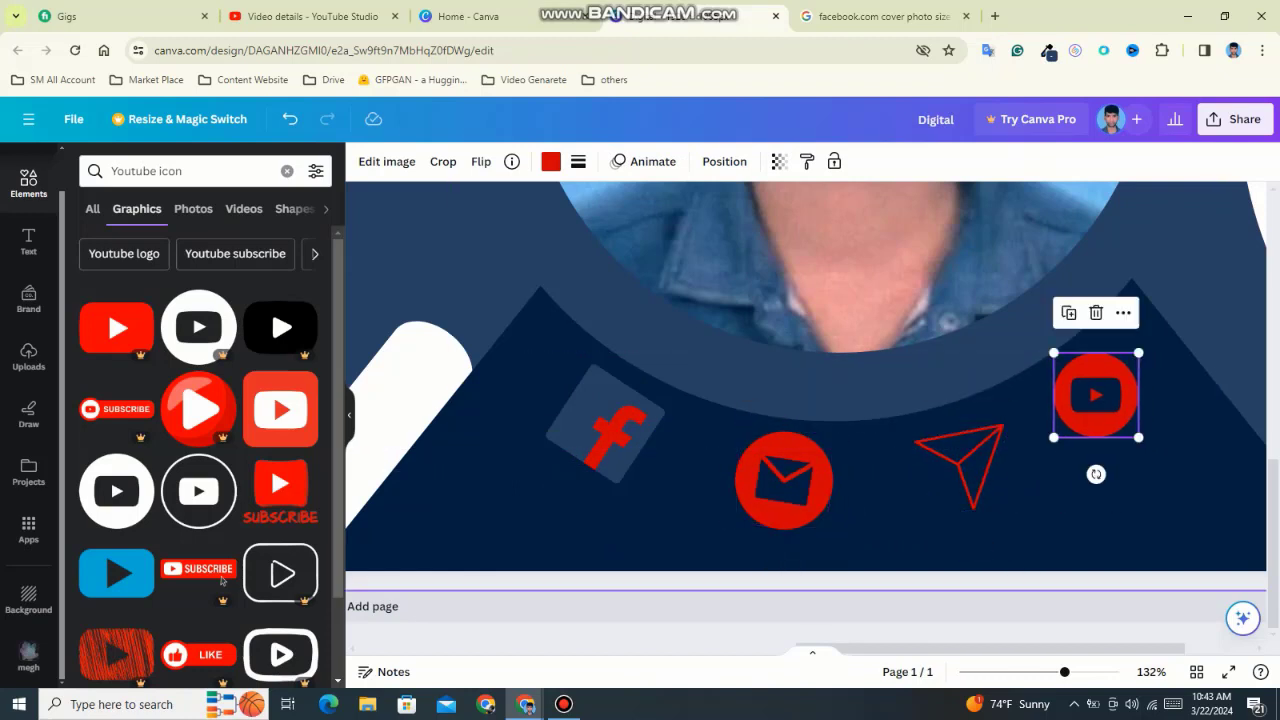
pyautogui.moveTo(1146, 451); pyautogui.dragTo(1146, 451)
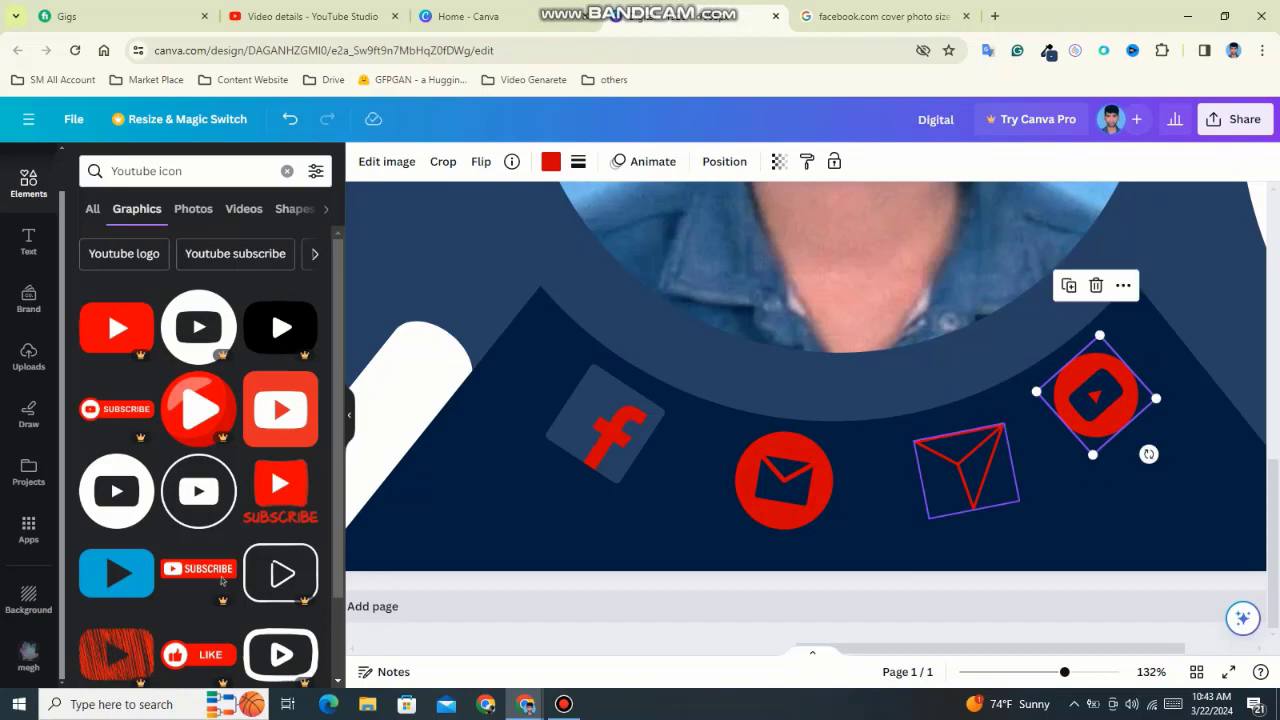
pyautogui.click(960, 466)
pyautogui.moveTo(980, 543); pyautogui.dragTo(994, 542)
pyautogui.moveTo(1096, 395); pyautogui.dragTo(1083, 398)
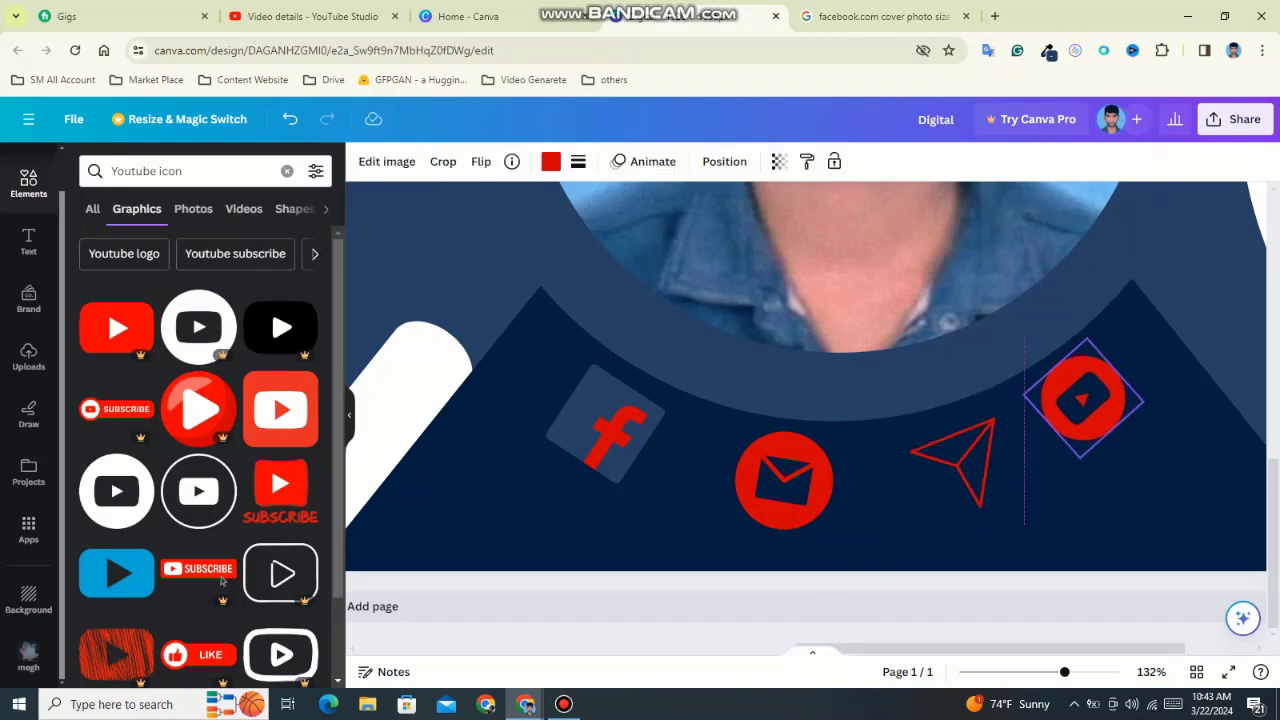
# Step: Fine-tune the mail, paper-plane and YouTube positions so the row is evenly spaced
pyautogui.click(965, 468)
pyautogui.moveTo(784, 480); pyautogui.dragTo(789, 486)
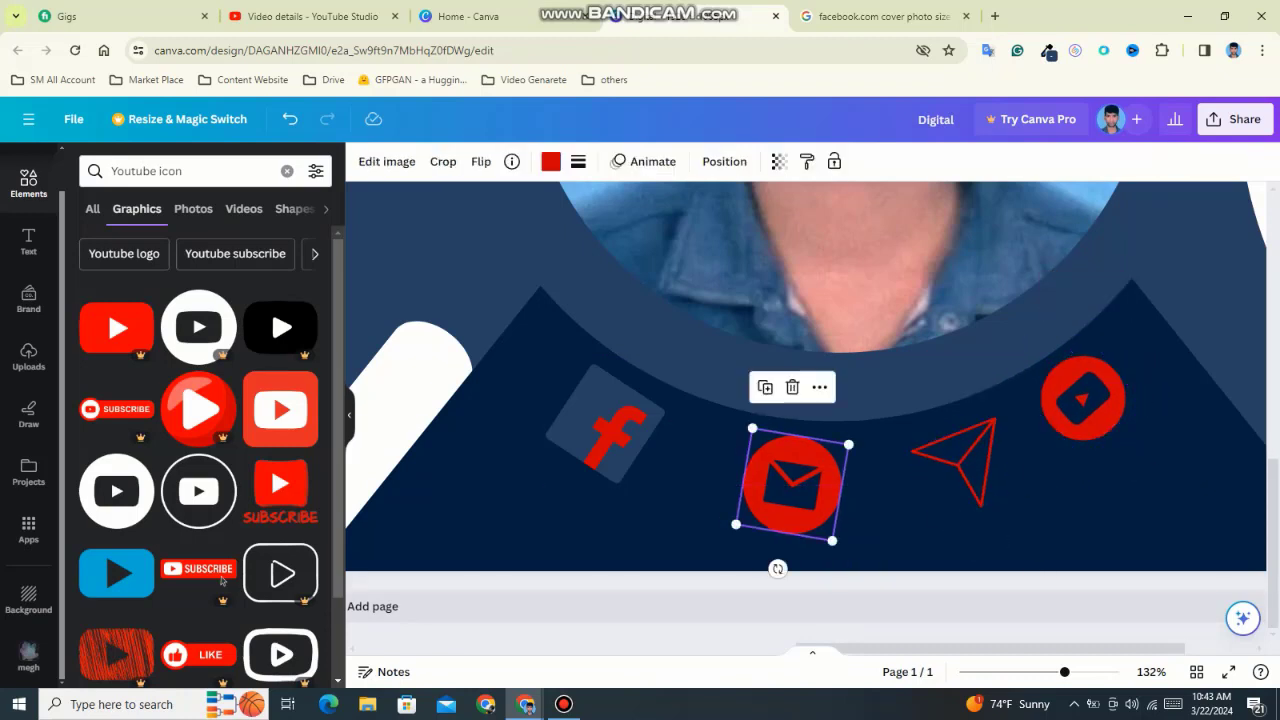
pyautogui.moveTo(955, 462); pyautogui.dragTo(962, 464)
pyautogui.moveTo(1083, 398)
pyautogui.mouseDown()
pyautogui.moveTo(1099, 386)
pyautogui.moveTo(1074, 407)
pyautogui.mouseUp()
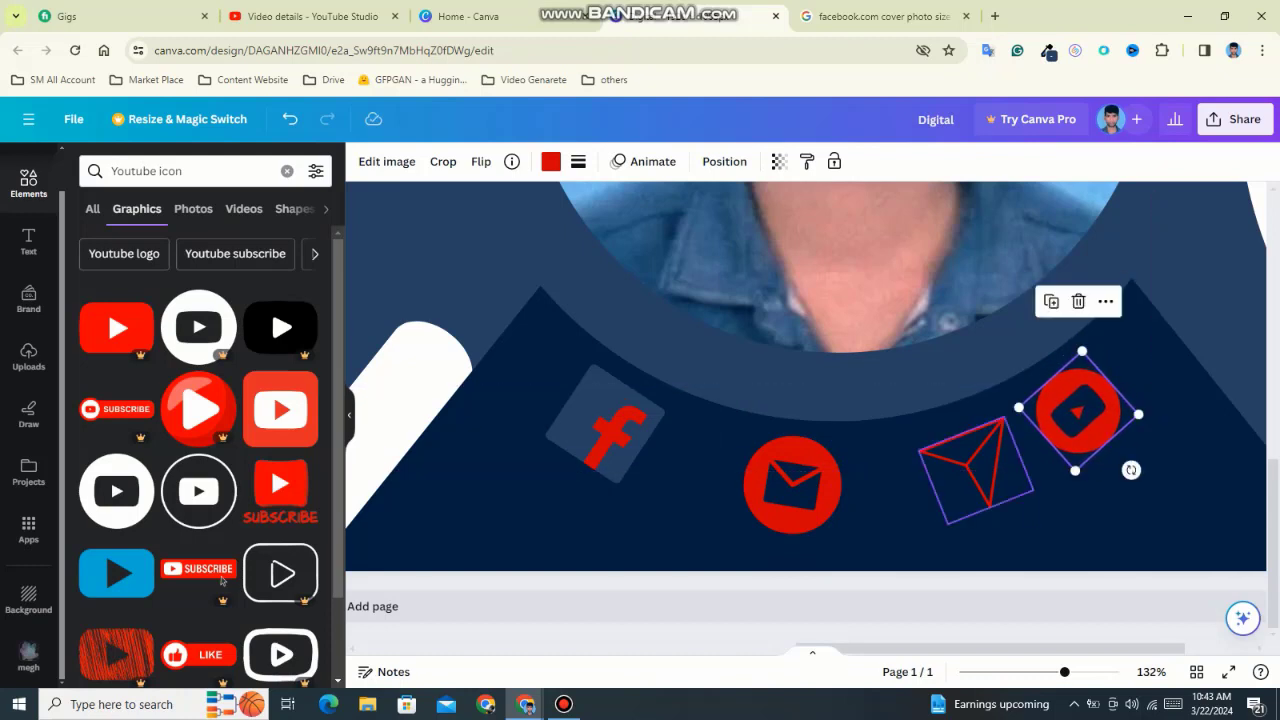
pyautogui.moveTo(962, 466); pyautogui.dragTo(962, 484)
pyautogui.click(792, 485)
pyautogui.moveTo(792, 485); pyautogui.dragTo(783, 482)
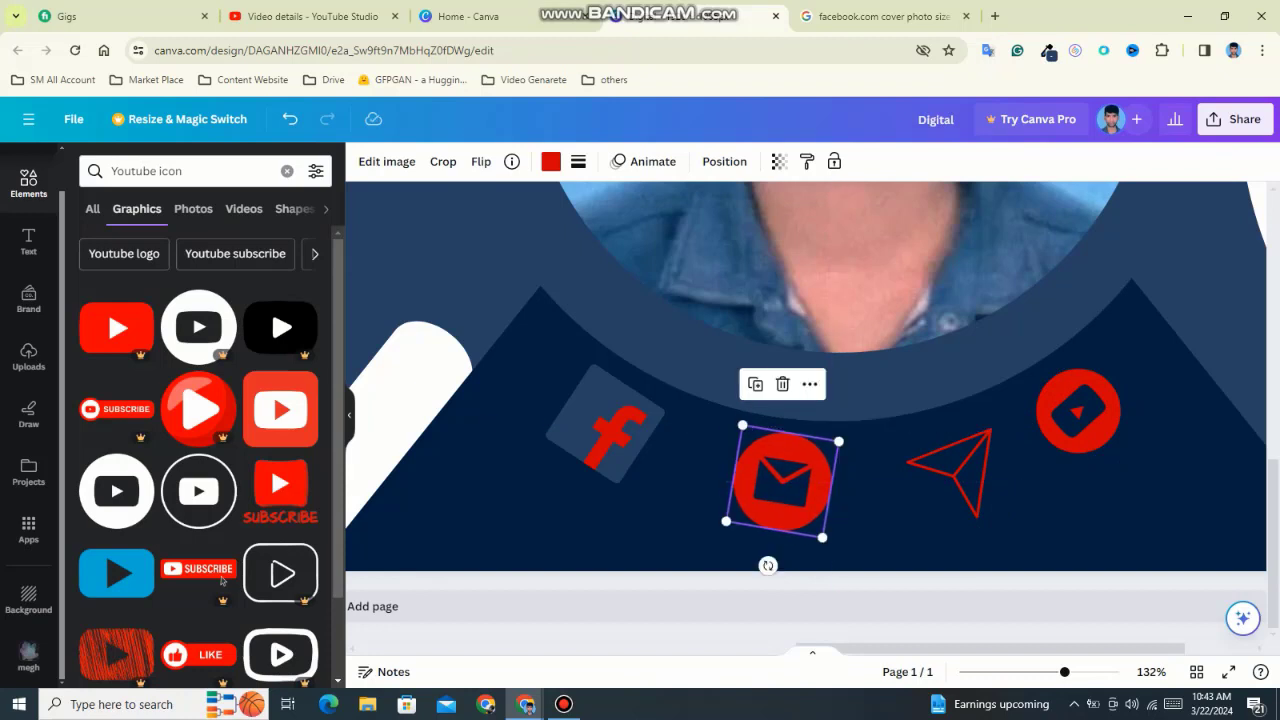
pyautogui.moveTo(948, 470); pyautogui.dragTo(953, 481)
pyautogui.moveTo(783, 482); pyautogui.dragTo(777, 487)
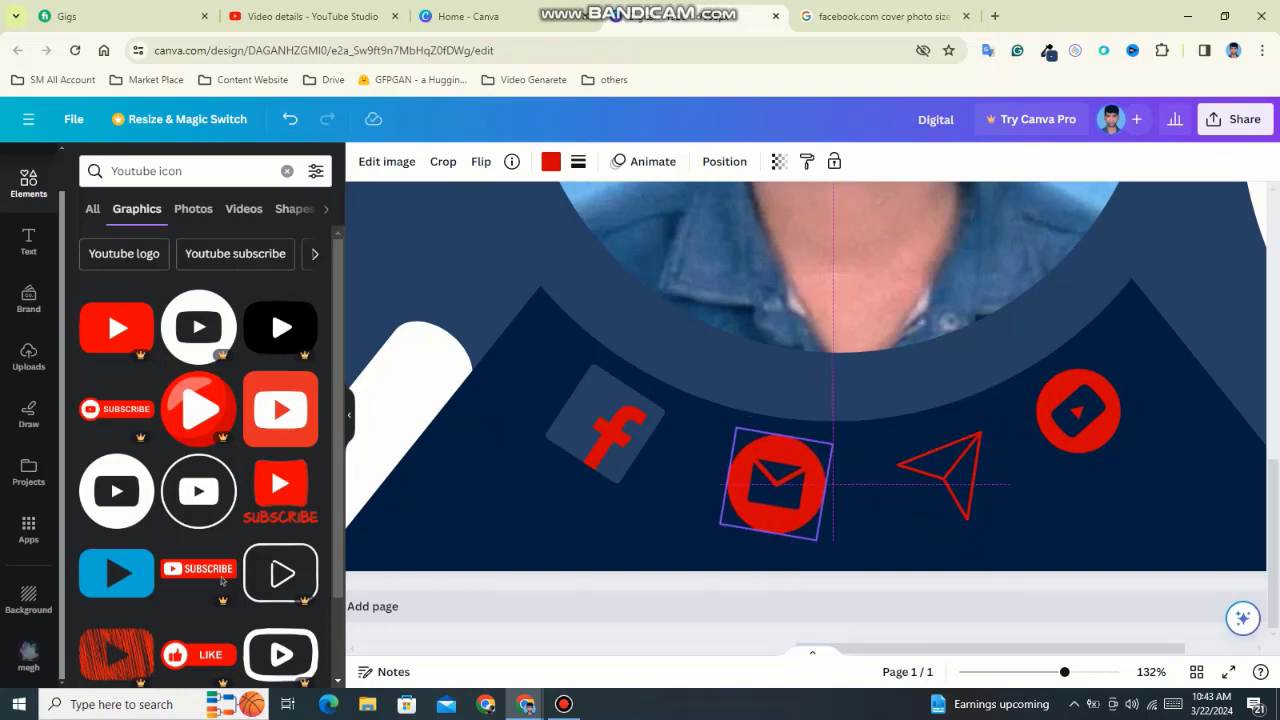
pyautogui.click(943, 475)
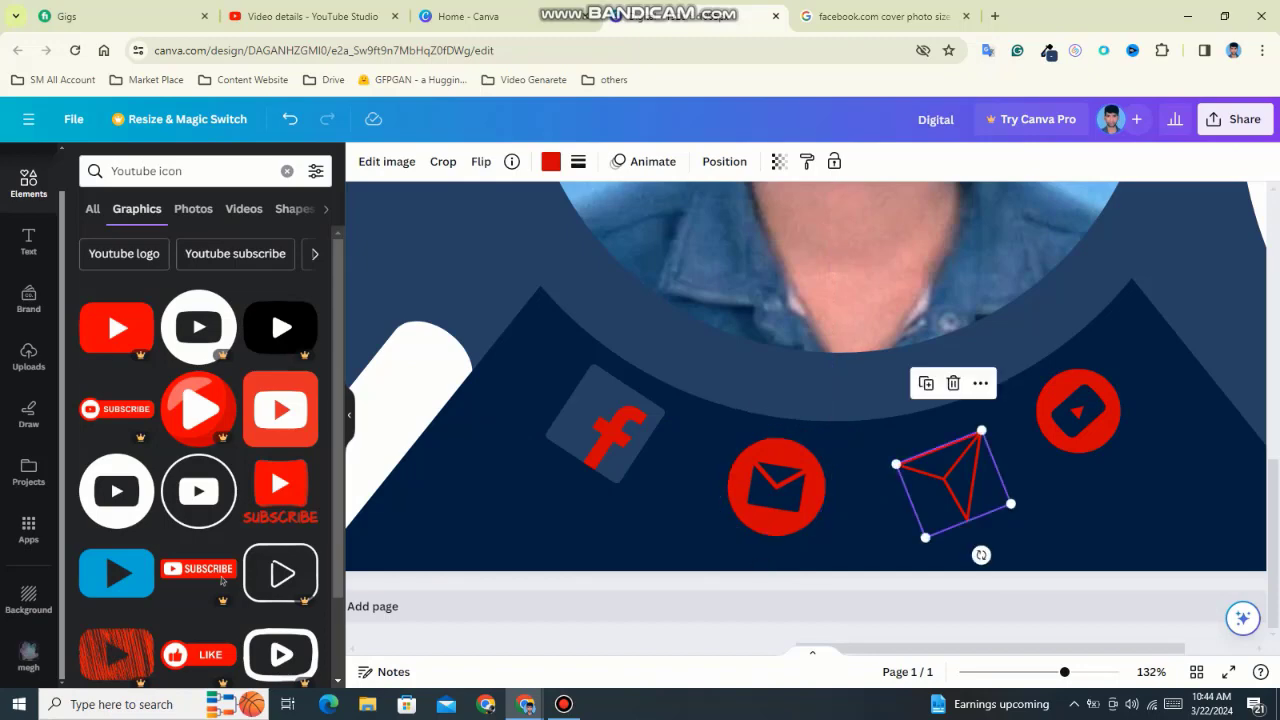
pyautogui.moveTo(943, 475); pyautogui.dragTo(935, 468)
# Step: Zoom to fit the page and set the Facebook icon's backdrop to navy #001f3f
pyautogui.click(838, 591)
pyautogui.scroll(-1, 838, 591)
pyautogui.hotkey('ctrl', 'alt', '0')
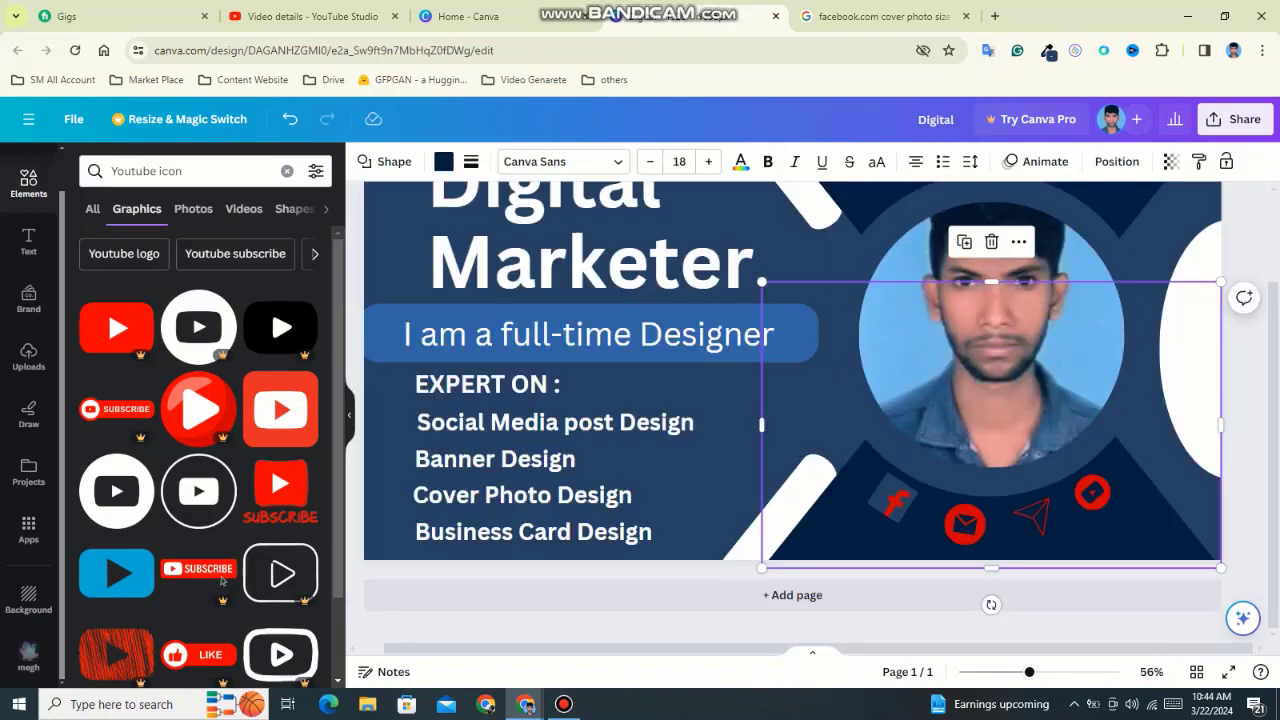
pyautogui.press('Tab')
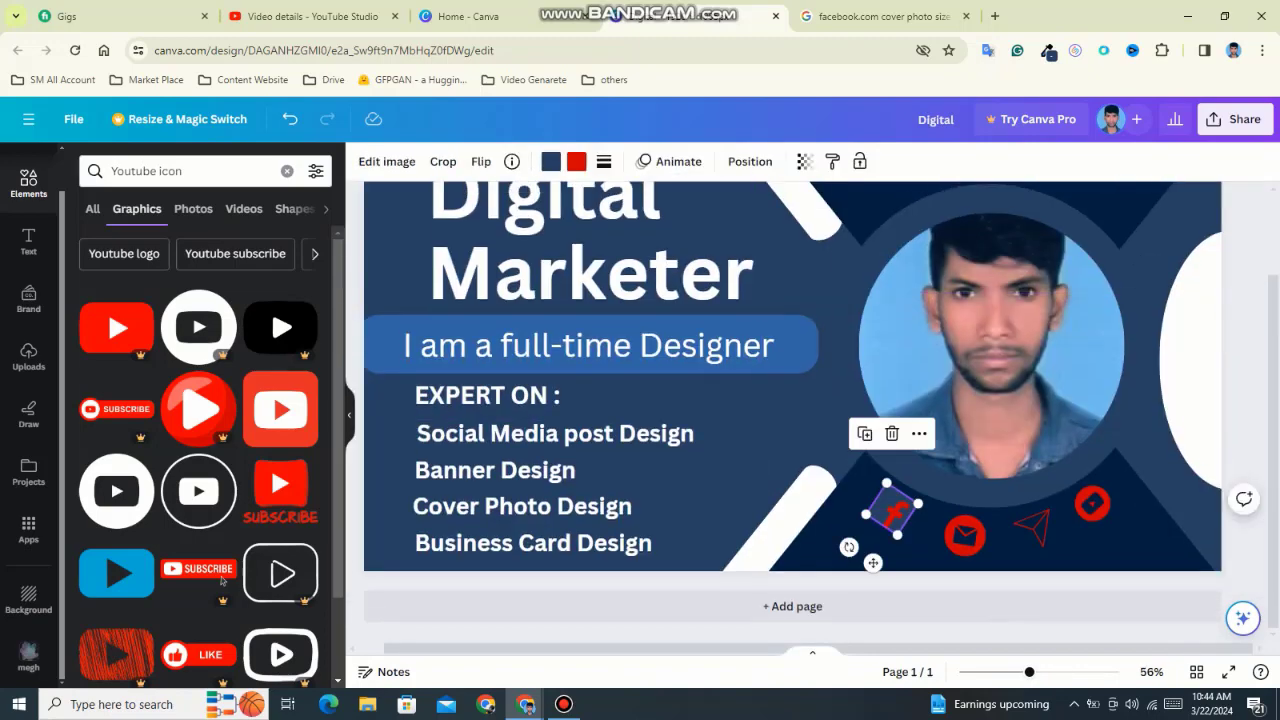
pyautogui.click(551, 161)
pyautogui.click(174, 258)
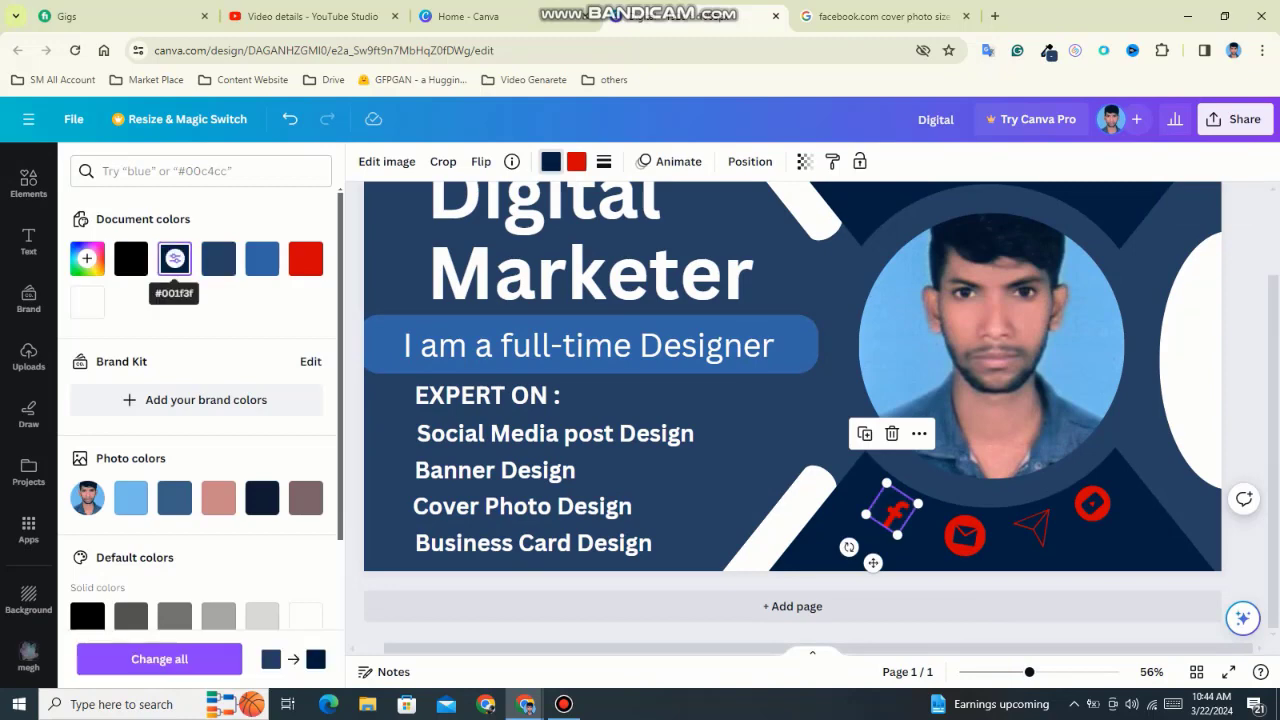
# Step: Deselect the icon and browse through the Text panel options
pyautogui.click(1190, 360)
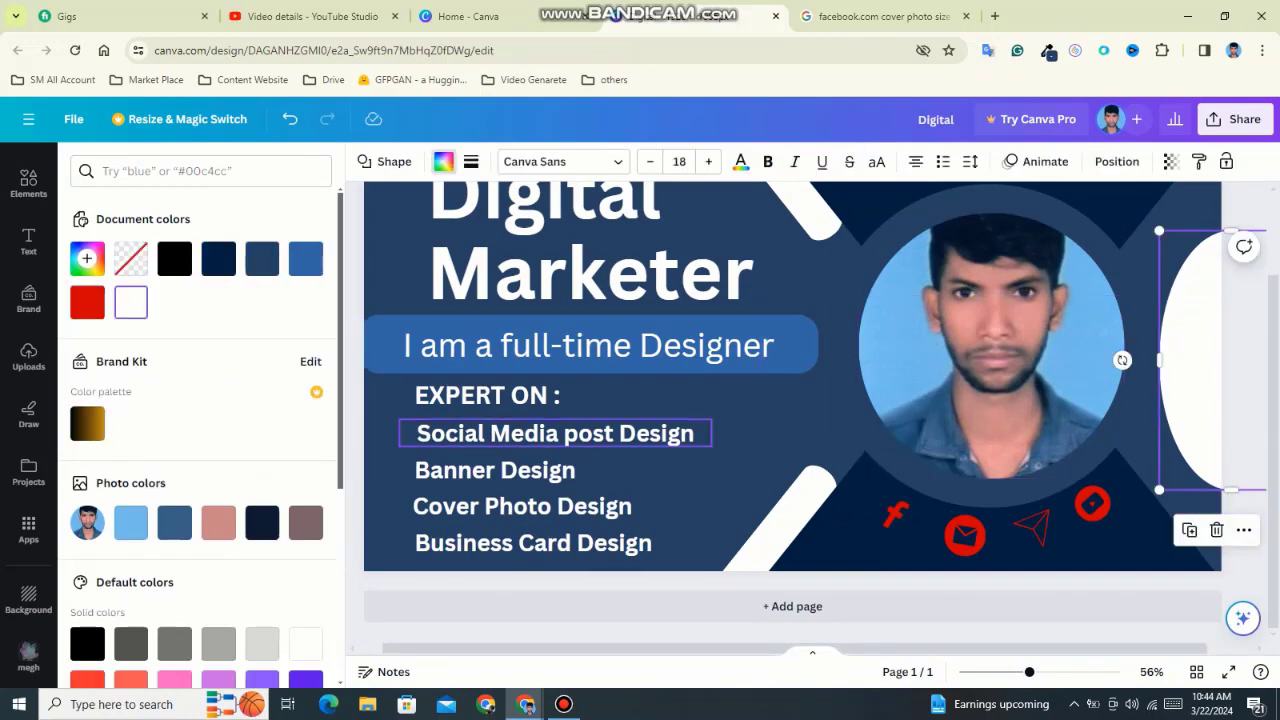
pyautogui.scroll(1, 555, 440)
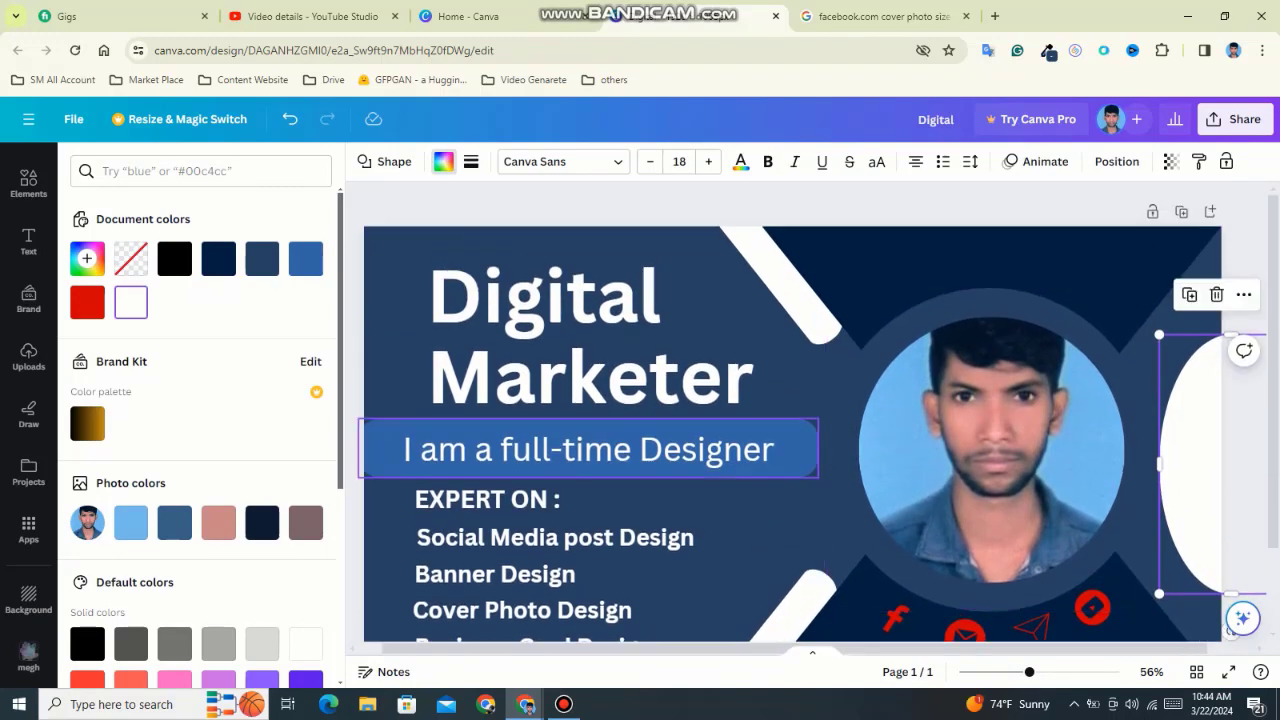
pyautogui.click(28, 240)
pyautogui.scroll(-1, 200, 420)
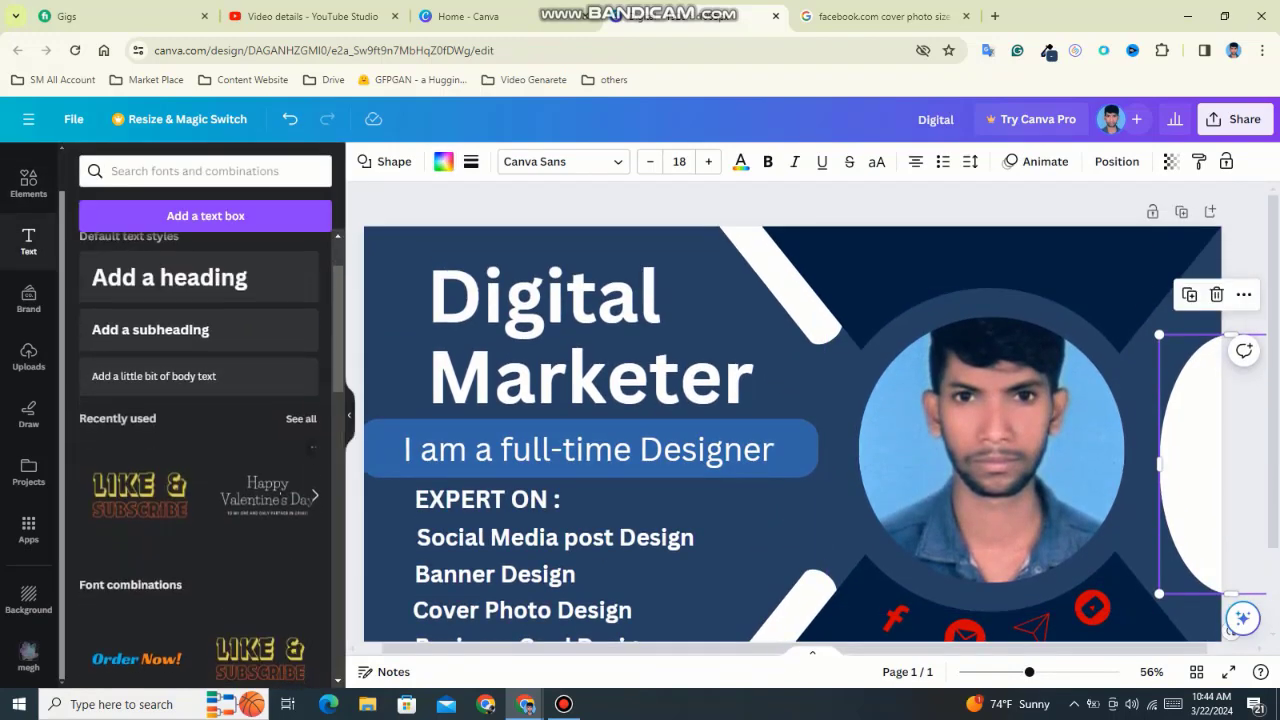
pyautogui.scroll(-3, 200, 420)
pyautogui.scroll(-2, 200, 420)
pyautogui.scroll(-2, 205, 450)
pyautogui.scroll(2, 205, 450)
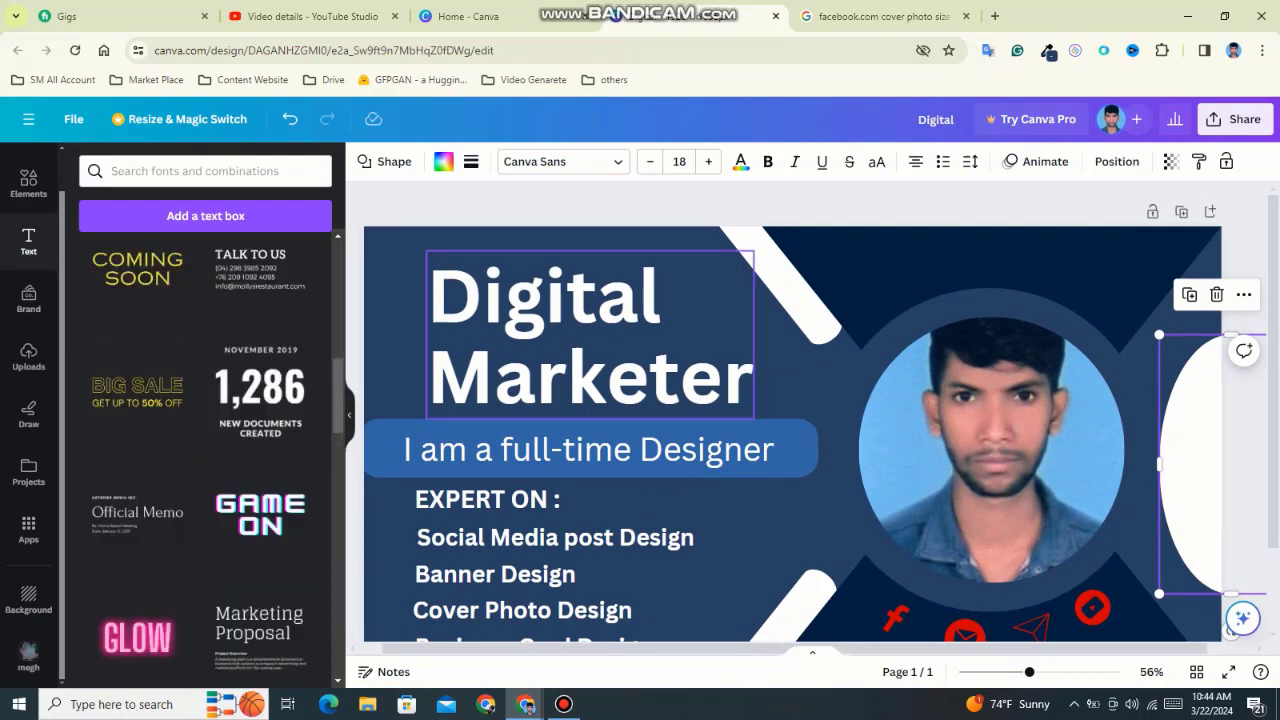
# Step: Download the cover via Share > Download with PNG as the file type
pyautogui.click(1236, 119)
pyautogui.click(1000, 523)
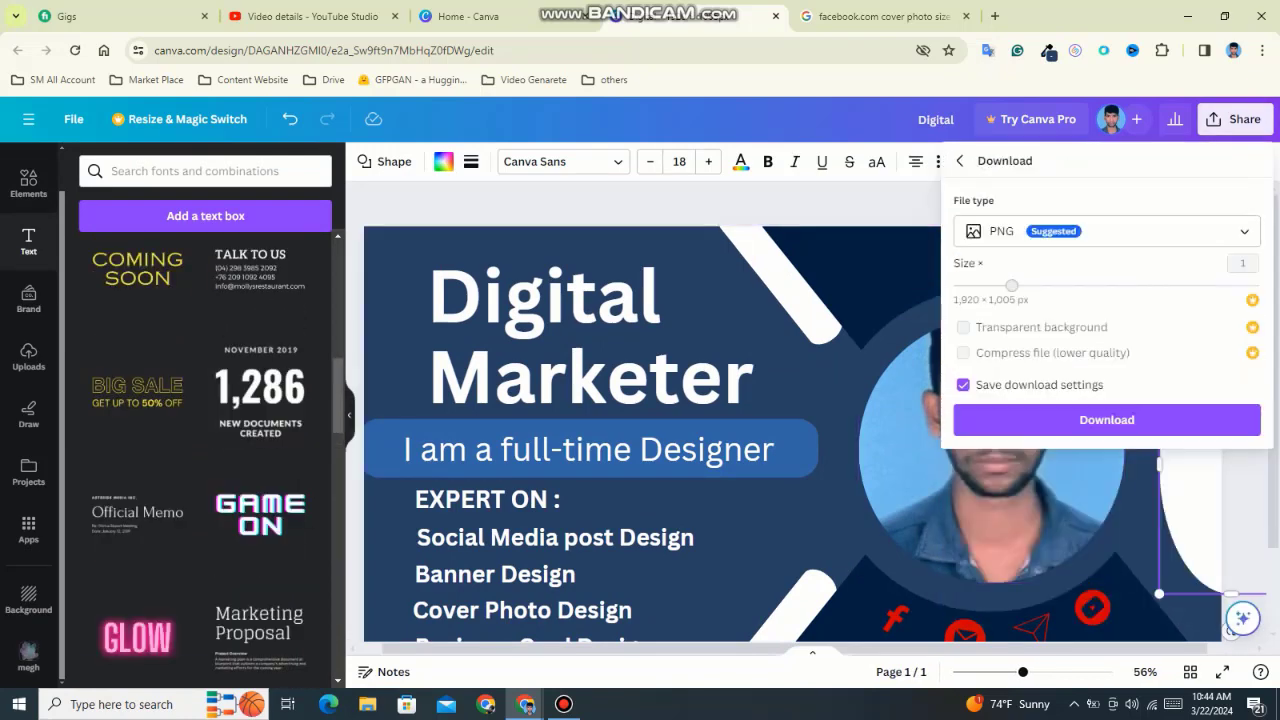
pyautogui.click(1106, 231)
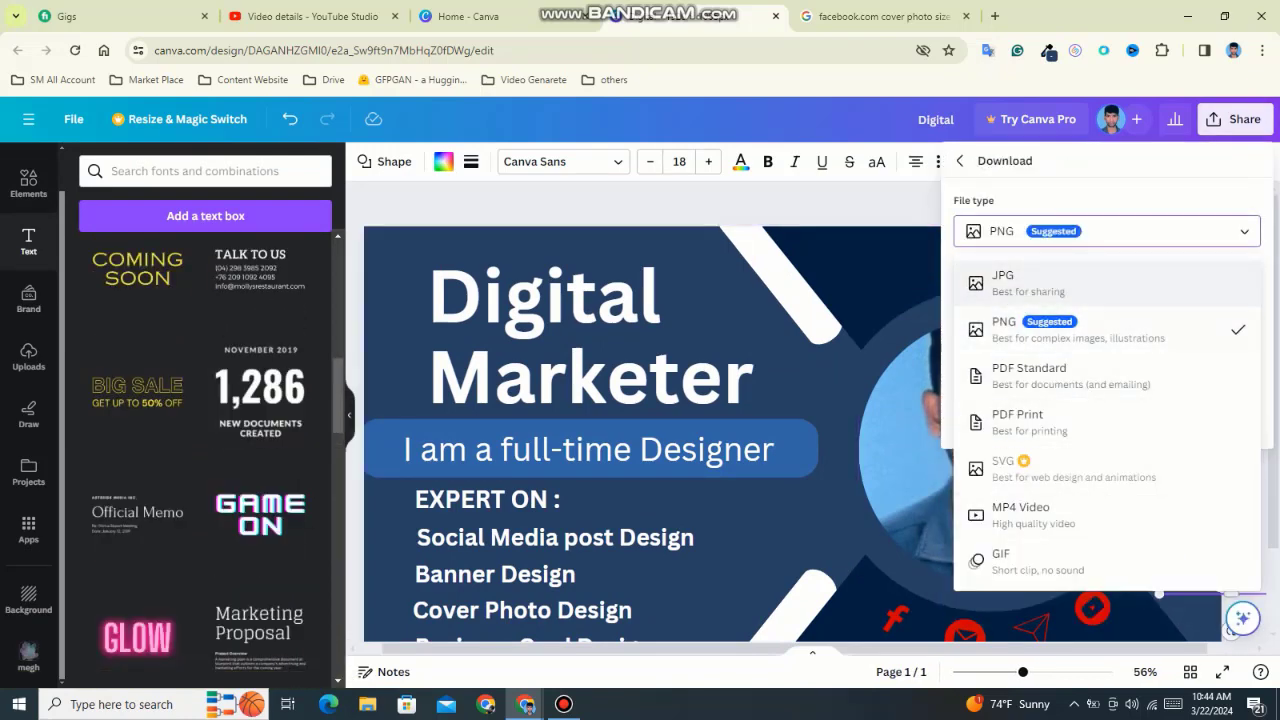
pyautogui.click(1003, 283)
pyautogui.click(1106, 231)
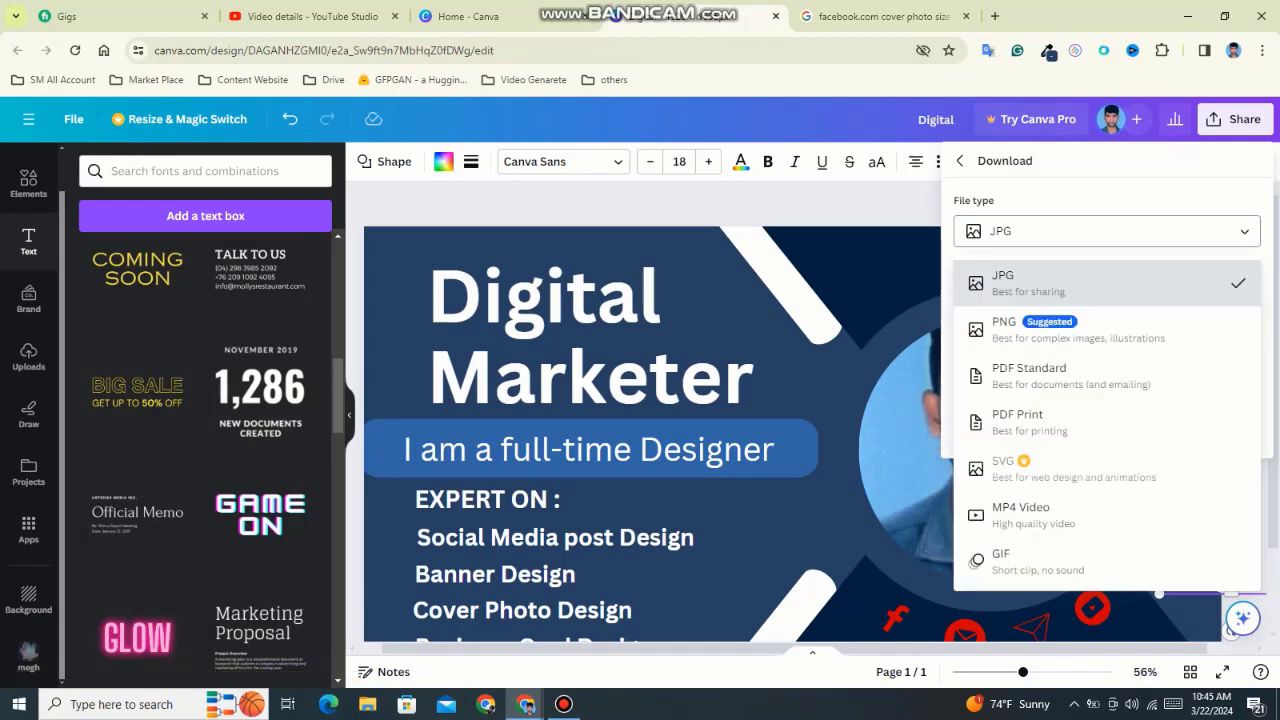
pyautogui.click(1003, 328)
pyautogui.click(1236, 119)
pyautogui.click(1000, 523)
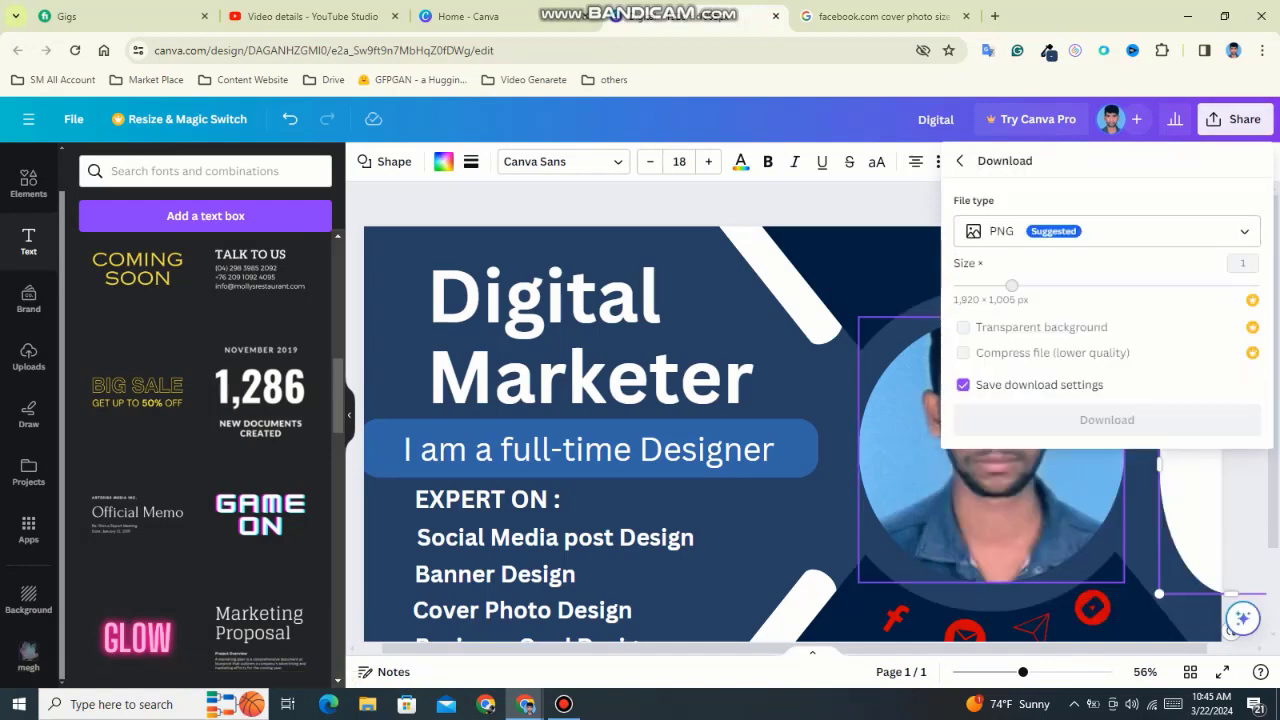
pyautogui.click(1107, 419)
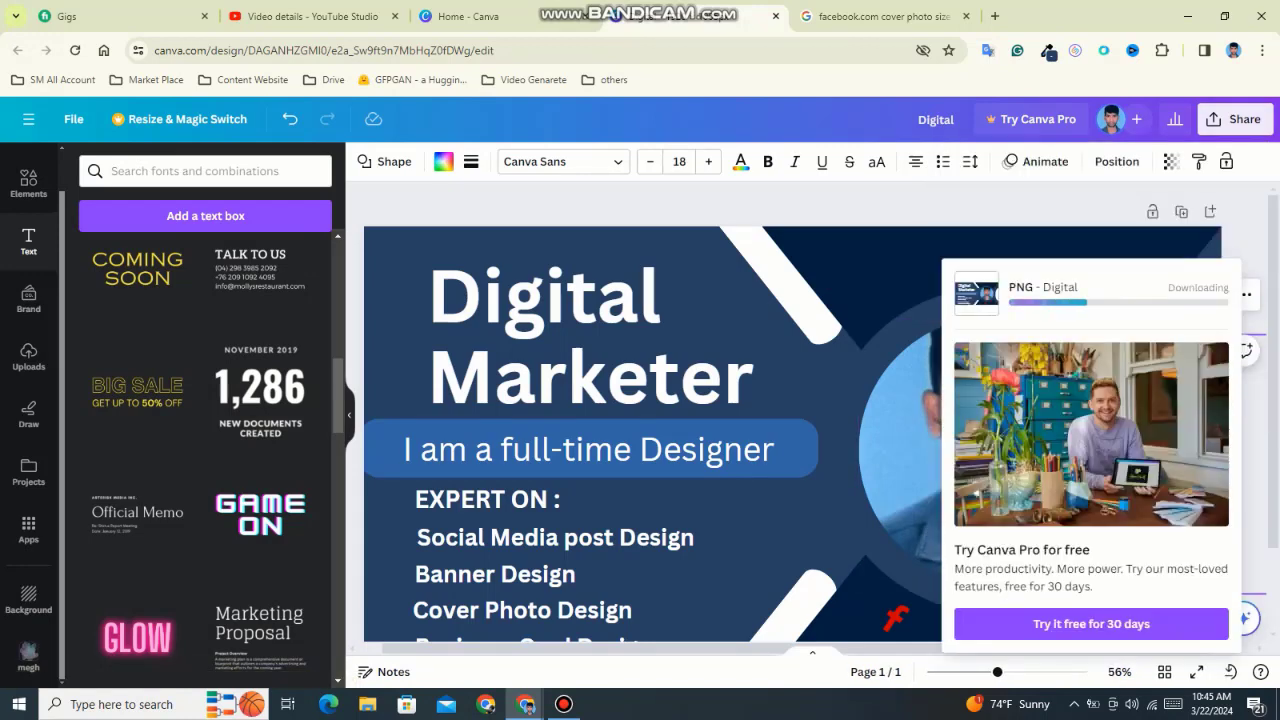